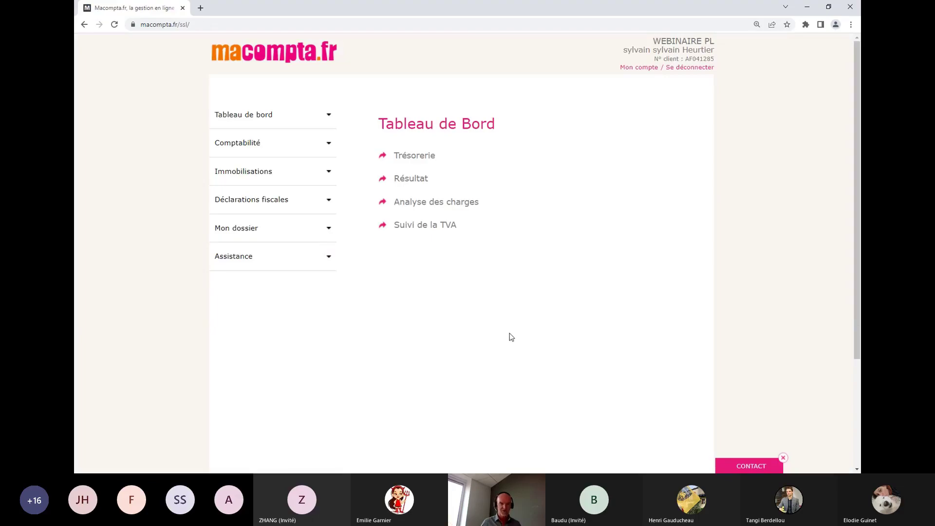
# Examine the fixed asset records and their depreciation amounts in the Fiches Immos list, and close the list
pyautogui.hotkey('ctrl', '+')
pyautogui.hotkey('ctrl', '+')
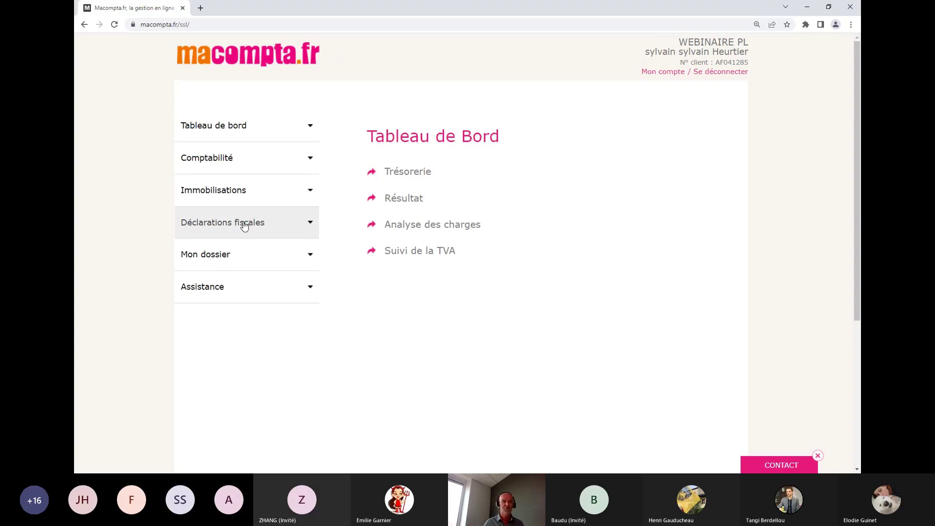
pyautogui.click(212, 194)
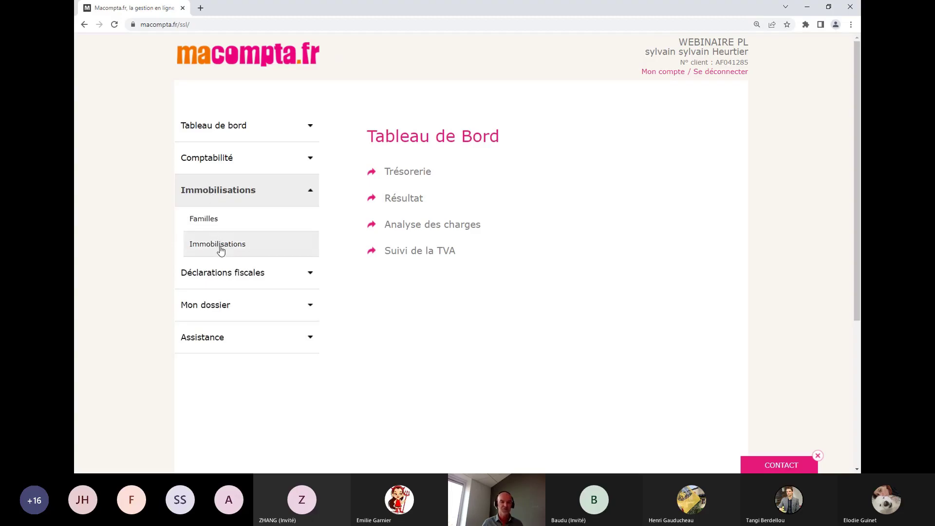
pyautogui.click(220, 248)
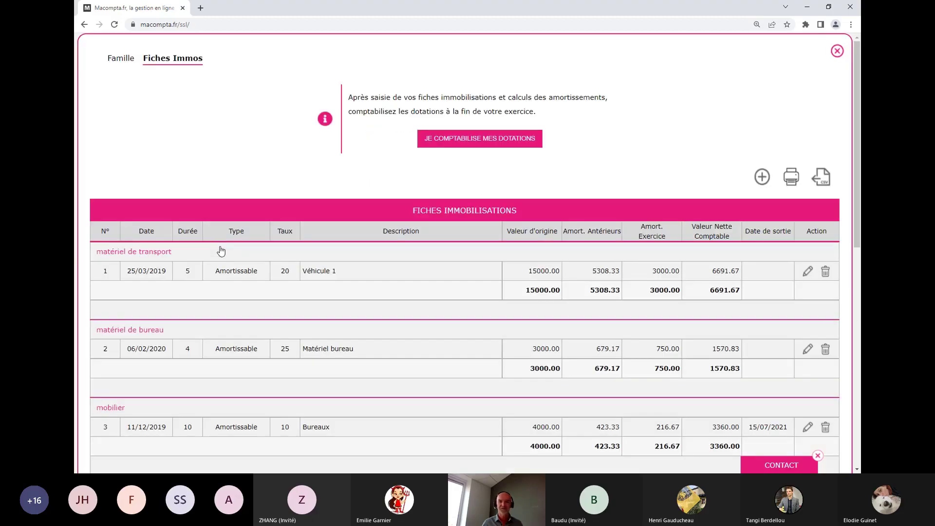
pyautogui.hotkey('ctrl', '-')
pyautogui.hotkey('ctrl', '-')
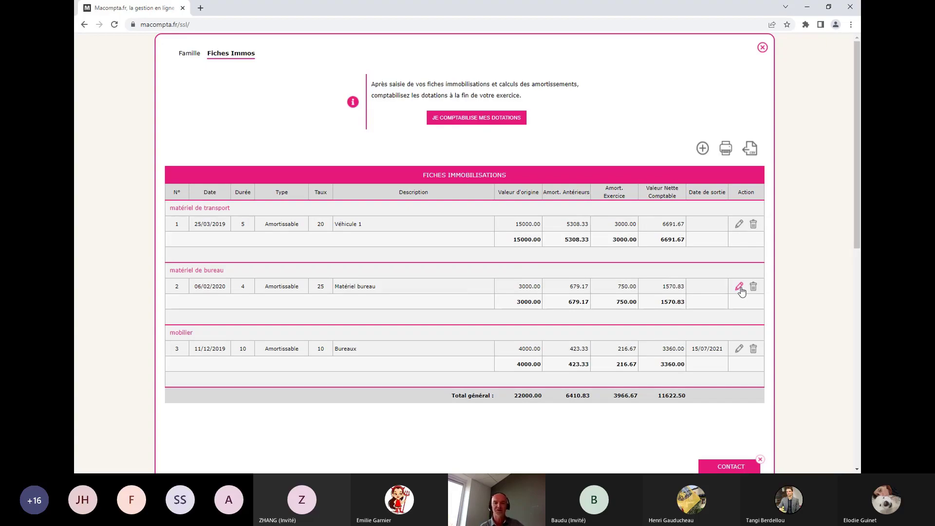
pyautogui.click(762, 48)
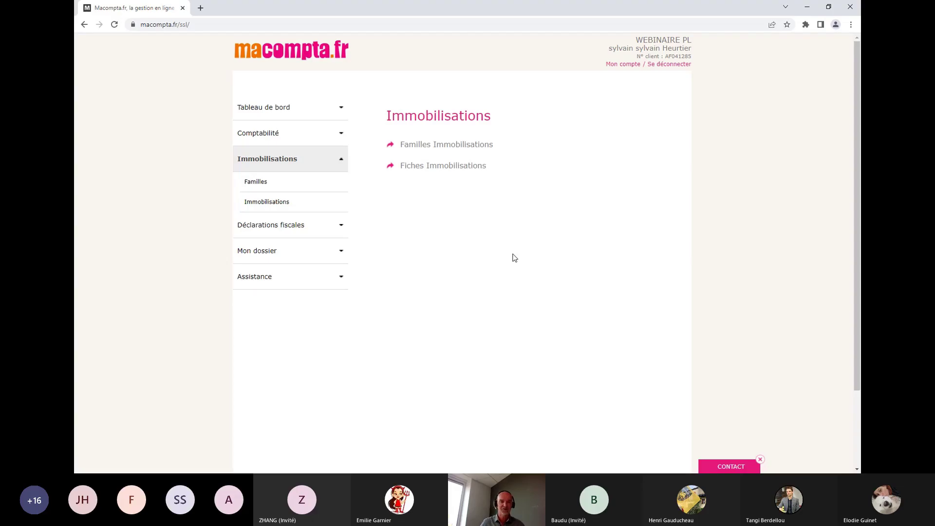
# Create a Liasse BNC 2035 tax return for 01/01/2021 to 31/12/2021, accept its recalculation from the accounting data, and close it
pyautogui.click(276, 226)
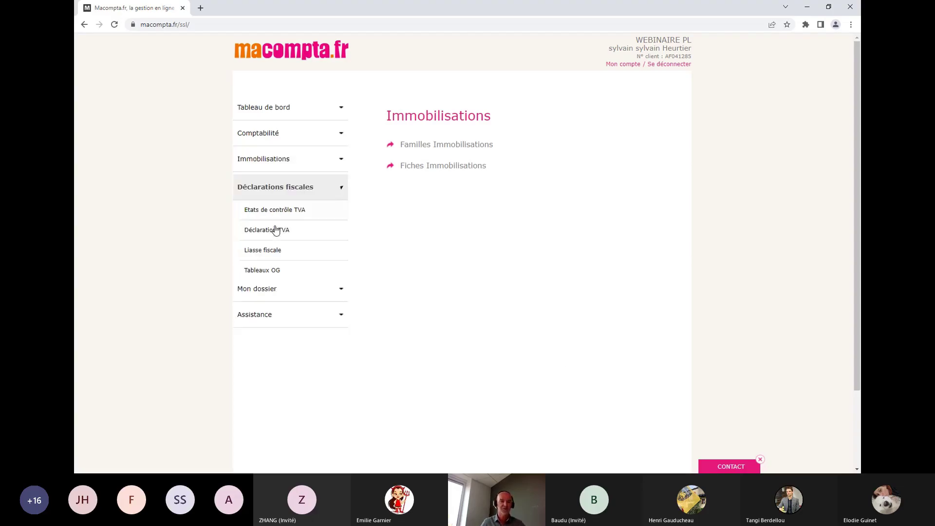
pyautogui.click(272, 249)
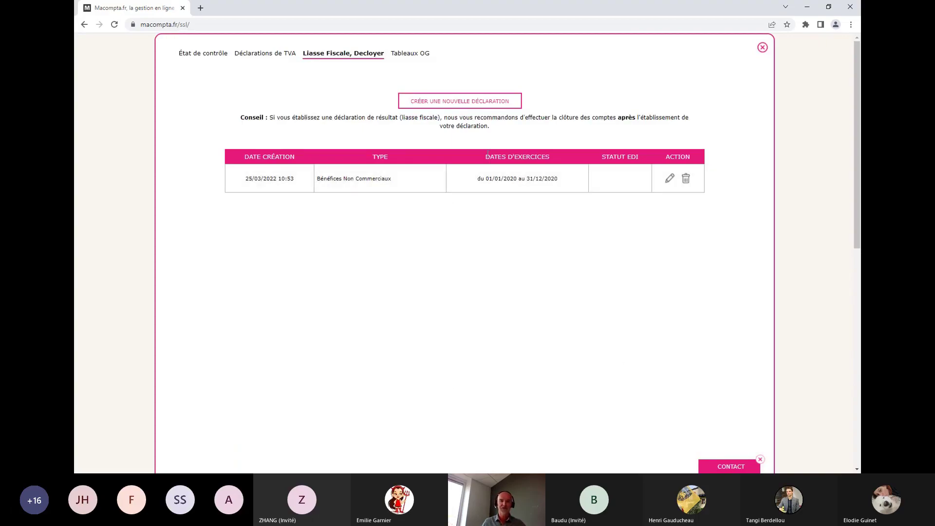
pyautogui.click(462, 103)
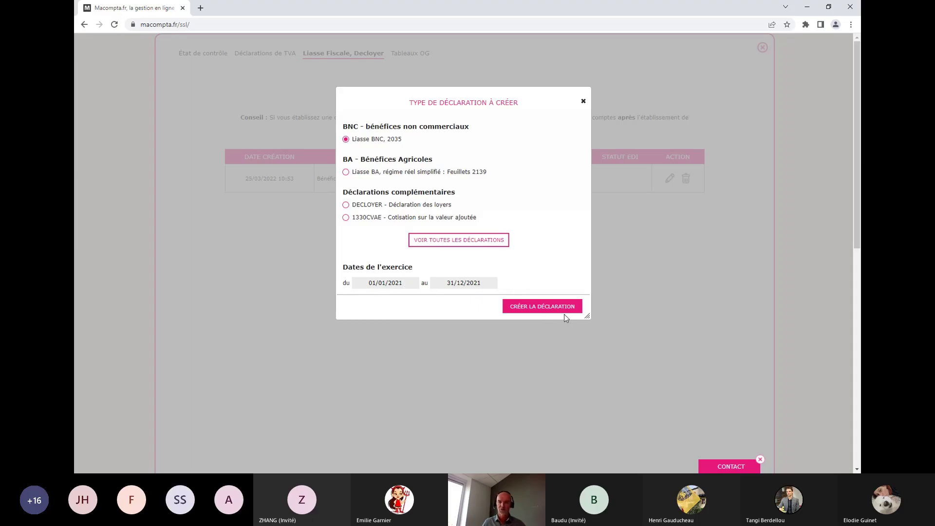
pyautogui.click(544, 307)
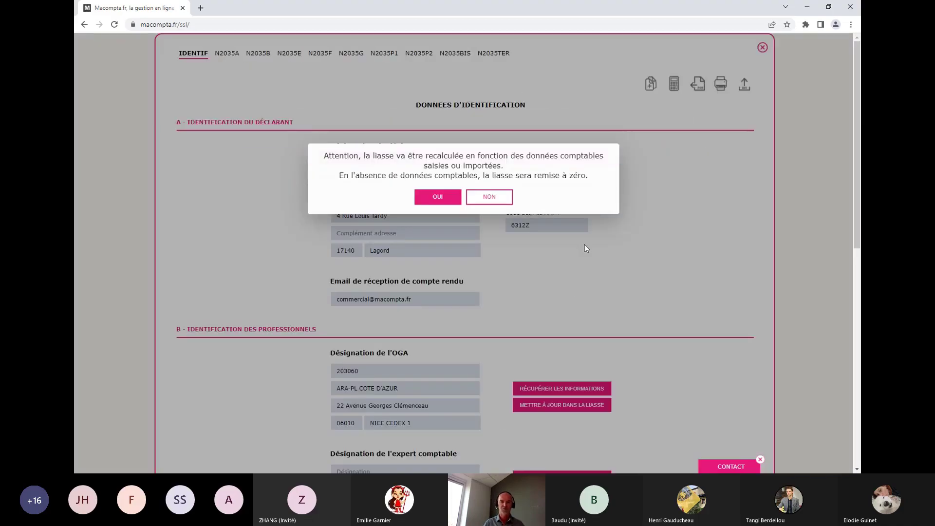
pyautogui.click(437, 200)
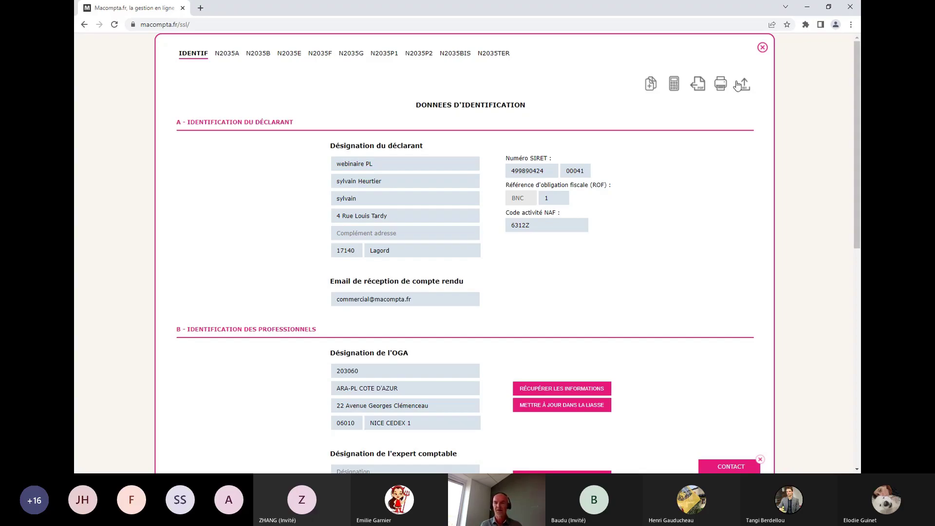
pyautogui.click(762, 48)
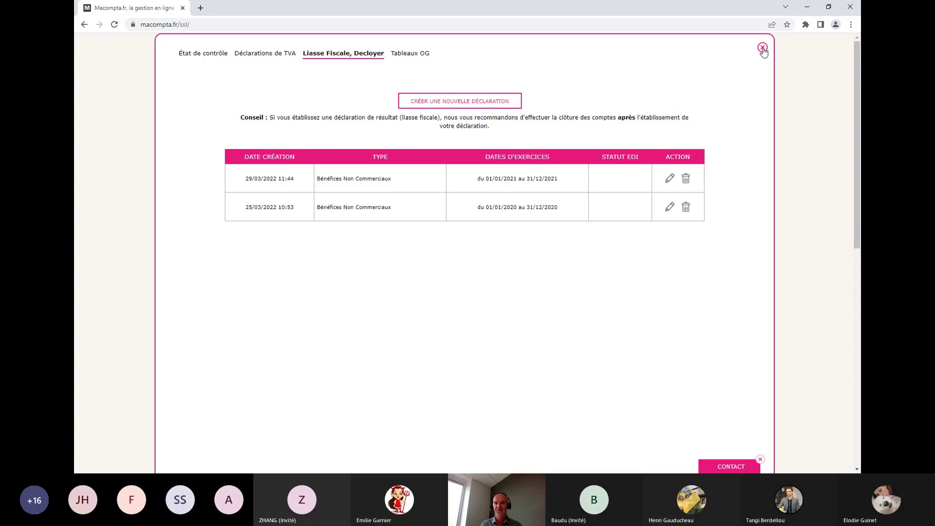
pyautogui.click(763, 49)
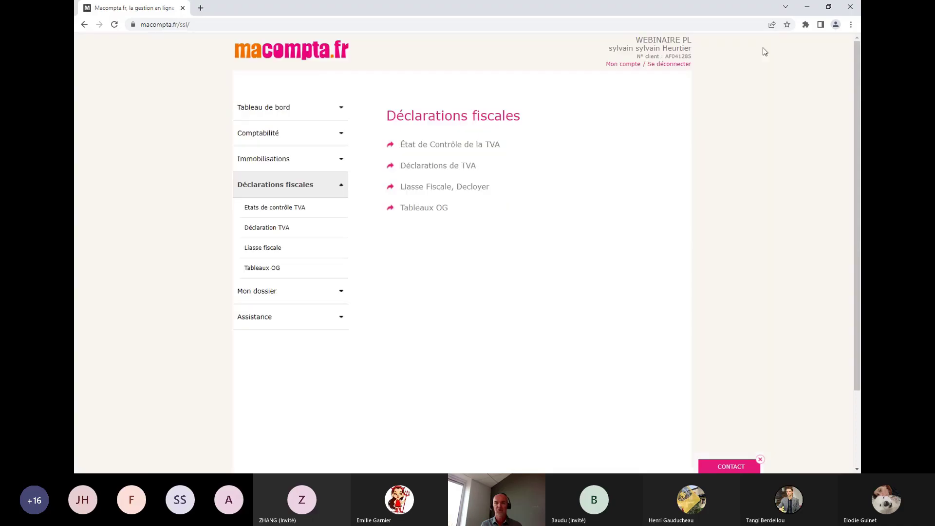
# Examine the December 2021 miscellaneous operations journal and its accounting balance import options, leaving without importing anything
pyautogui.click(267, 133)
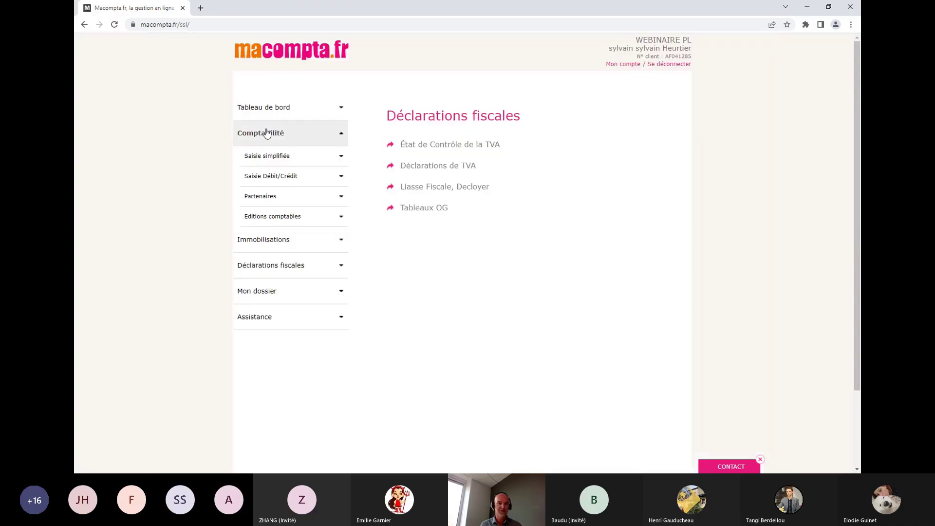
pyautogui.click(265, 177)
pyautogui.click(288, 200)
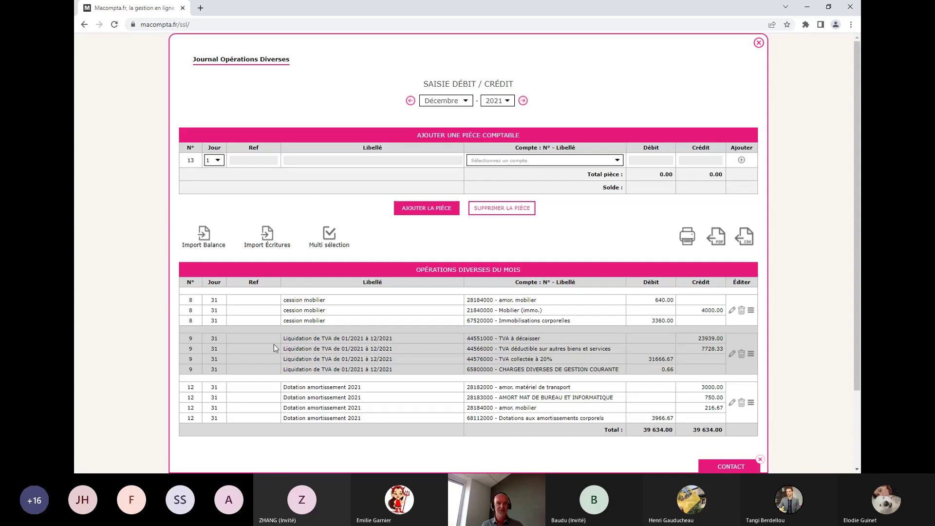
pyautogui.scroll(-2, 553, 230)
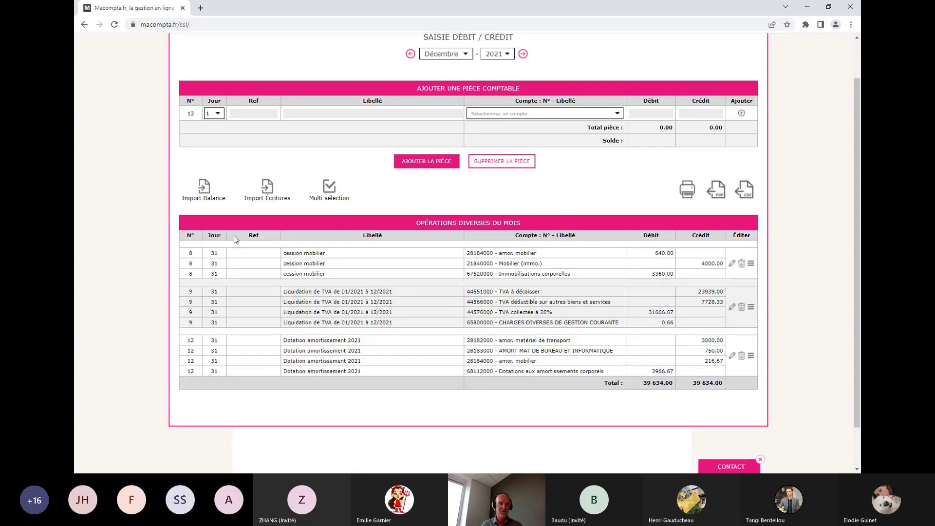
pyautogui.click(204, 189)
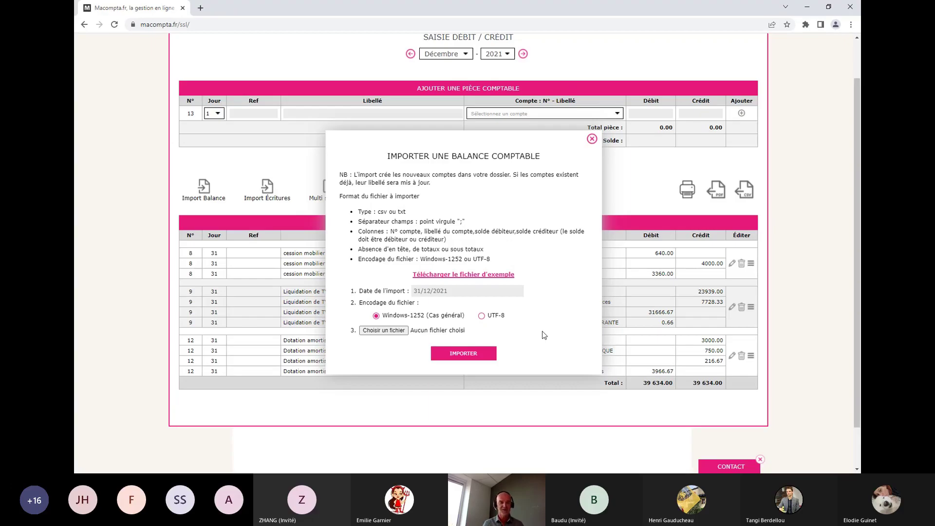
pyautogui.click(591, 140)
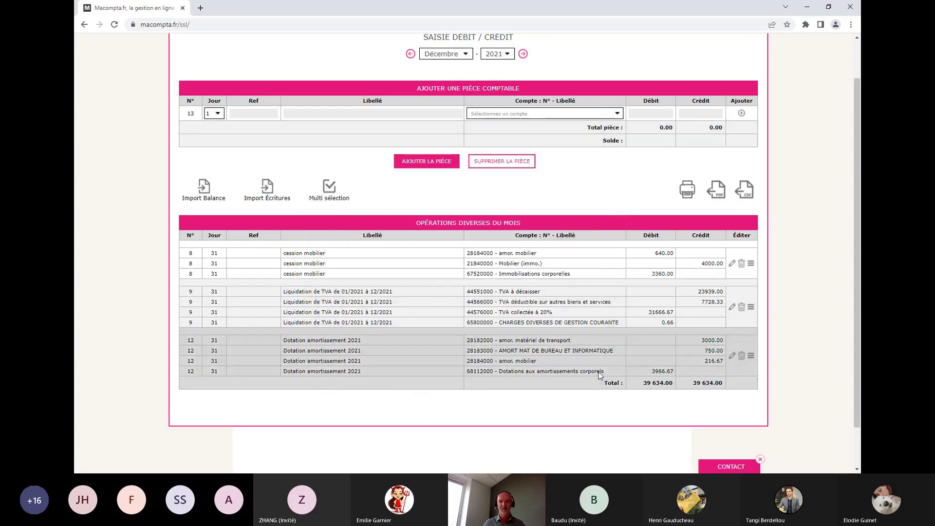
pyautogui.scroll(1, 613, 303)
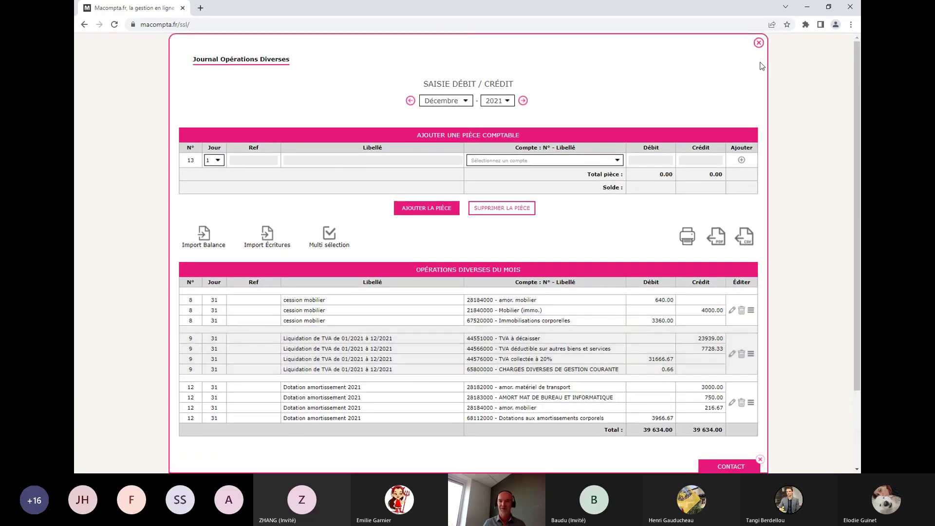
pyautogui.click(759, 43)
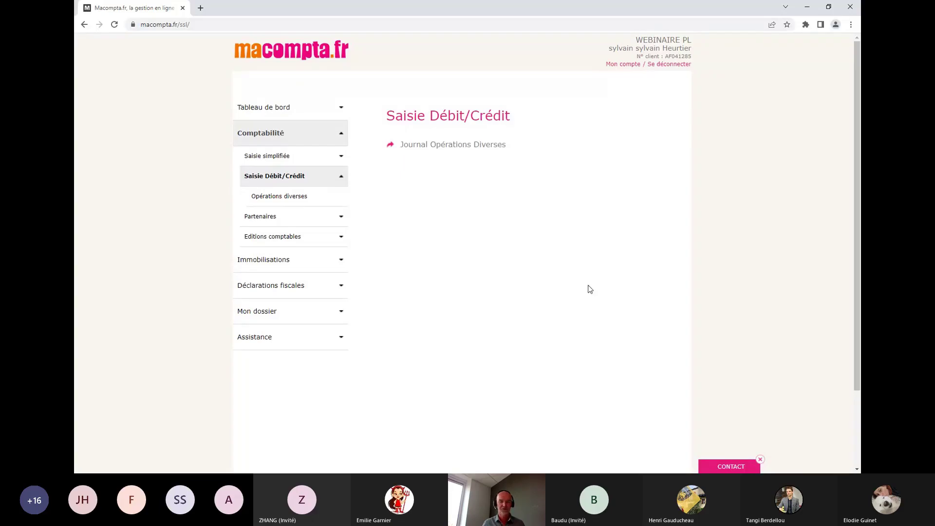
# Reopen the Bénéfices Non Commerciaux tax return for fiscal year 2021 from the list of declarations
pyautogui.click(290, 286)
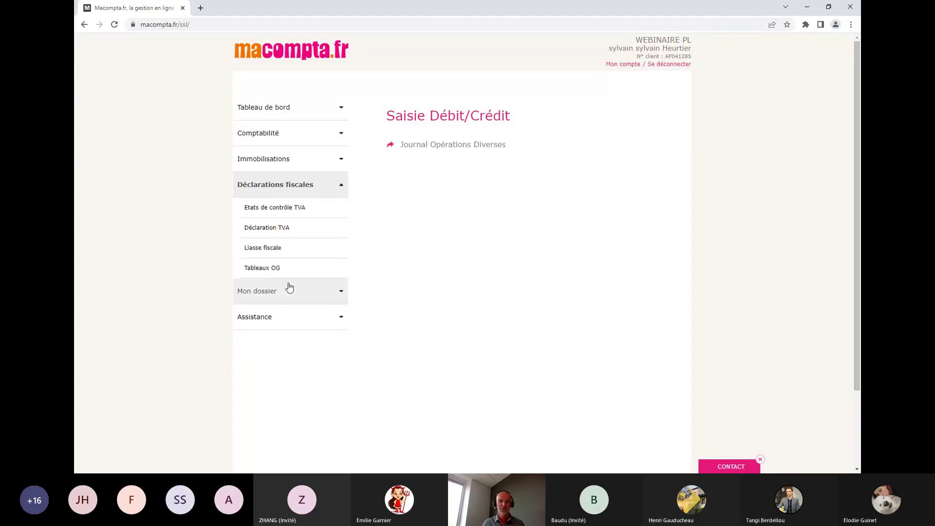
pyautogui.click(276, 251)
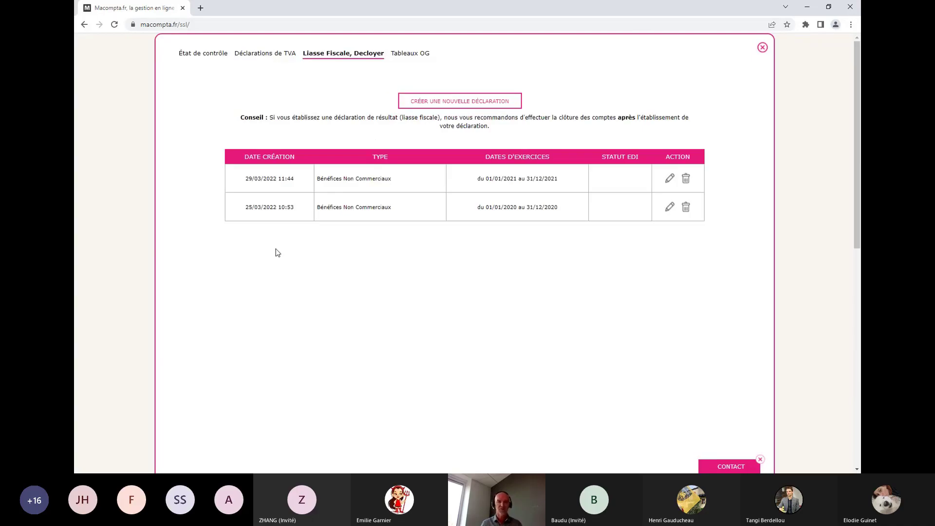
pyautogui.click(669, 180)
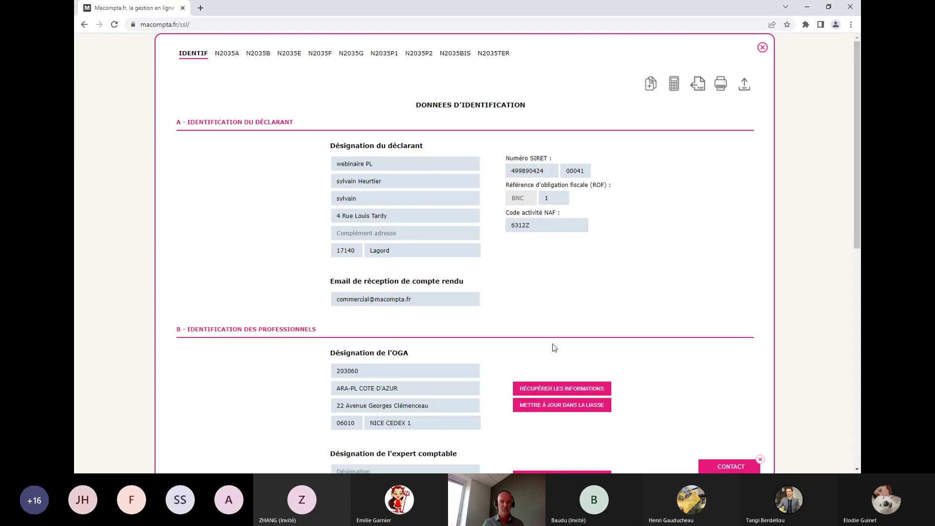
# Review forms N2035A, N2035B, N2035E, N2035F, N2035G and N2035P1 of the 2021 tax return in order
pyautogui.click(225, 57)
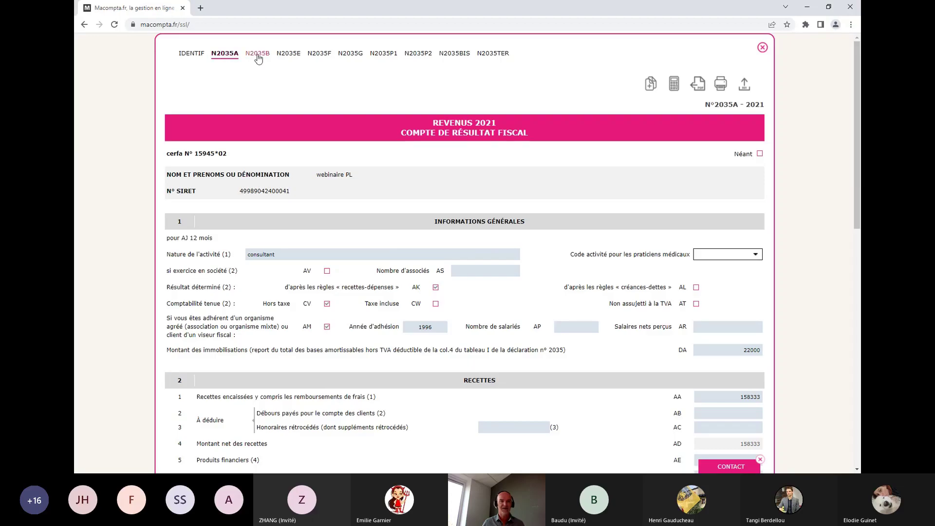
pyautogui.click(258, 54)
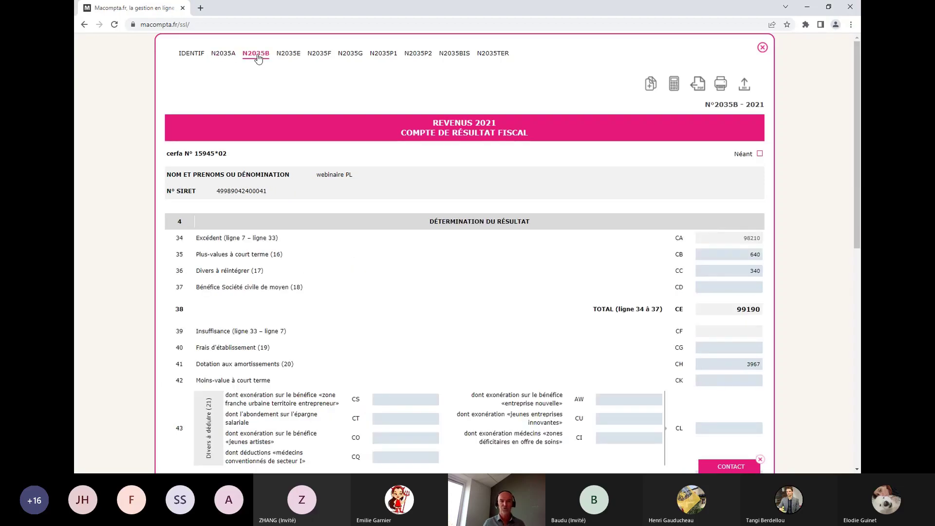
pyautogui.click(286, 56)
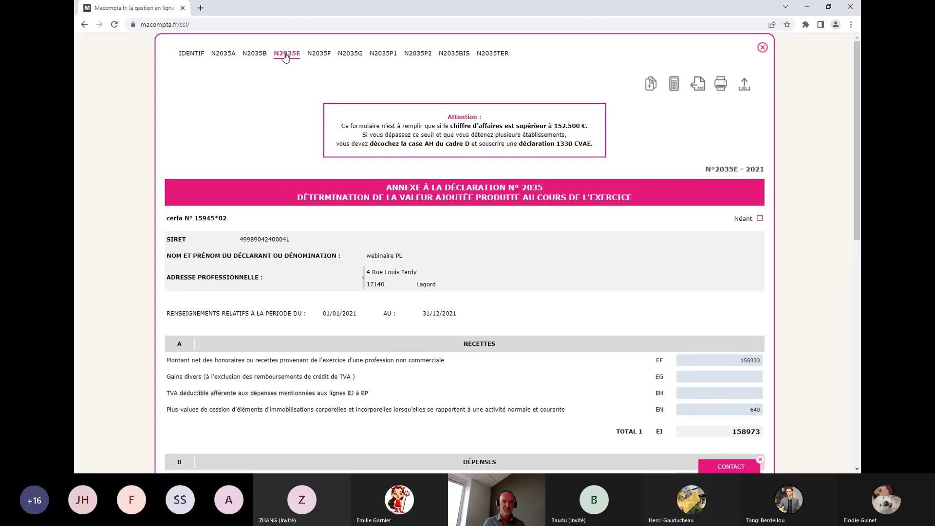
pyautogui.click(319, 56)
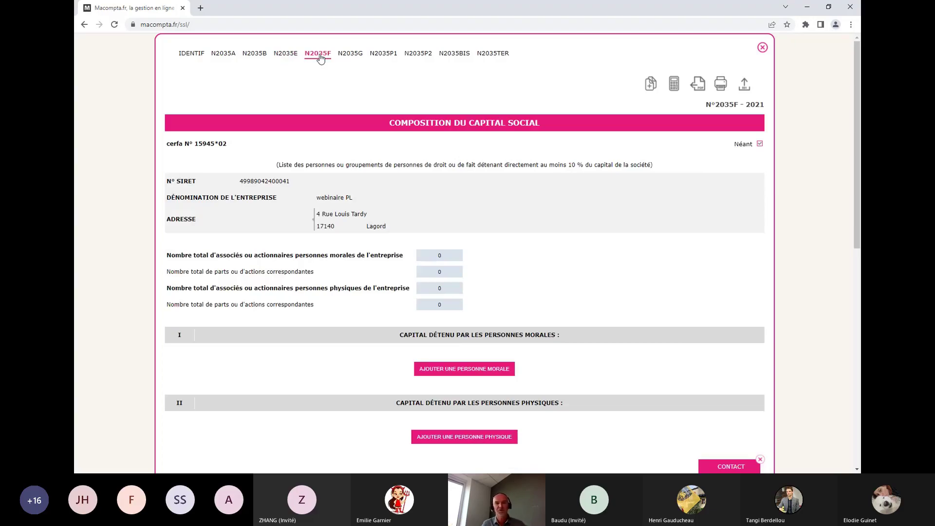
pyautogui.click(352, 55)
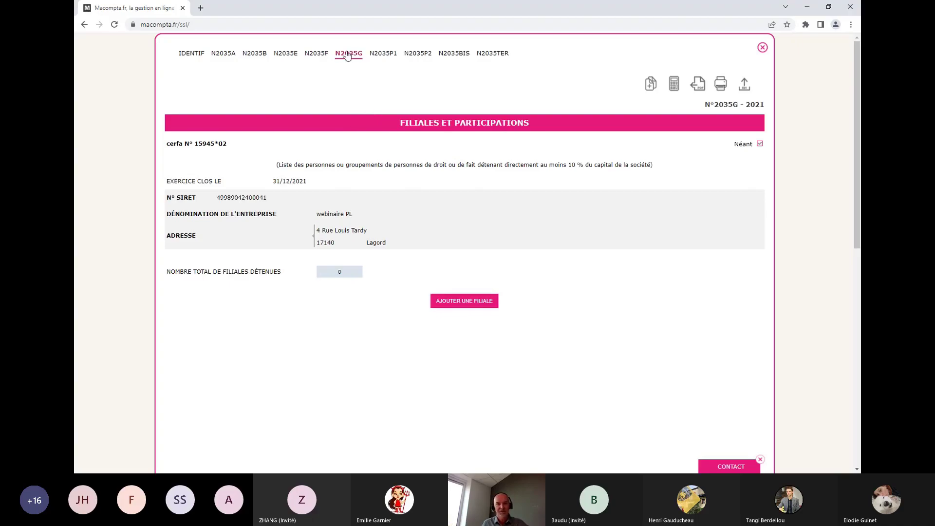
pyautogui.click(389, 53)
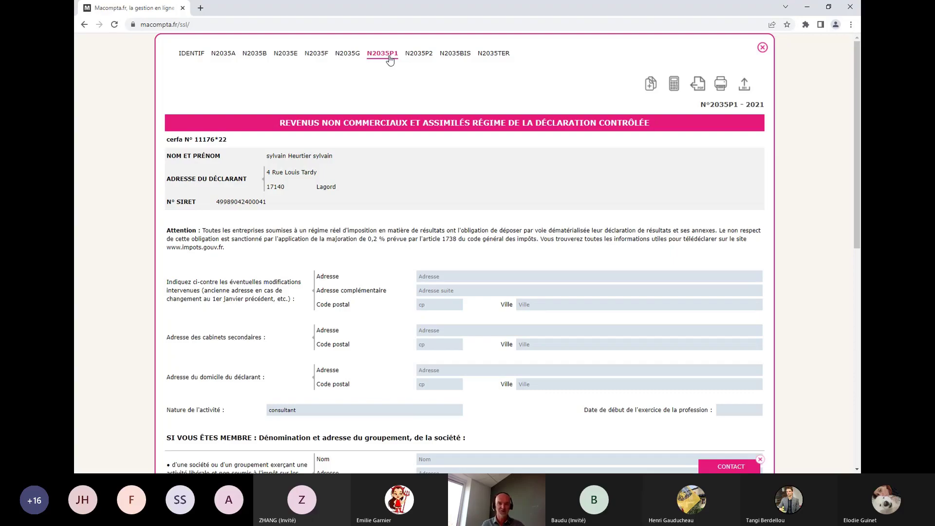
# Check the fixed assets and depreciation on form N2035BIS and the capital gains and losses on form N2035TER
pyautogui.click(455, 55)
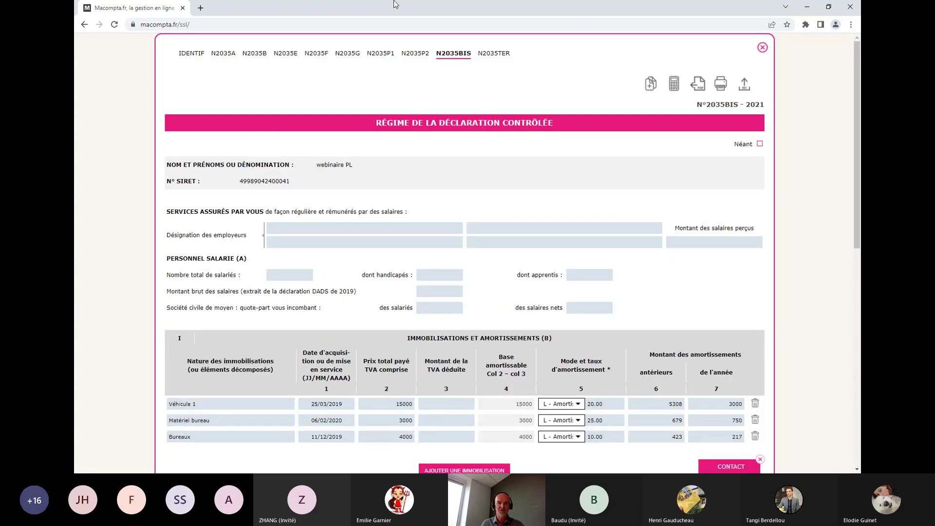
pyautogui.click(500, 58)
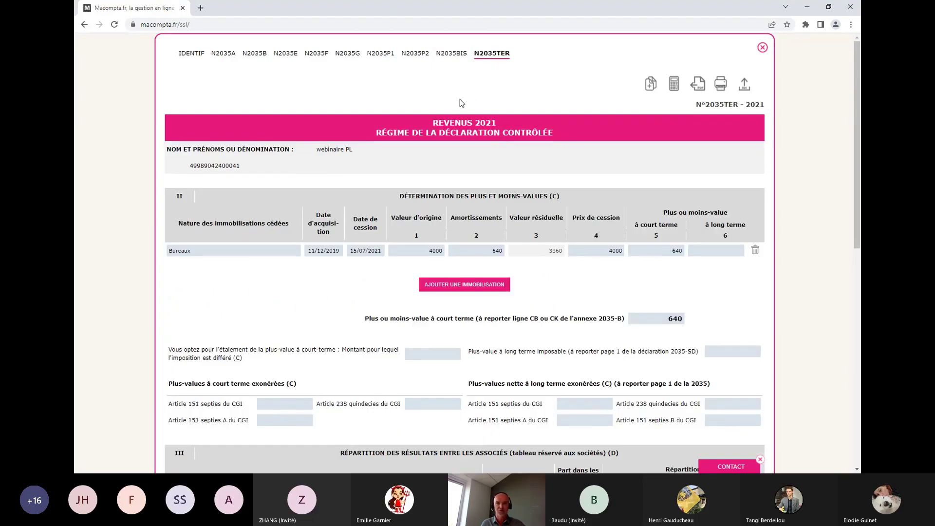
pyautogui.scroll(-2, 474, 124)
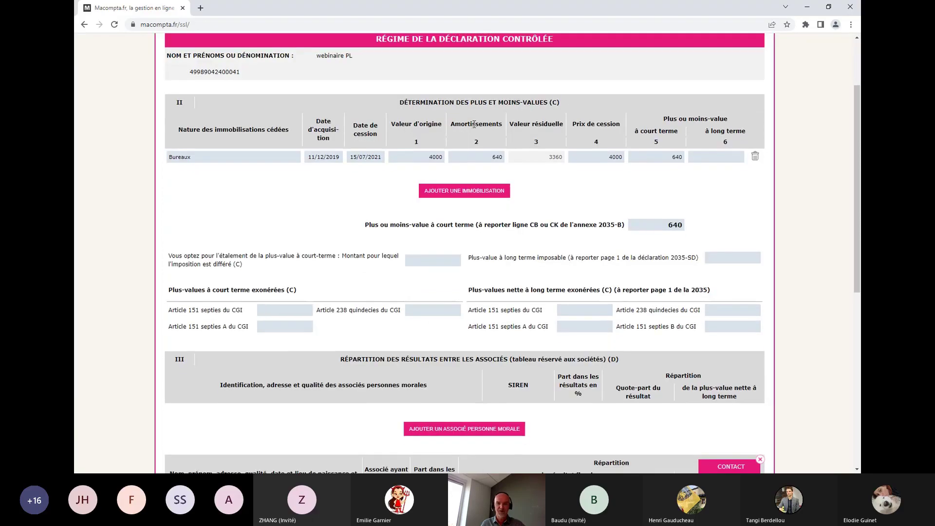
pyautogui.scroll(2, 474, 124)
pyautogui.scroll(-4, 472, 123)
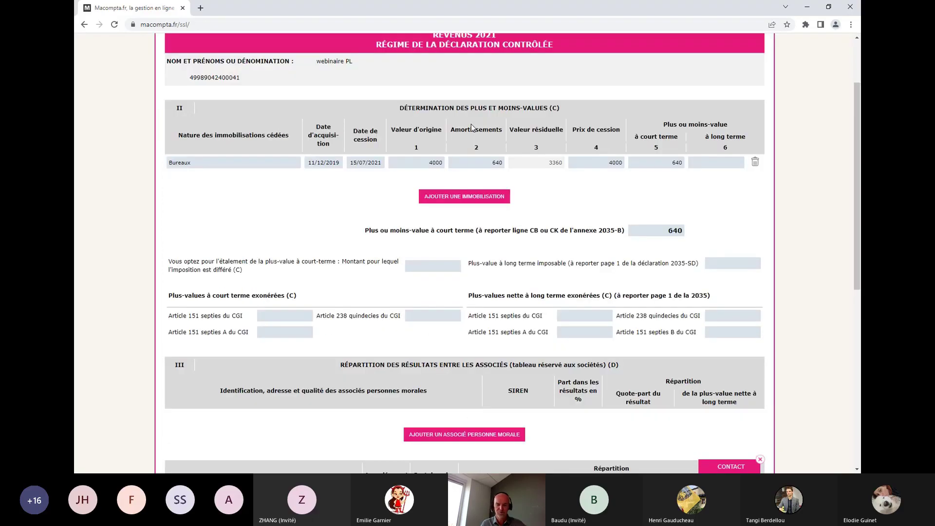
pyautogui.scroll(4, 469, 123)
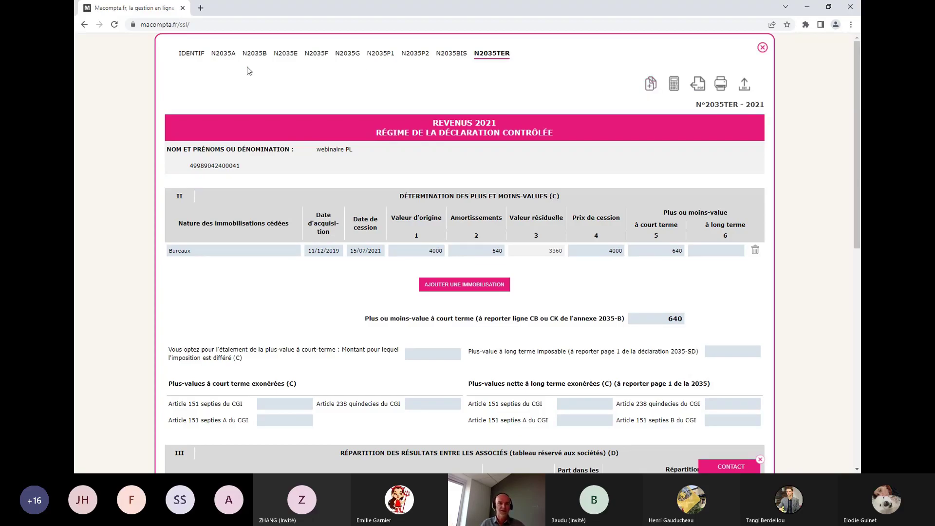
# Review the identification data of the 2021 return: declarant, ROF reference, OGA, accountant, adviser, tax regime and accounting periods
pyautogui.click(194, 56)
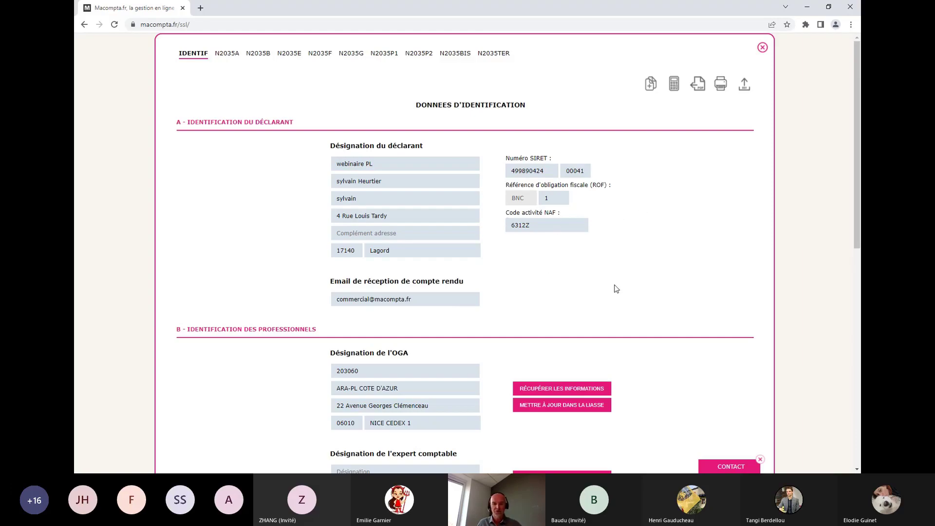
pyautogui.scroll(-4, 617, 287)
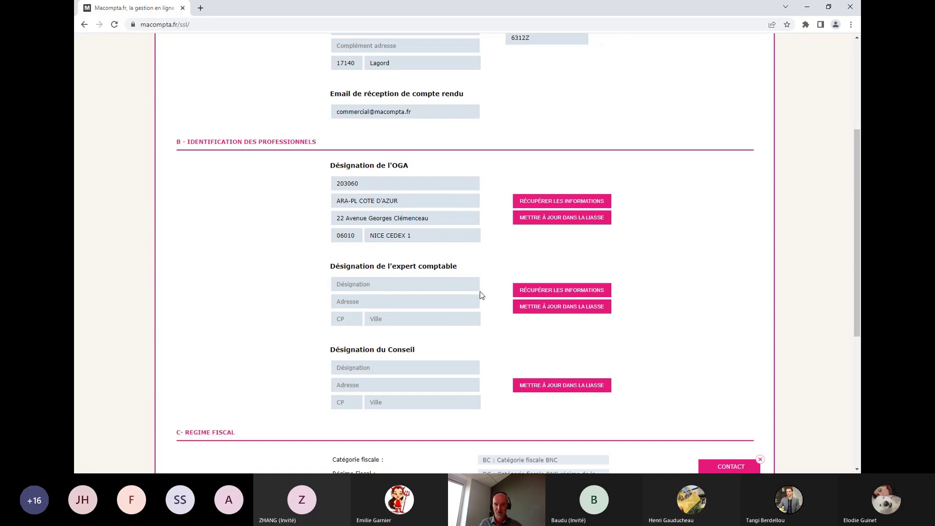
pyautogui.scroll(-4, 481, 295)
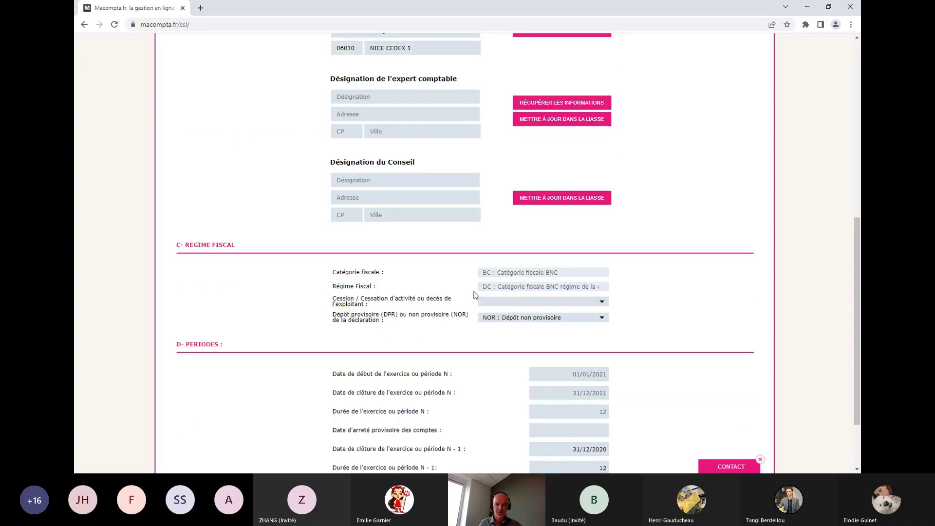
pyautogui.scroll(-2, 473, 291)
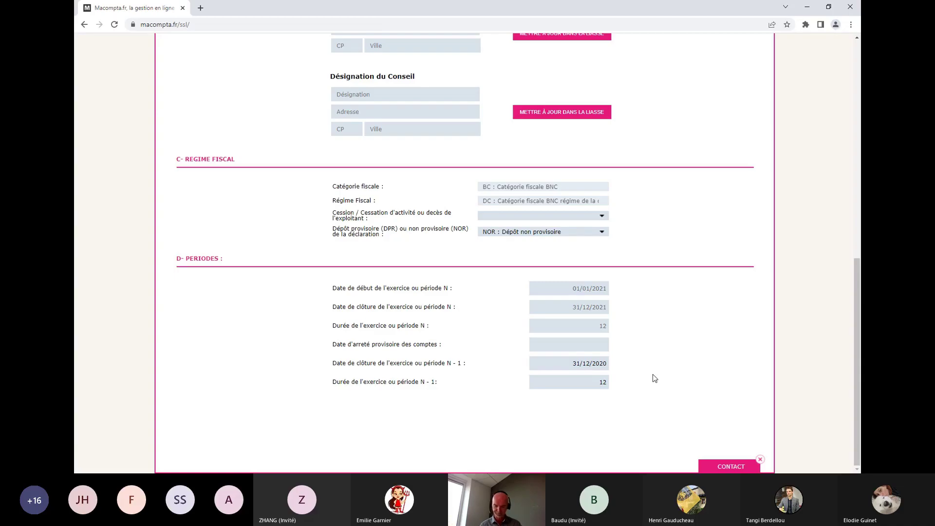
pyautogui.scroll(10, 654, 378)
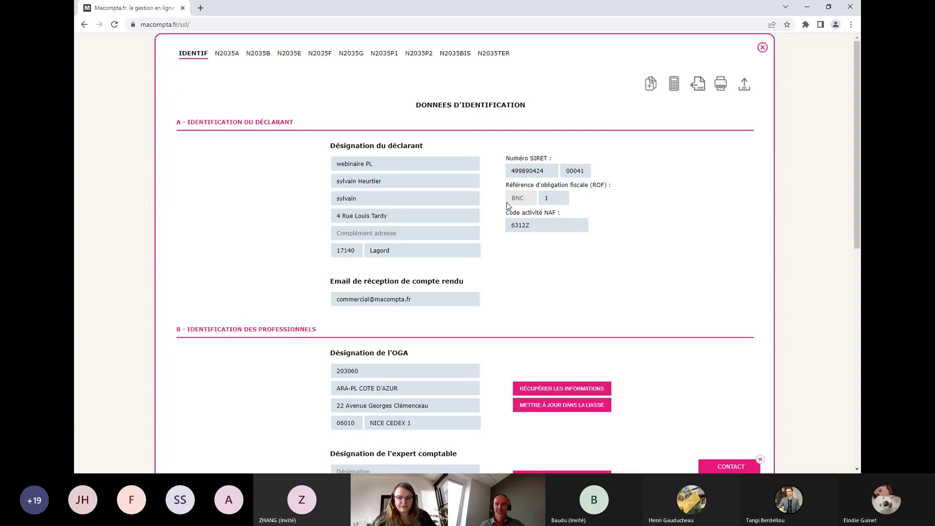
pyautogui.scroll(-10, 640, 227)
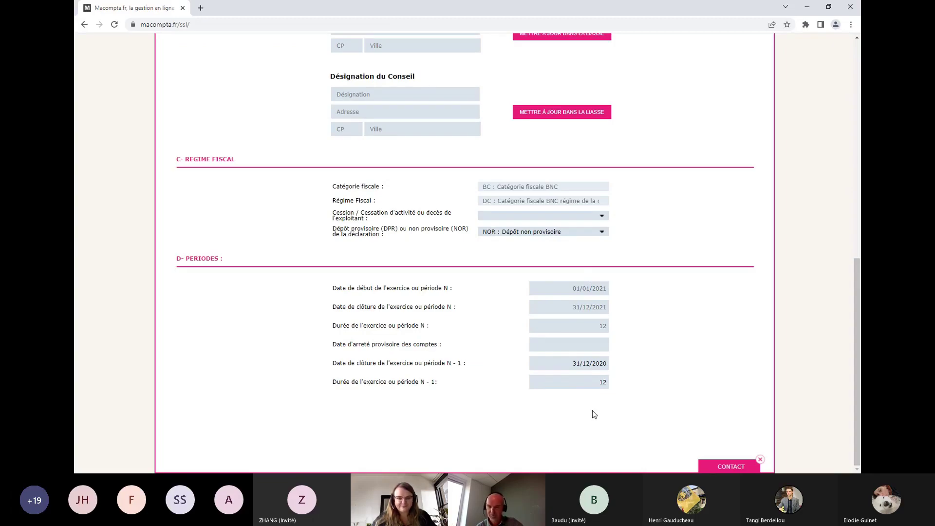
pyautogui.scroll(3, 790, 280)
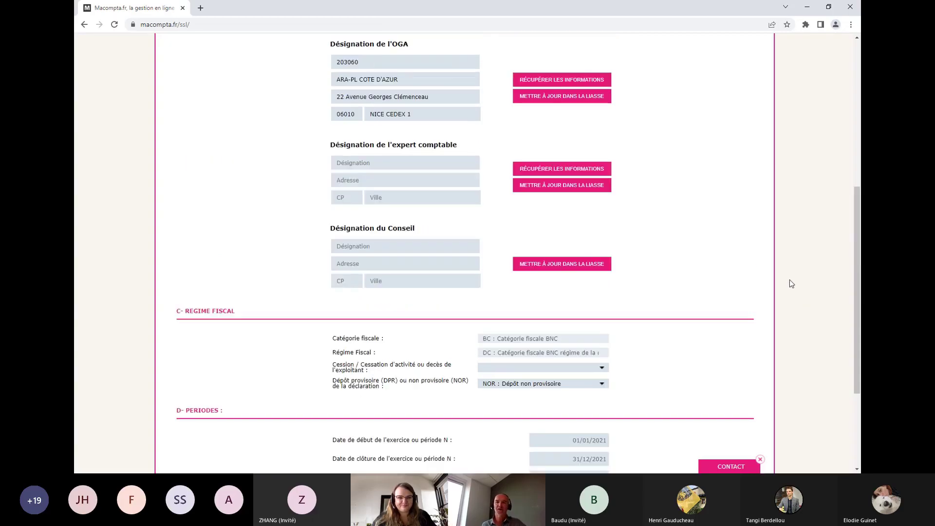
pyautogui.scroll(6, 738, 246)
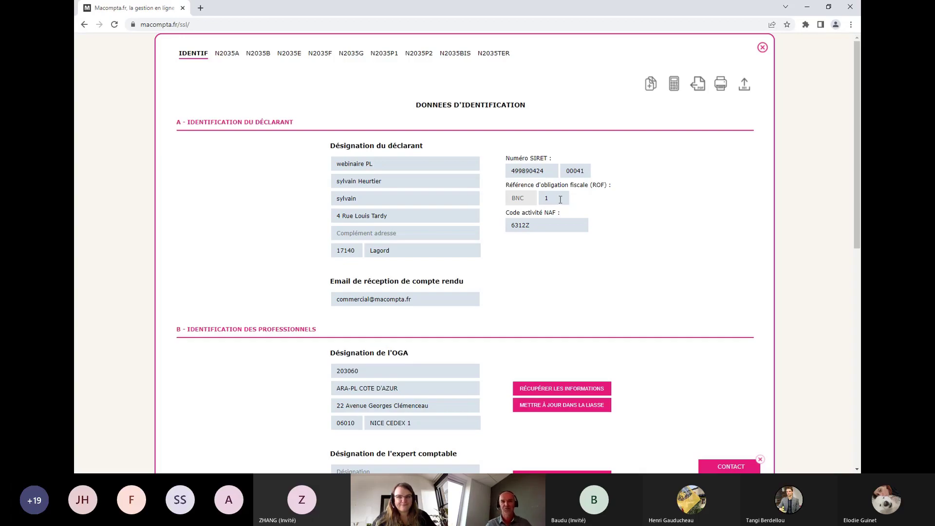
# Review the general information, fixed assets amount and receipts sections on form N2035A
pyautogui.click(227, 54)
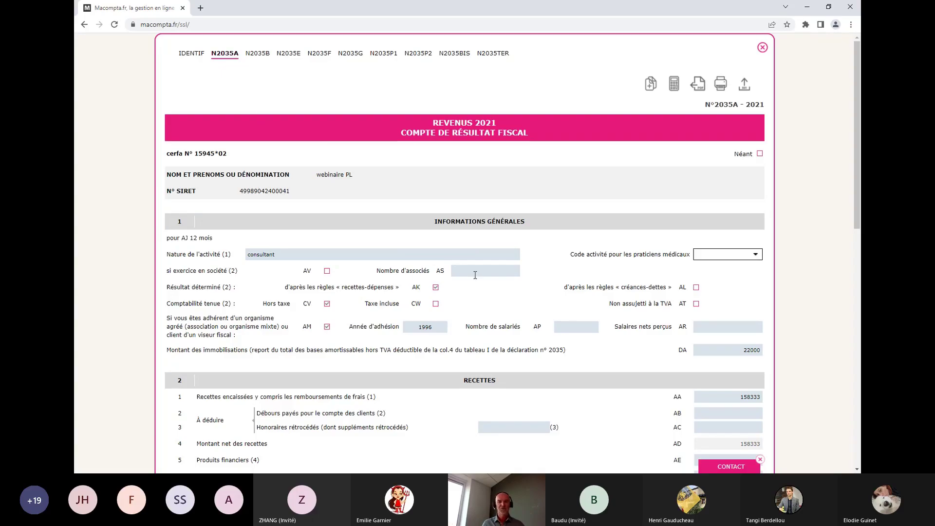
pyautogui.scroll(-1, 475, 275)
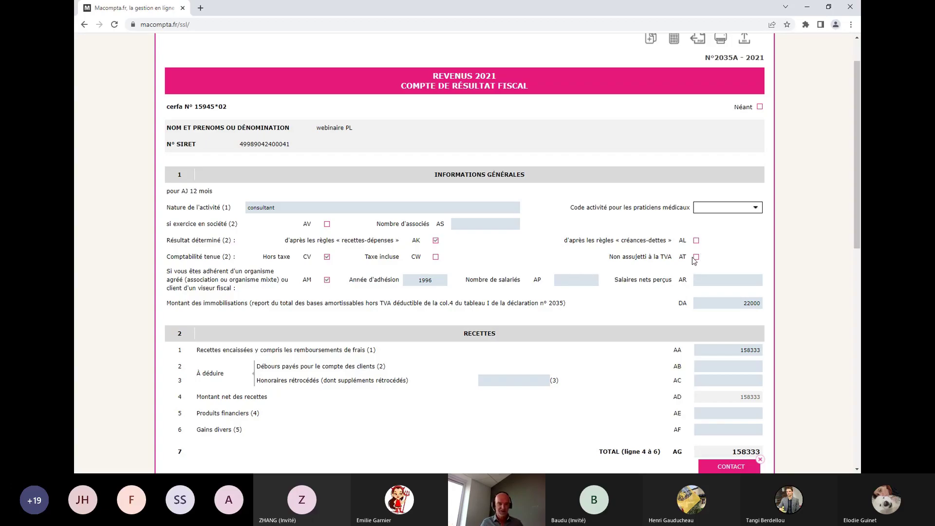
pyautogui.scroll(-1, 593, 268)
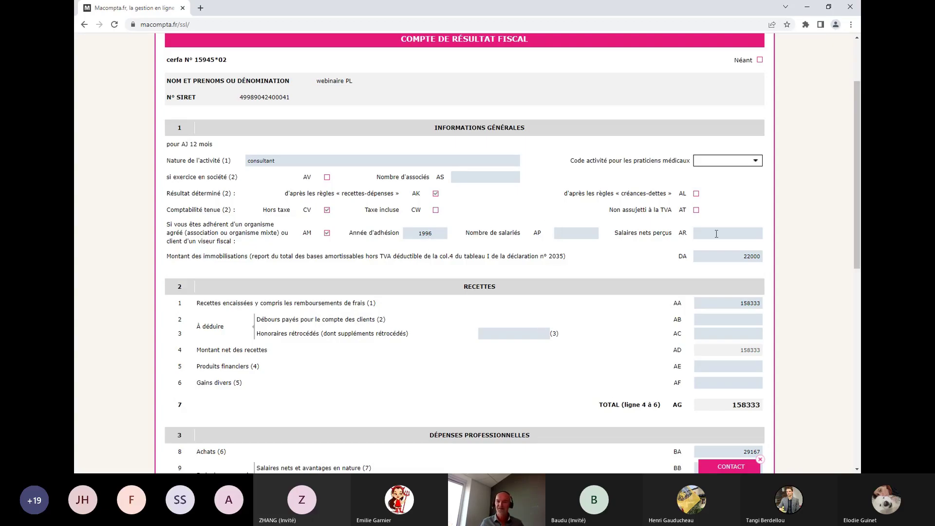
pyautogui.scroll(-2, 716, 234)
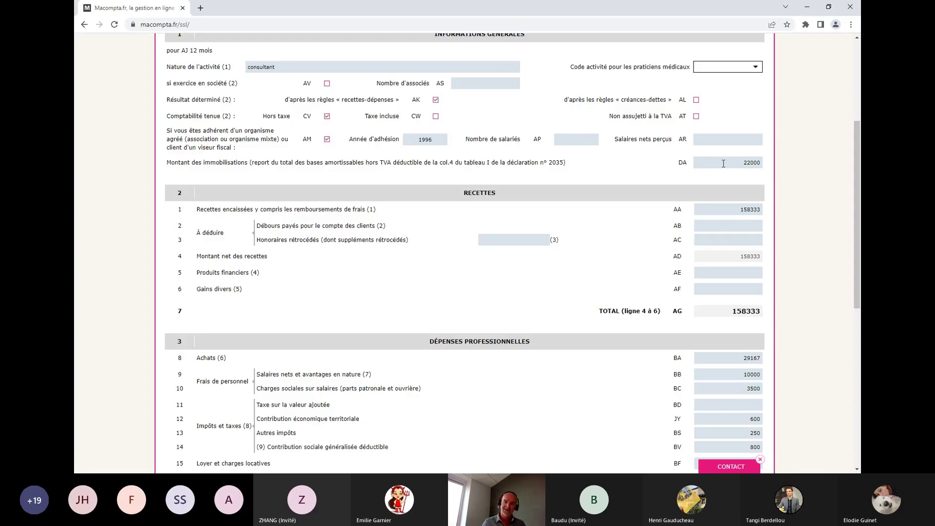
pyautogui.scroll(-1, 650, 239)
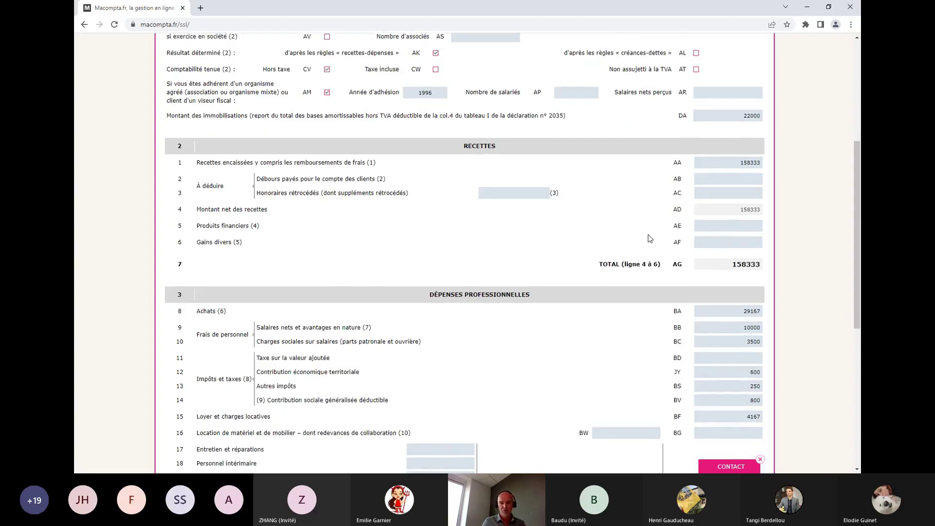
pyautogui.scroll(-1, 648, 237)
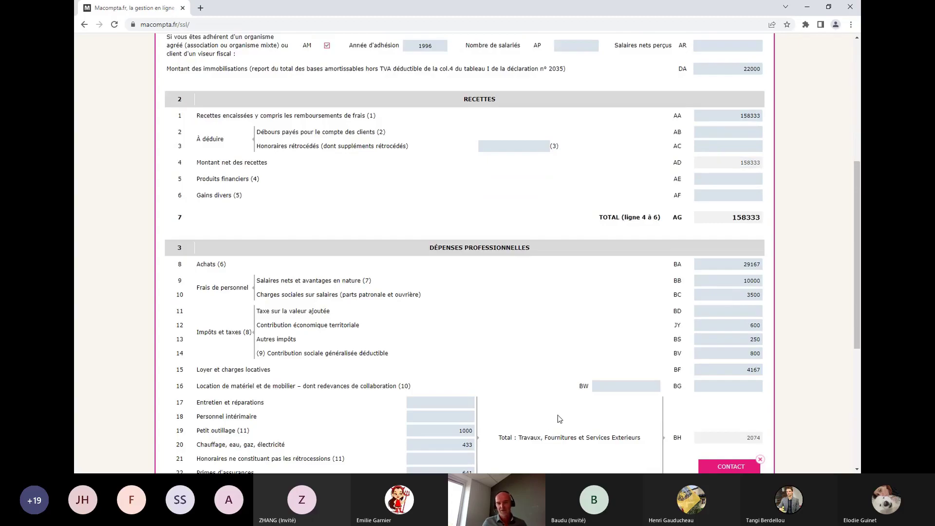
# Inspect the formula and account detail behind receipts line AA on form N2035A, leaving the amount as is
pyautogui.click(727, 116)
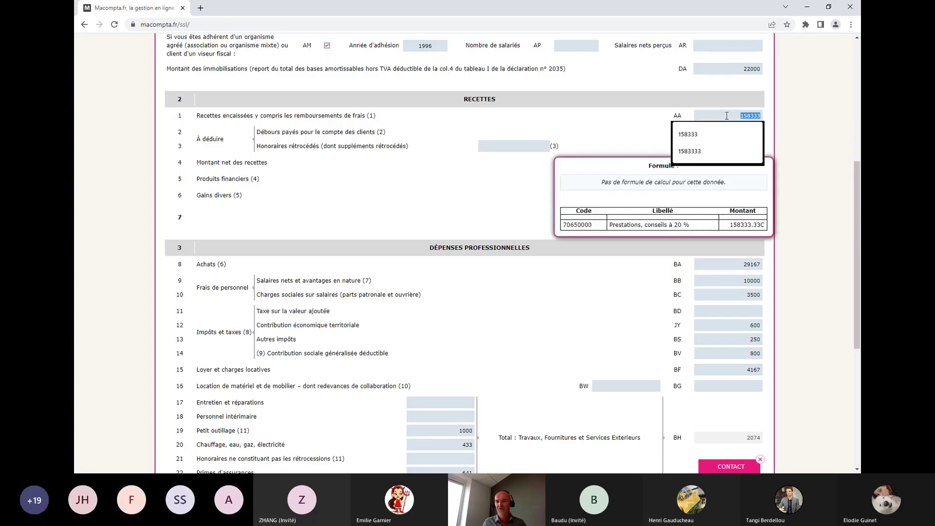
pyautogui.click(727, 115)
pyautogui.doubleClick(727, 115)
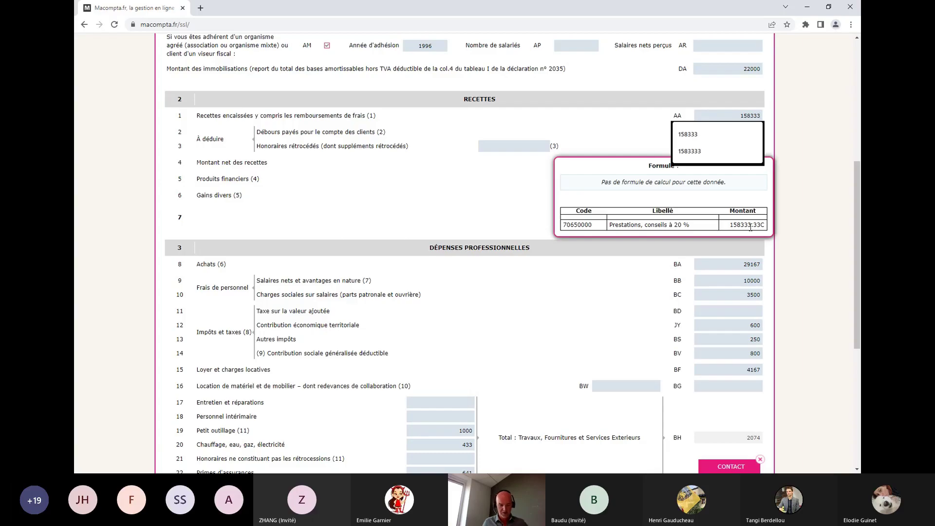
pyautogui.click(734, 118)
pyautogui.click(734, 118)
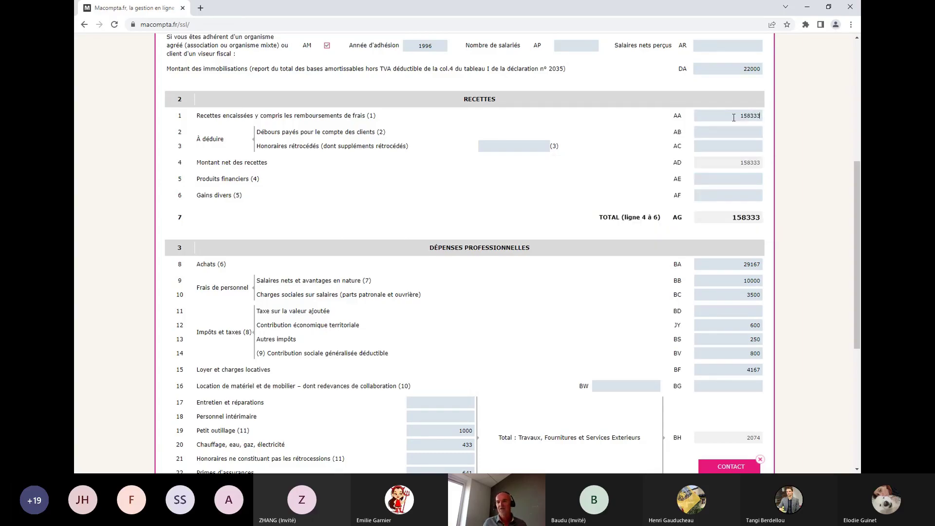
pyautogui.scroll(6, 729, 151)
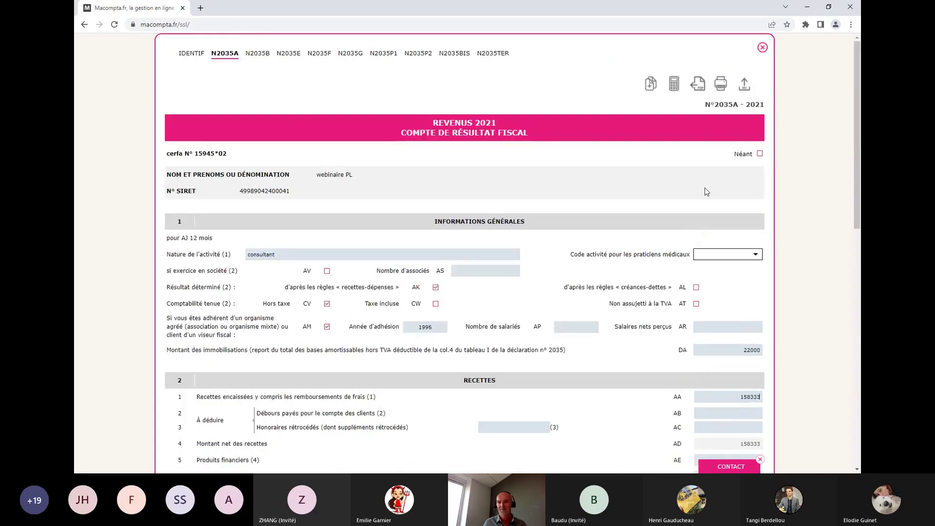
# Leave the tax return and consult the list of accounts in the accounting settings, checking each expense account's 2035 line
pyautogui.click(763, 48)
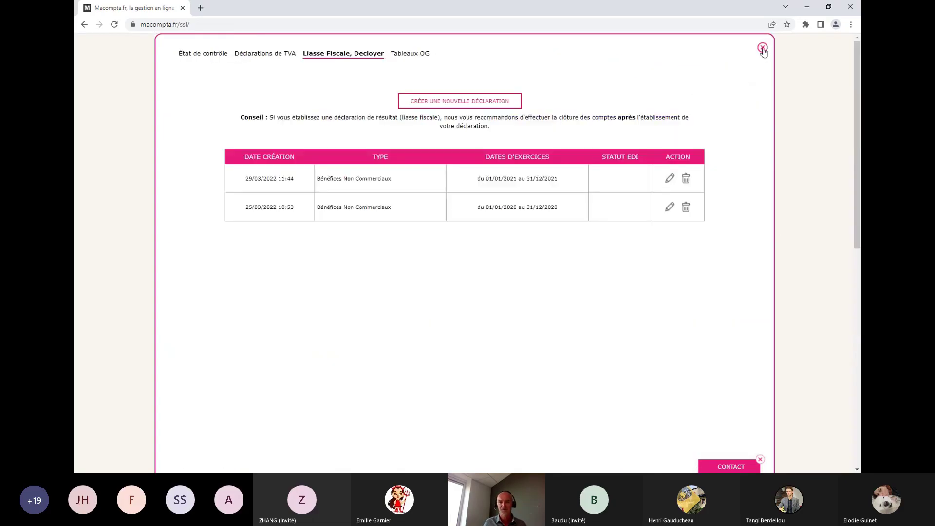
pyautogui.click(763, 49)
pyautogui.click(267, 294)
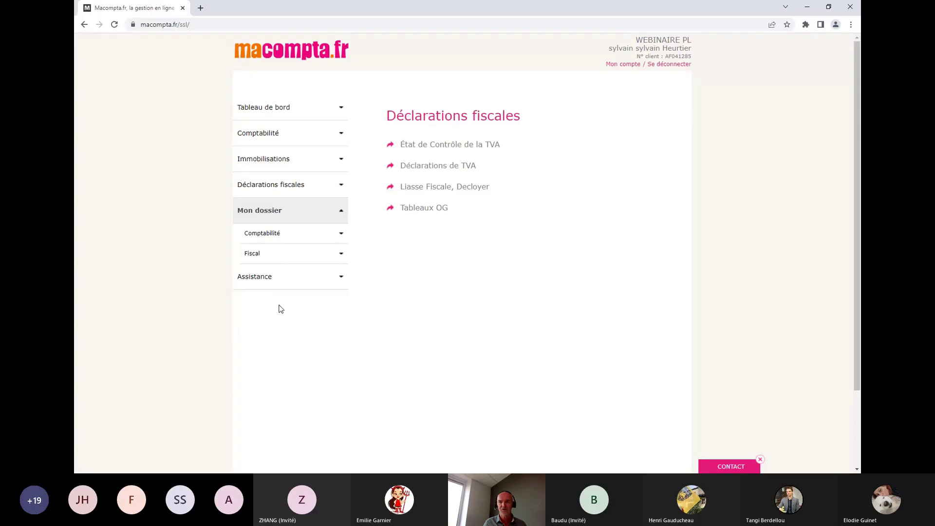
pyautogui.click(269, 234)
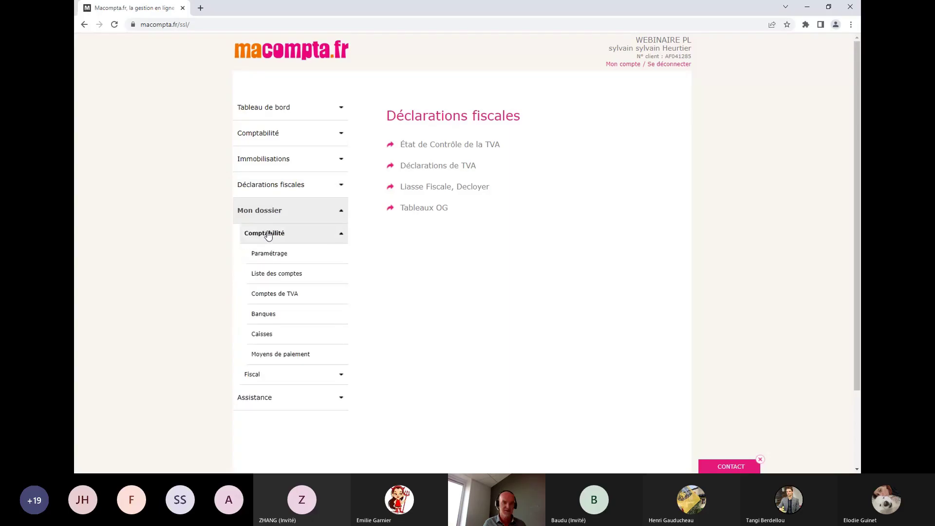
pyautogui.click(278, 276)
pyautogui.scroll(-2, 434, 303)
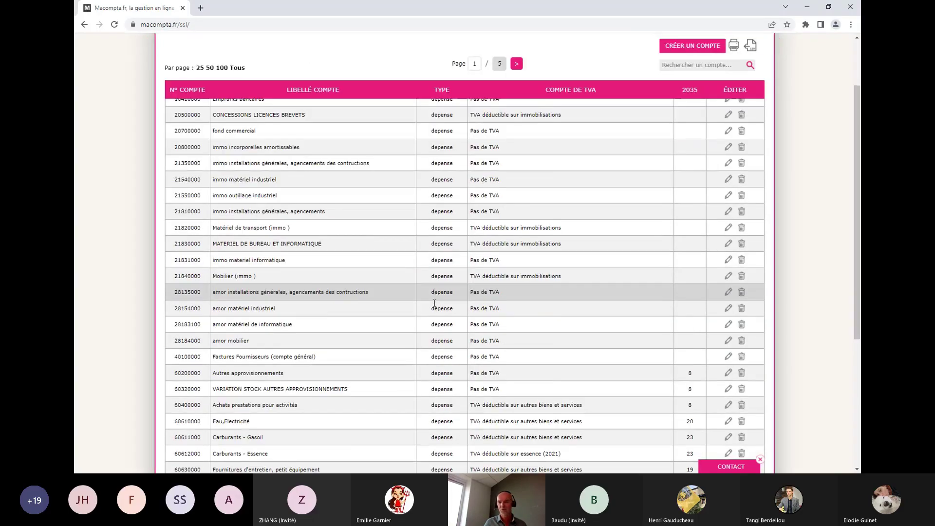
pyautogui.scroll(-2, 434, 304)
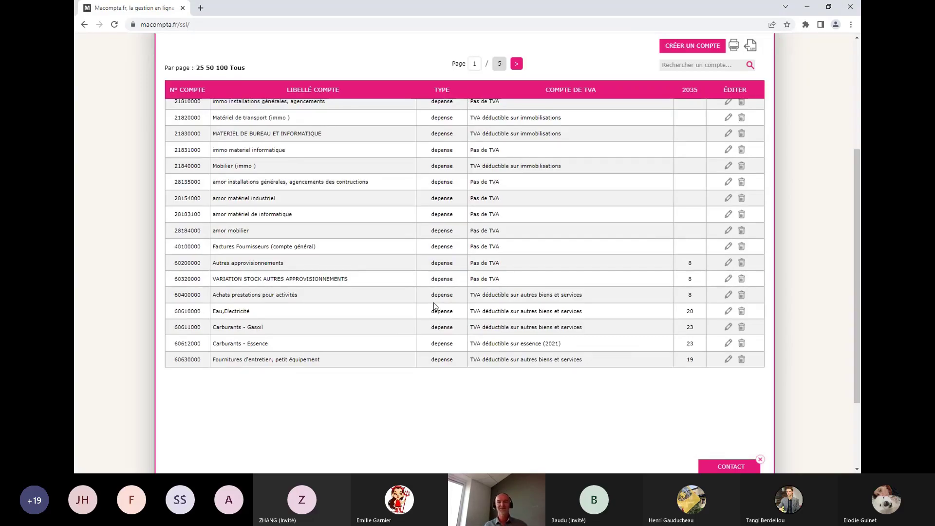
# View the available 2035 lines for account 60200000 Autres approvisionnements, keep its current assignment and leave the list of accounts
pyautogui.click(729, 264)
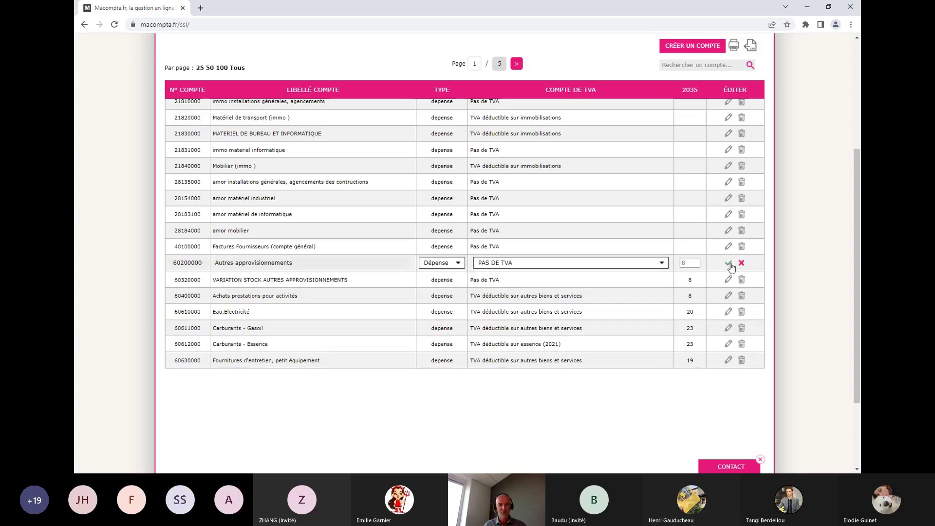
pyautogui.click(694, 264)
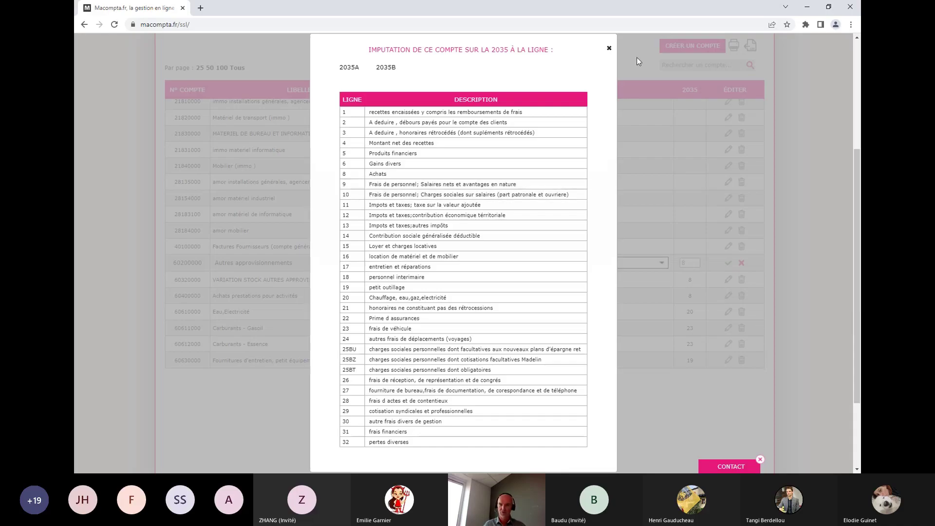
pyautogui.click(609, 48)
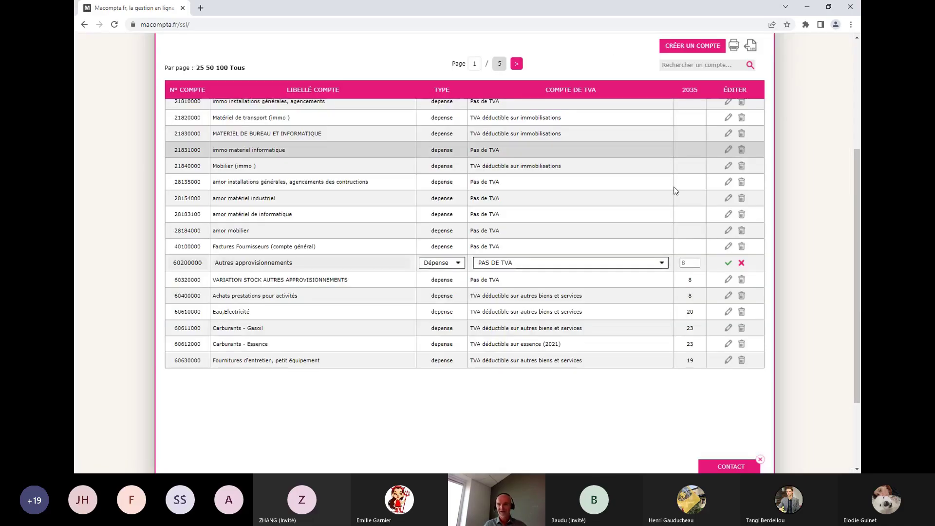
pyautogui.click(728, 263)
pyautogui.scroll(4, 667, 342)
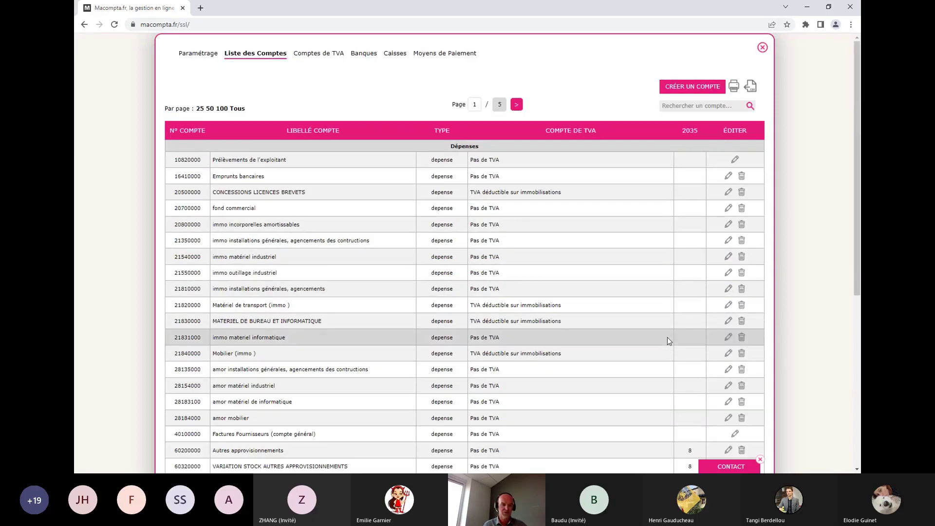
pyautogui.click(763, 49)
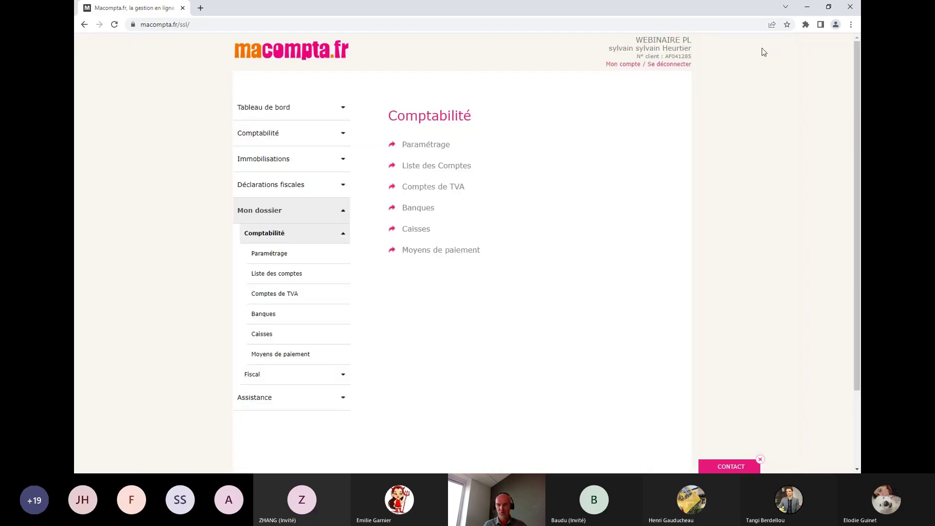
# Reopen the Bénéfices Non Commerciaux return for fiscal year 2021 from the list of tax declarations
pyautogui.click(259, 214)
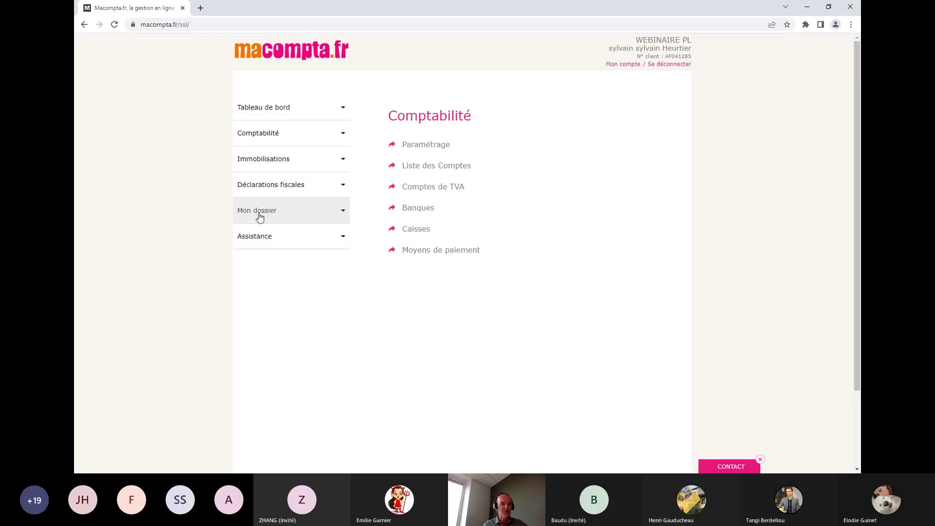
pyautogui.click(283, 190)
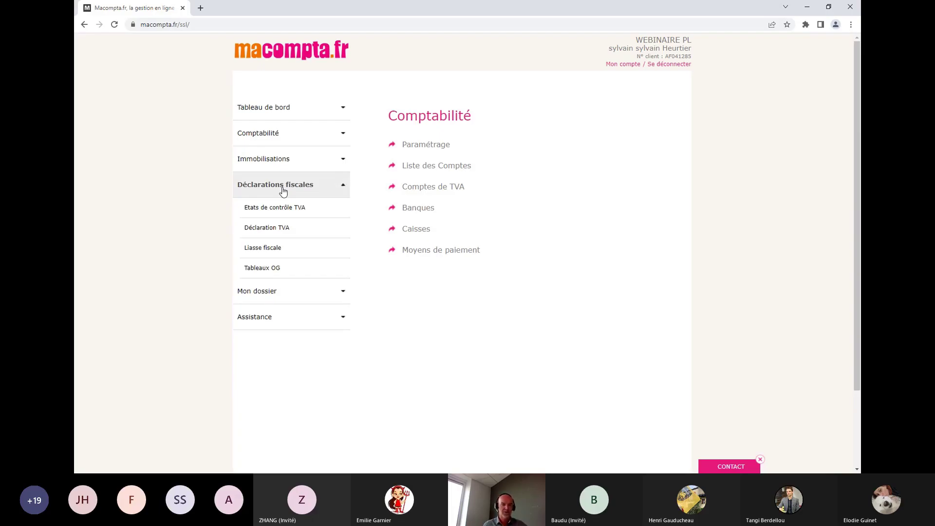
pyautogui.click(268, 252)
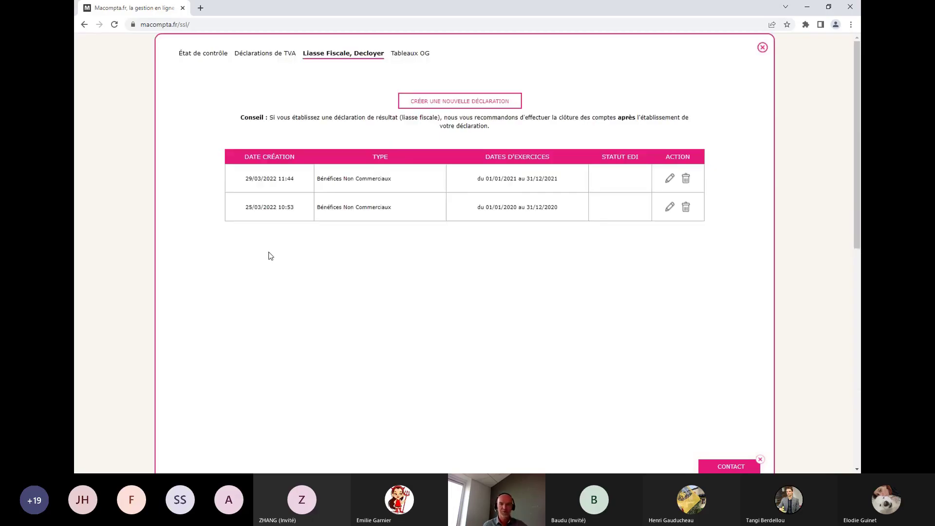
pyautogui.click(670, 178)
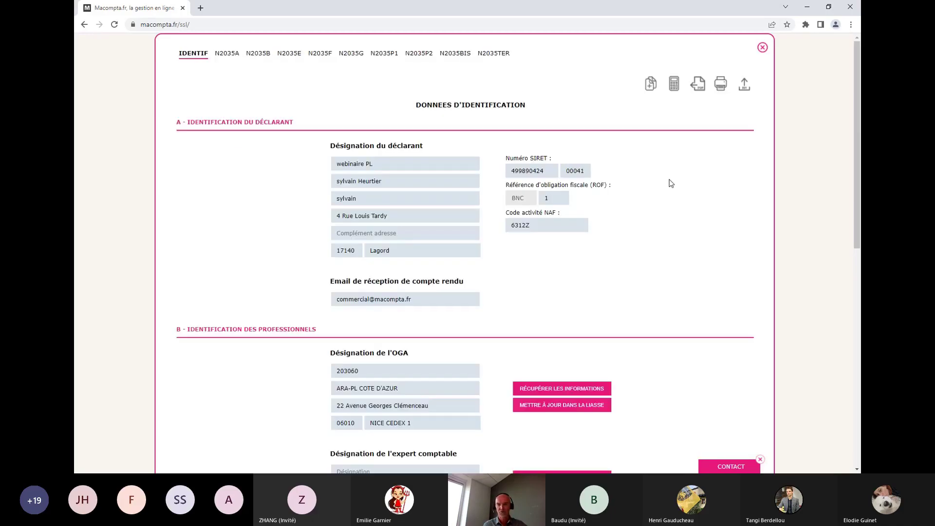
# Examine the receipts and professional expenses lines on form N2035A of the 2021 return
pyautogui.click(226, 56)
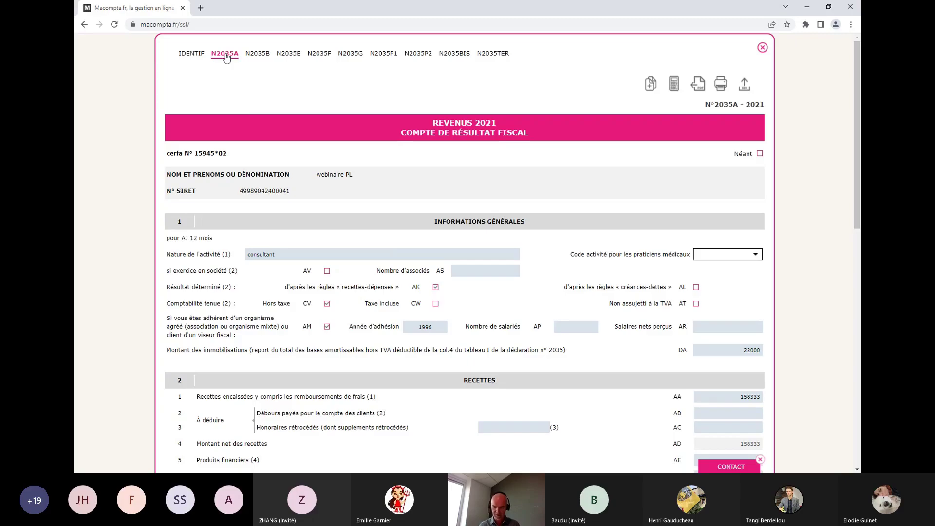
pyautogui.scroll(-4, 299, 206)
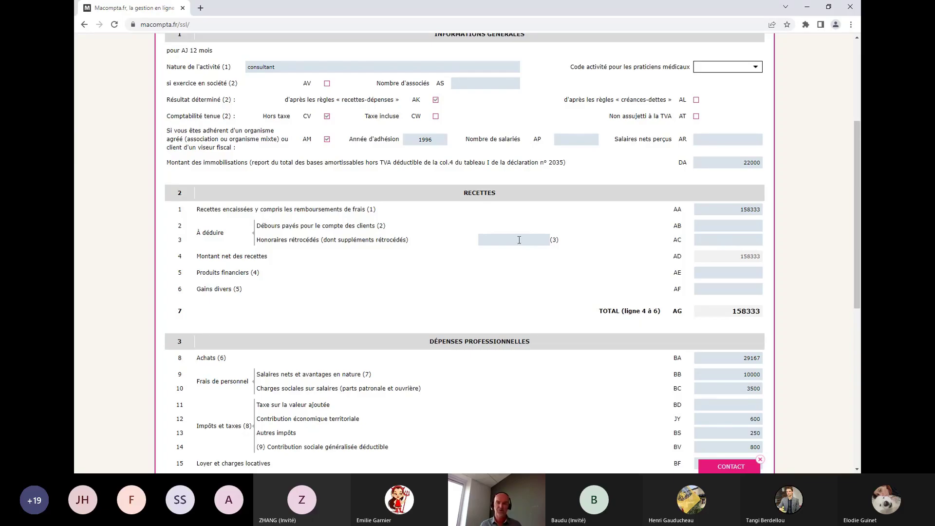
pyautogui.scroll(-1, 618, 256)
pyautogui.scroll(-5, 618, 251)
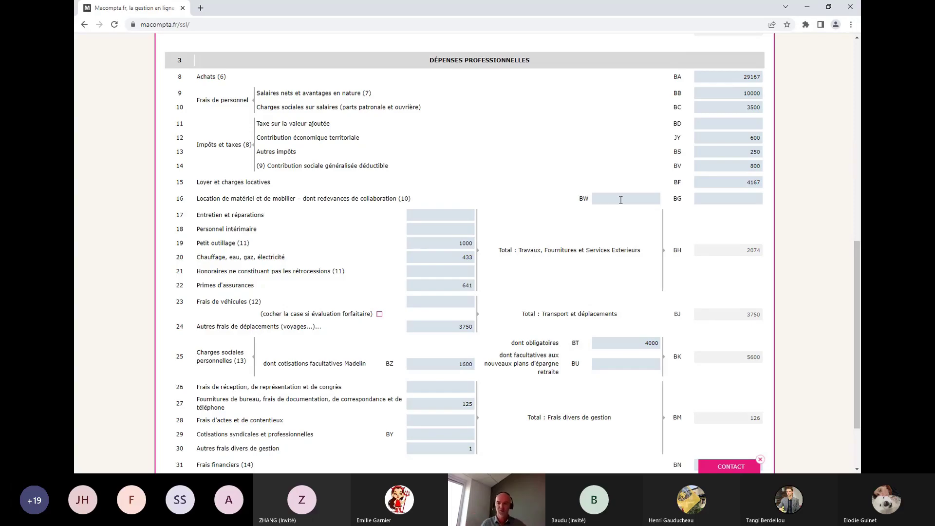
# Examine professional expense lines 8 to 33 on form N2035A, especially the vehicle expenses on line 23 and the personal social charges on line 25
pyautogui.scroll(-2, 621, 200)
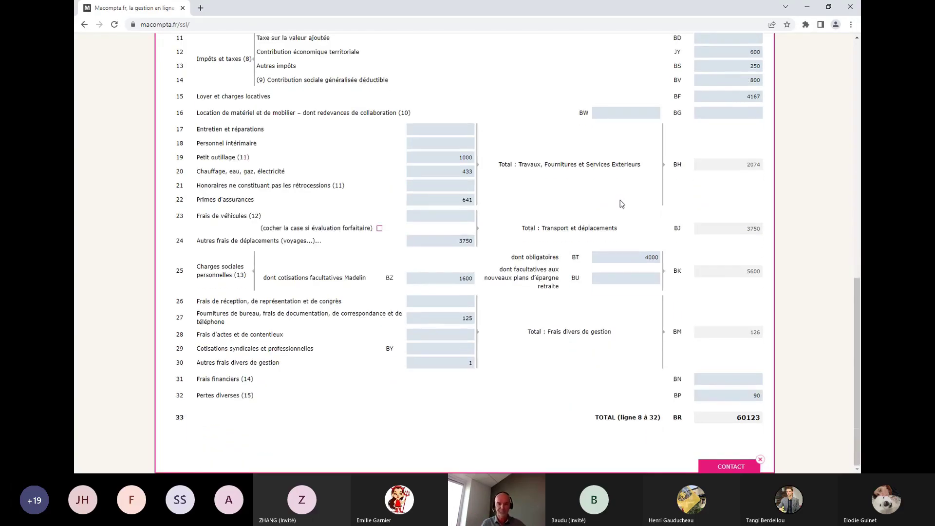
pyautogui.scroll(1, 621, 203)
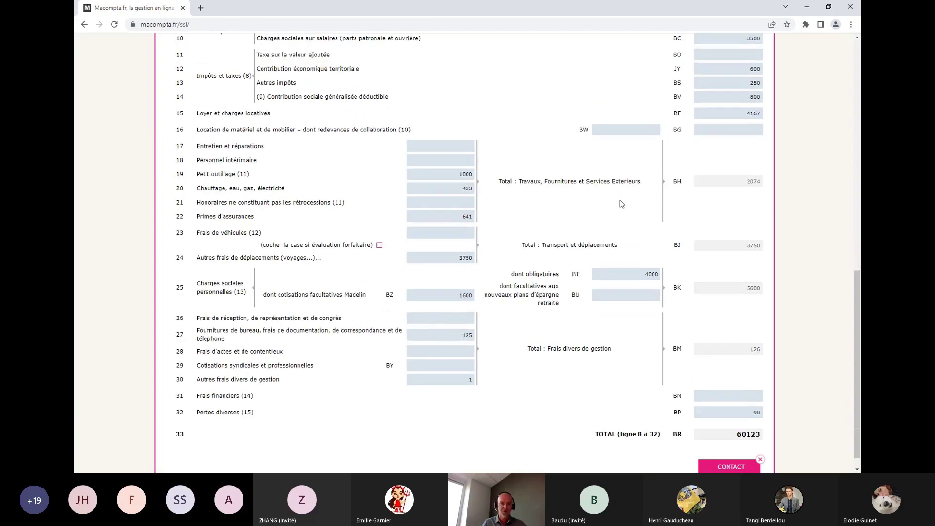
pyautogui.scroll(2, 621, 204)
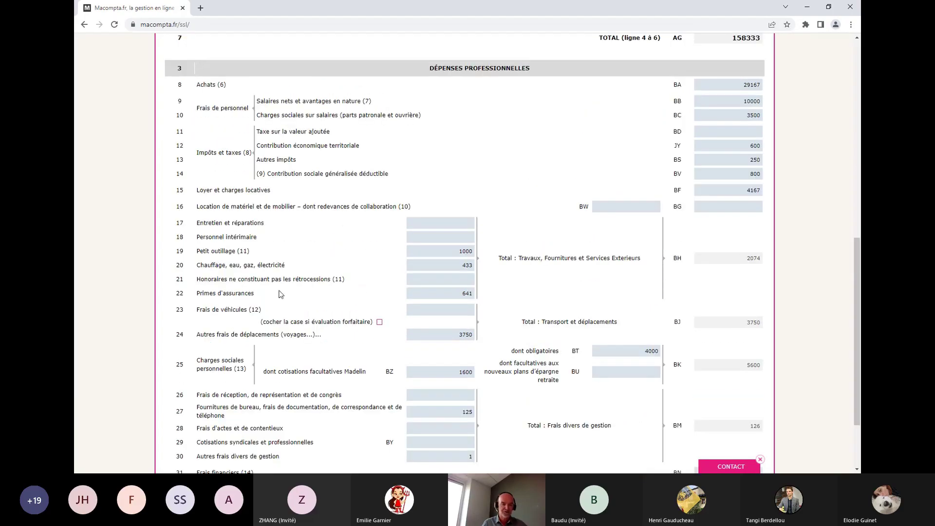
pyautogui.scroll(-1, 583, 237)
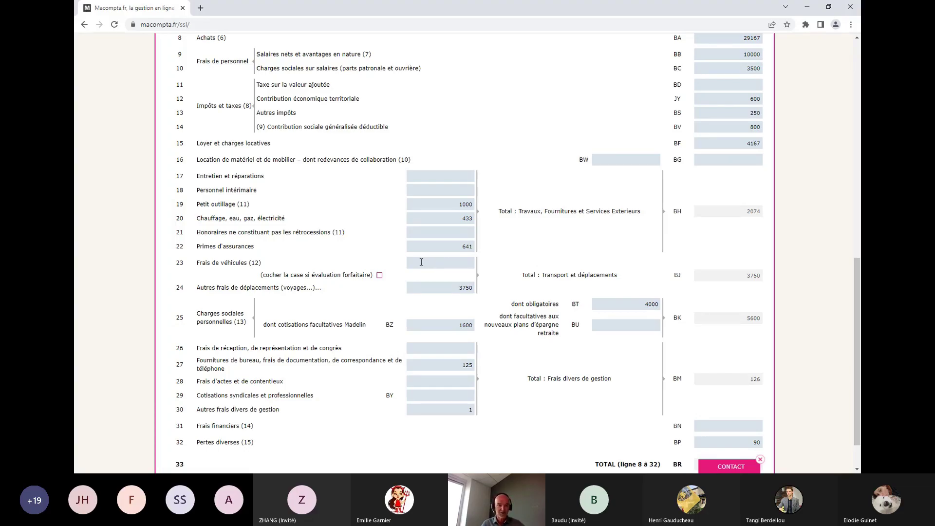
pyautogui.click(439, 263)
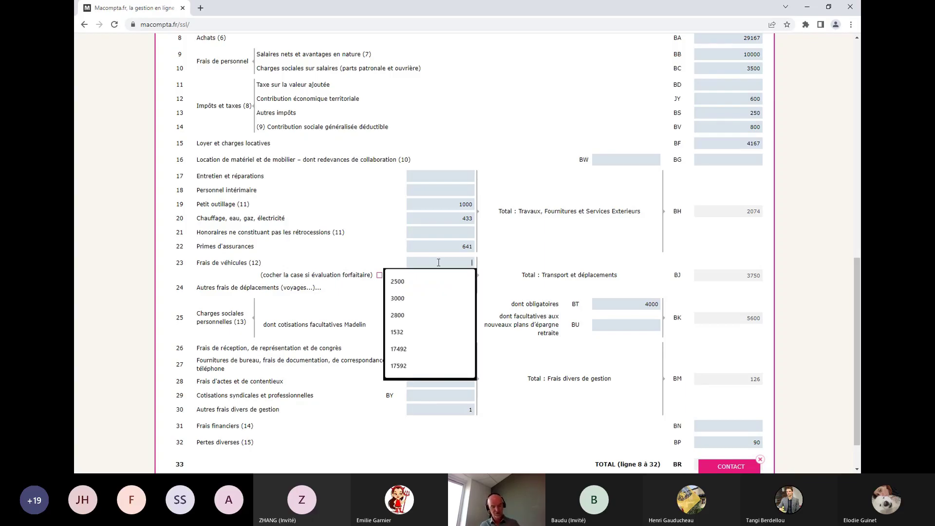
pyautogui.click(438, 263)
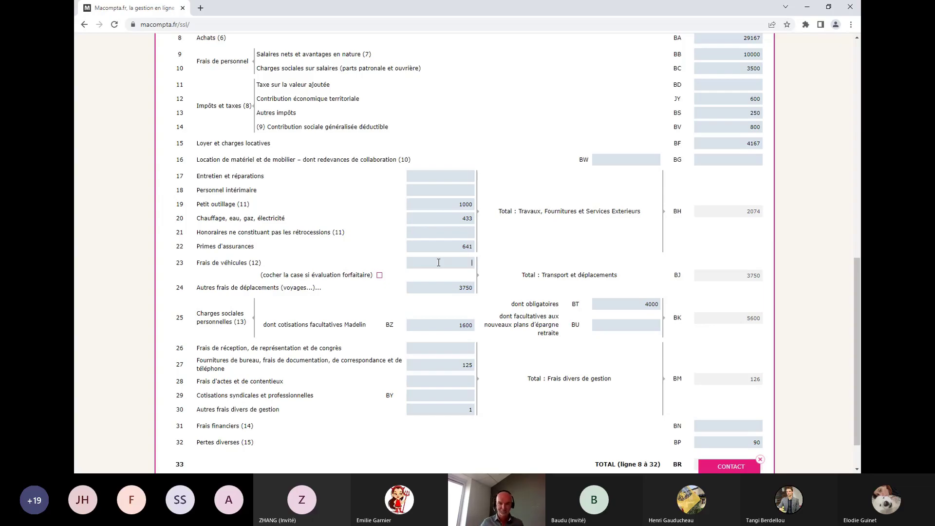
pyautogui.scroll(-1, 438, 262)
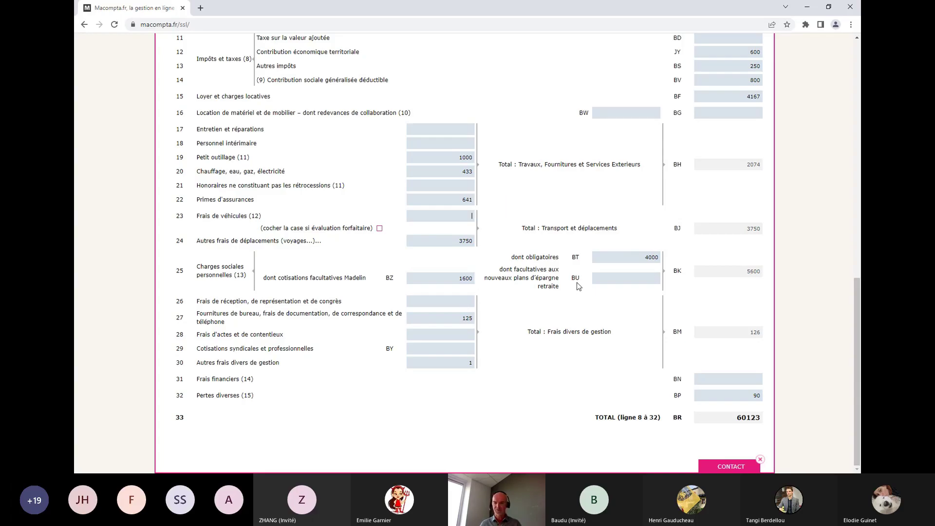
pyautogui.scroll(9, 639, 333)
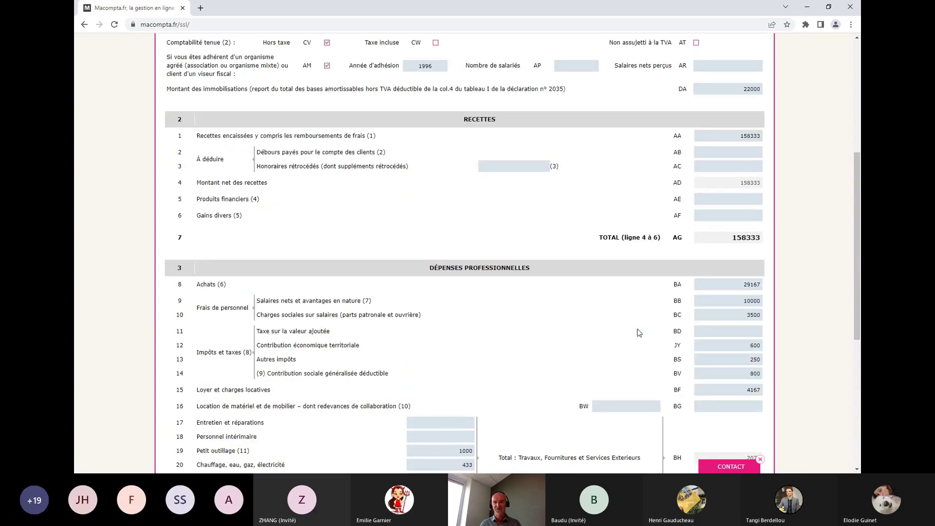
pyautogui.scroll(-1, 640, 333)
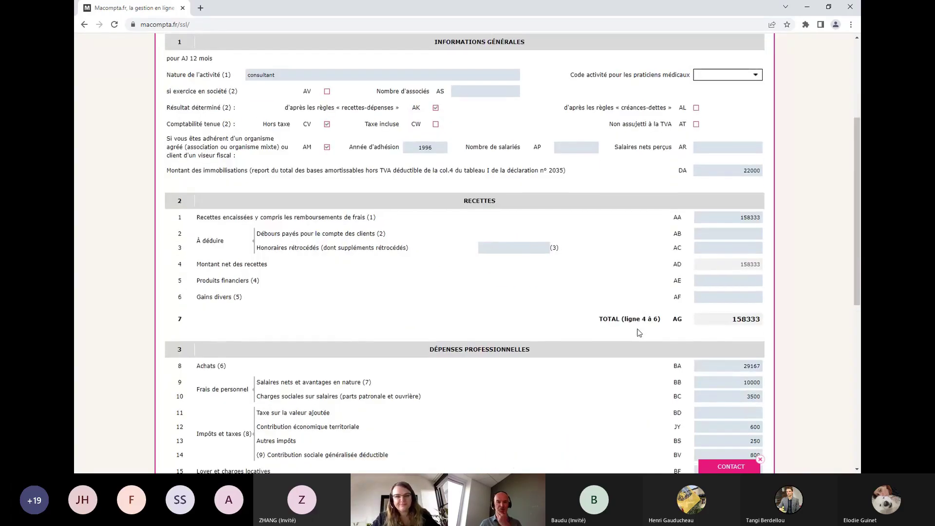
pyautogui.scroll(-8, 640, 333)
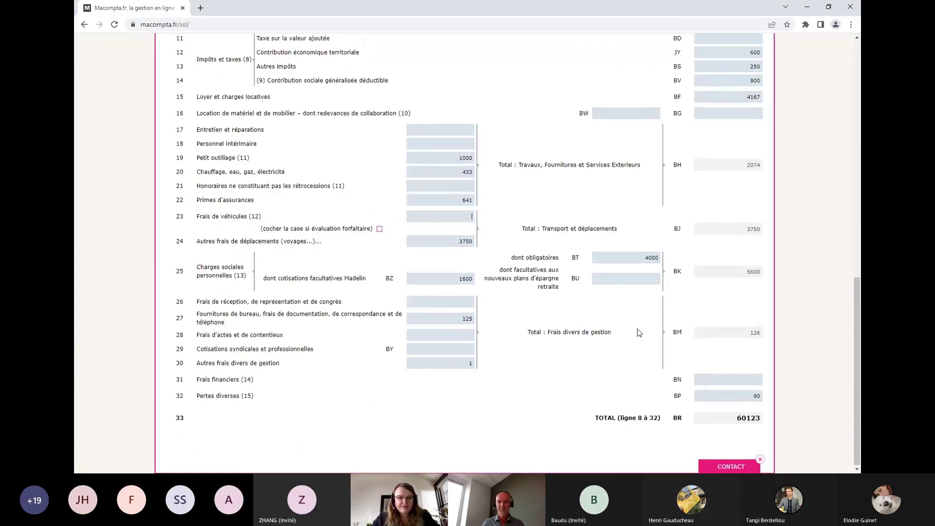
pyautogui.scroll(1, 638, 330)
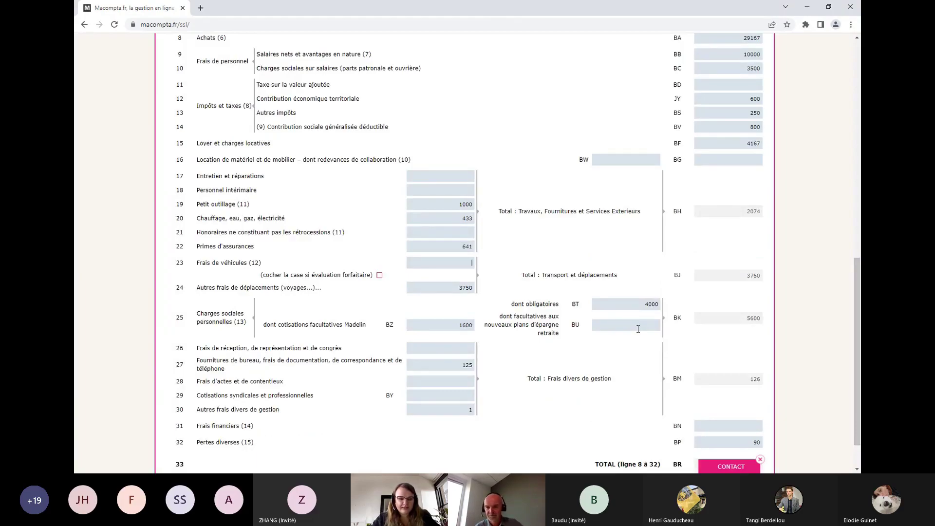
# Consult the account breakdown behind the deductible Contribution sociale généralisée amount on line 14 (BV), then close it
pyautogui.click(634, 303)
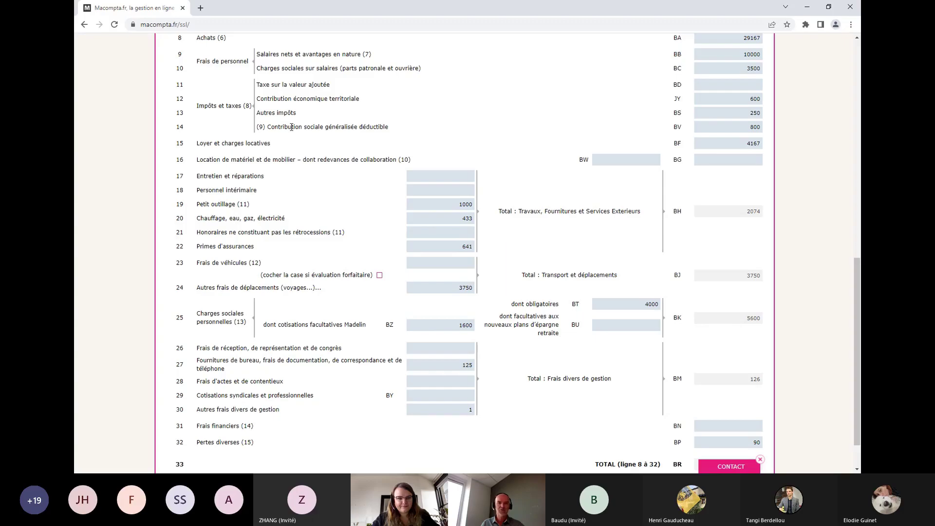
pyautogui.doubleClick(744, 127)
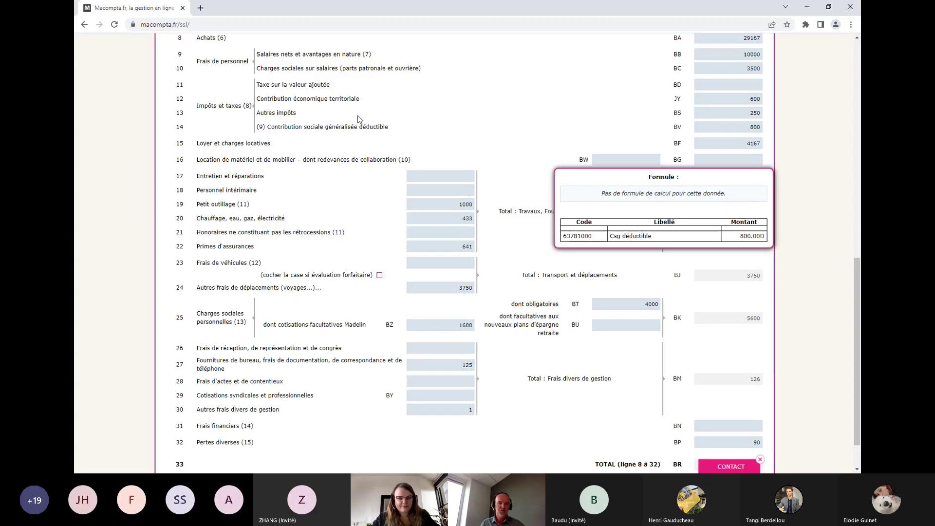
pyautogui.click(698, 145)
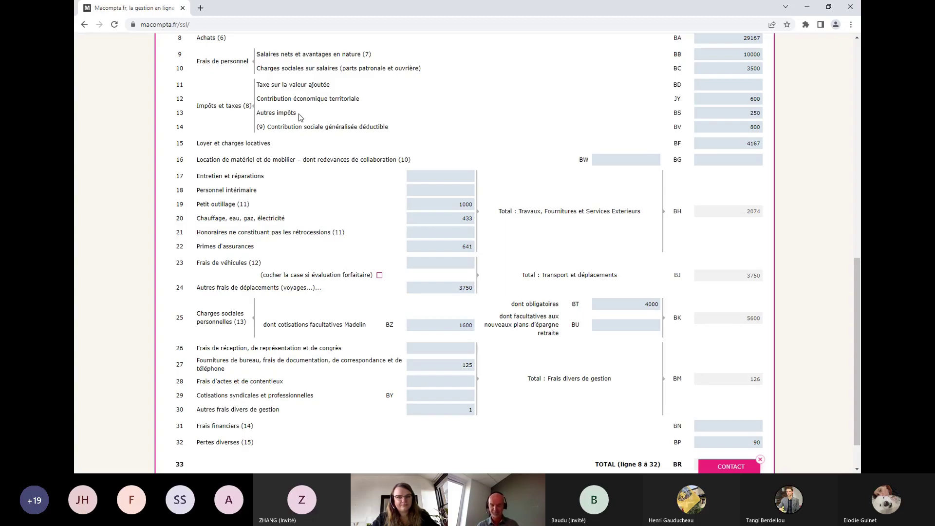
# Open form N2035B and examine its Détermination du résultat section
pyautogui.scroll(6, 602, 265)
pyautogui.scroll(4, 603, 265)
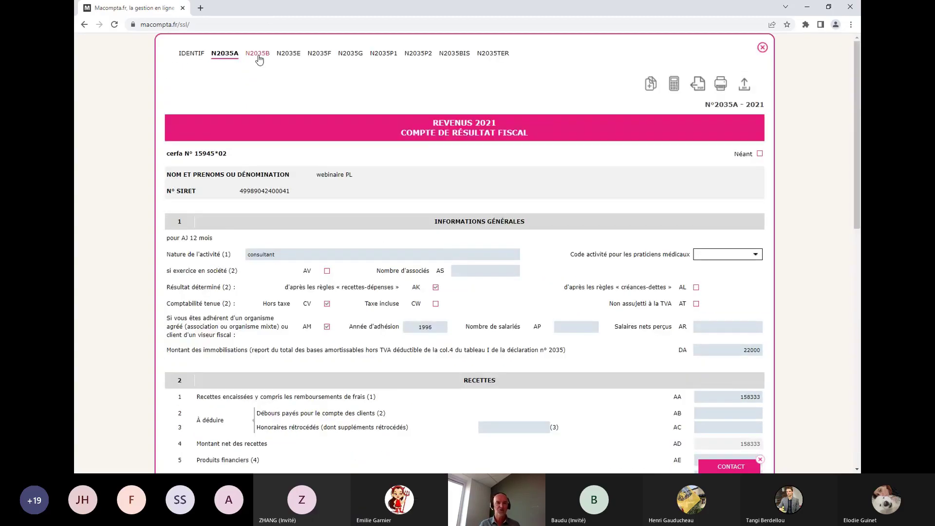
pyautogui.click(258, 54)
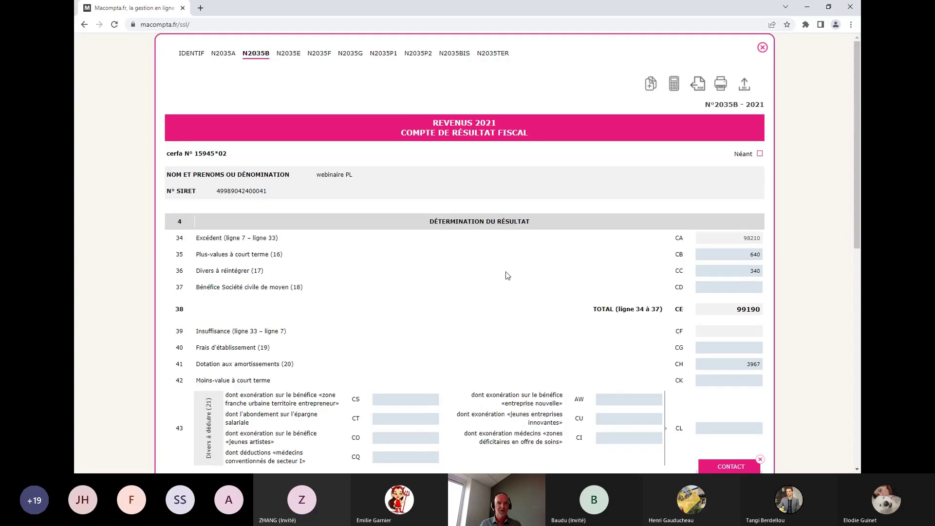
pyautogui.scroll(-2, 492, 272)
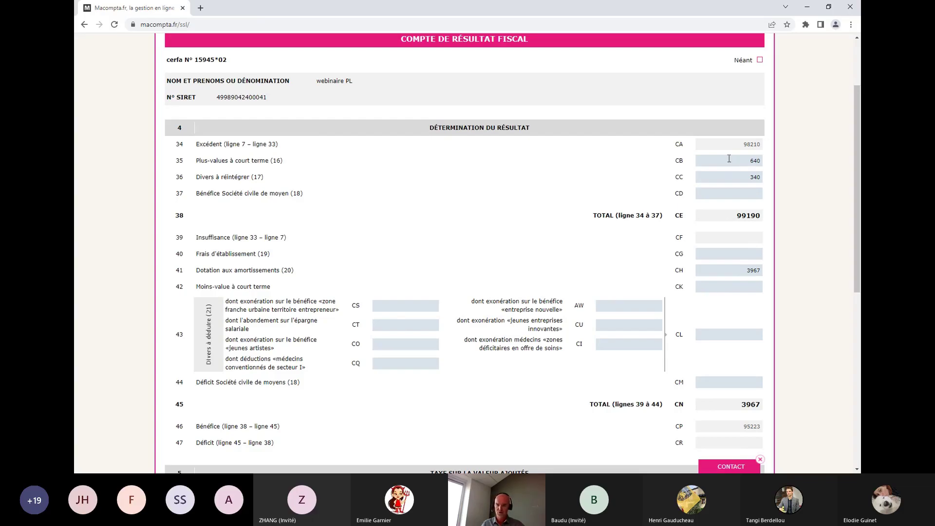
pyautogui.scroll(2, 550, 201)
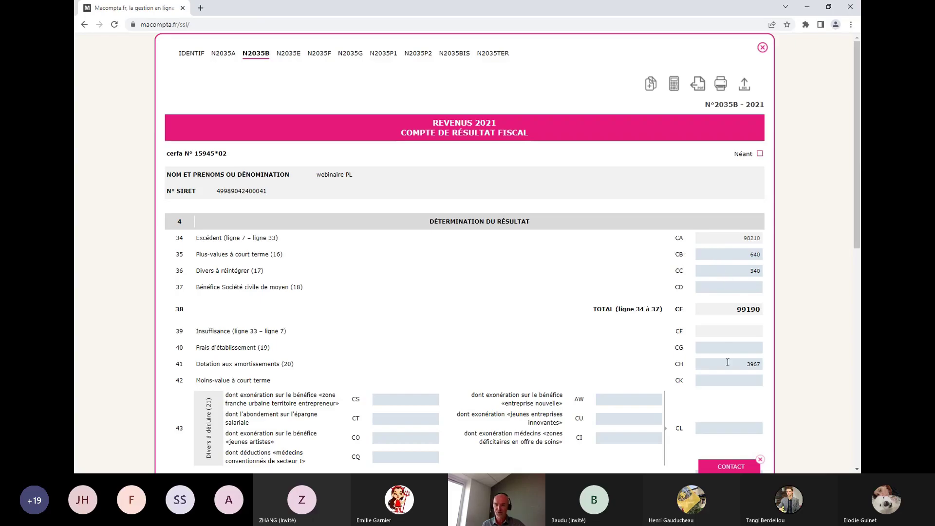
# Open the detail of Divers à réintégrer on line 36, add a blank line, delete it again and close the detail
pyautogui.scroll(-1, 608, 314)
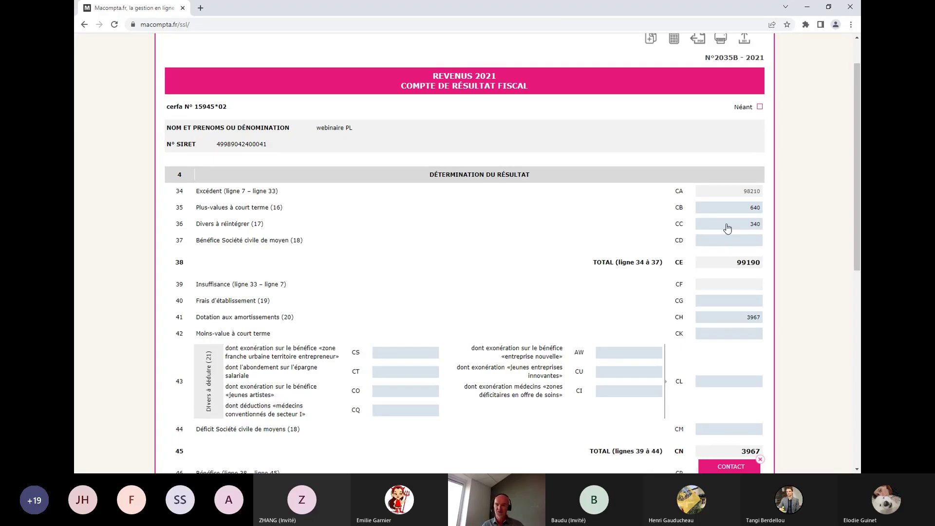
pyautogui.click(727, 227)
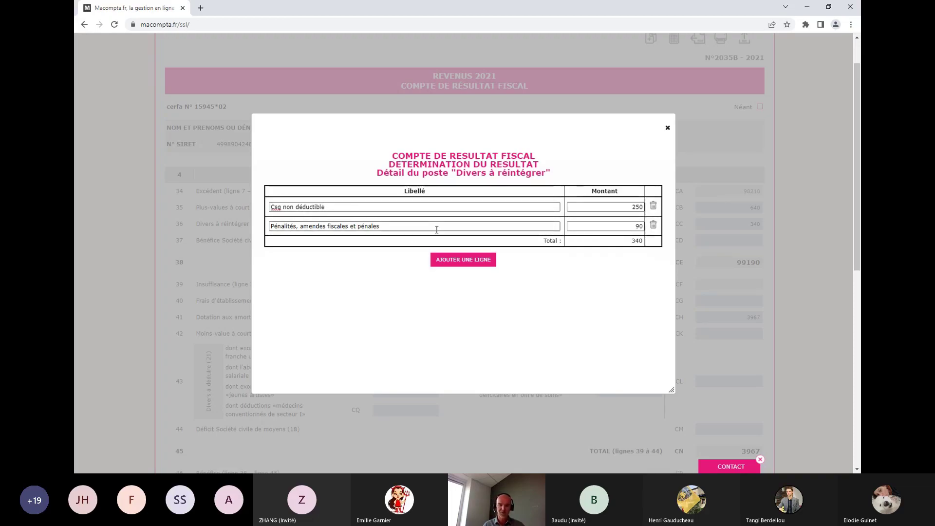
pyautogui.click(464, 262)
pyautogui.click(383, 245)
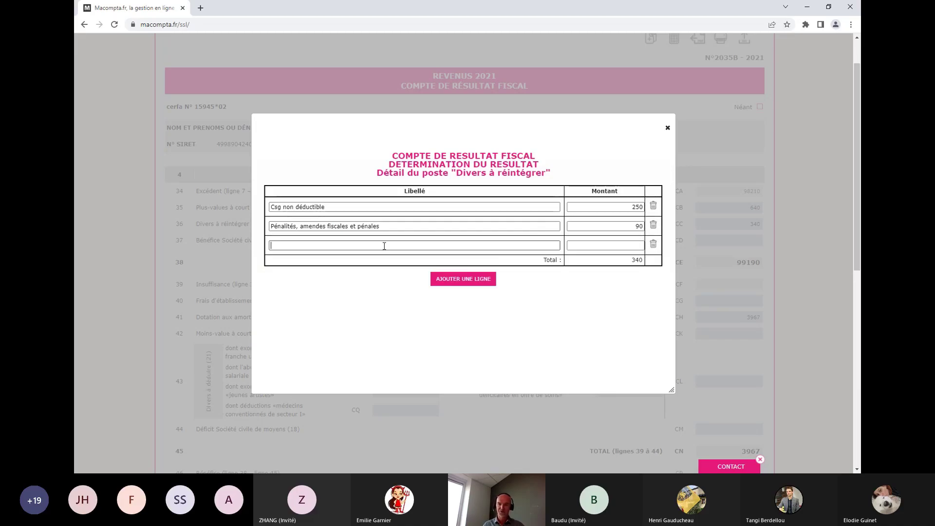
pyautogui.click(653, 244)
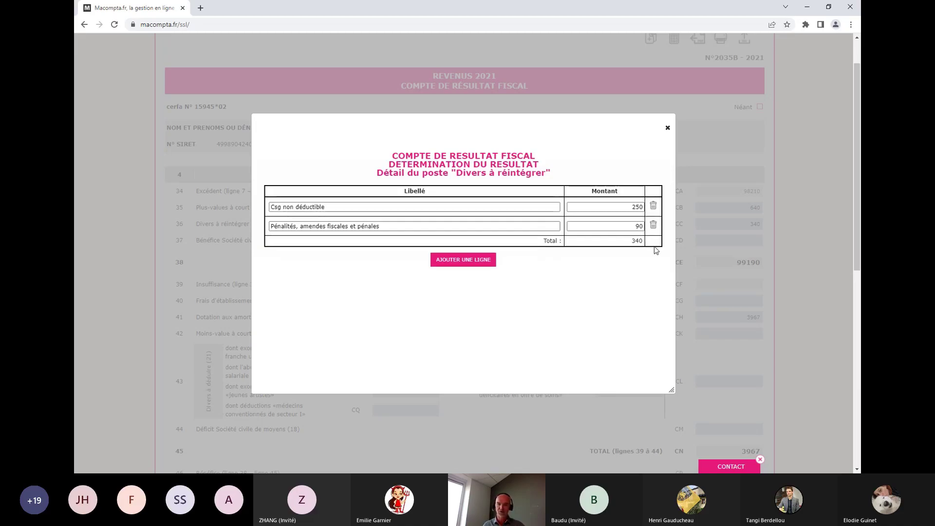
pyautogui.click(668, 127)
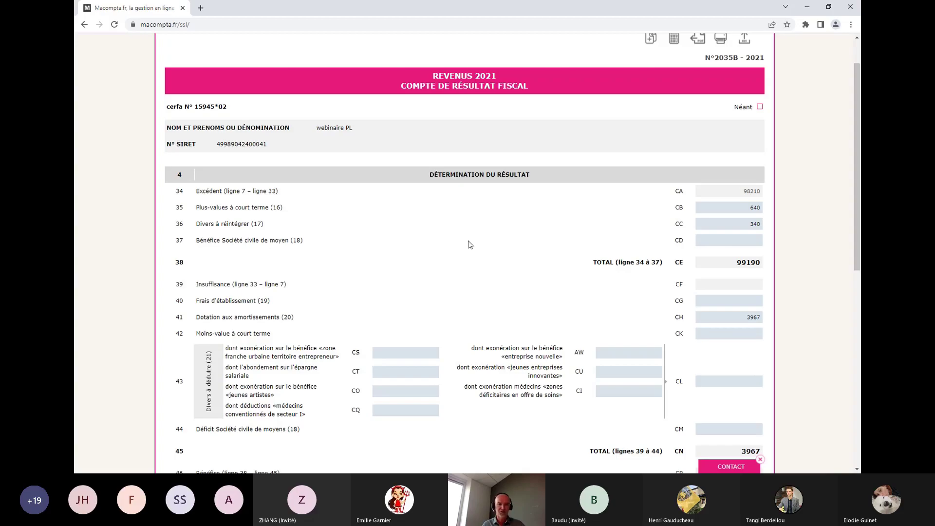
# Review the depreciation, deductions and profit lines 39 to 47 and the VAT section of form N2035B
pyautogui.scroll(-2, 716, 244)
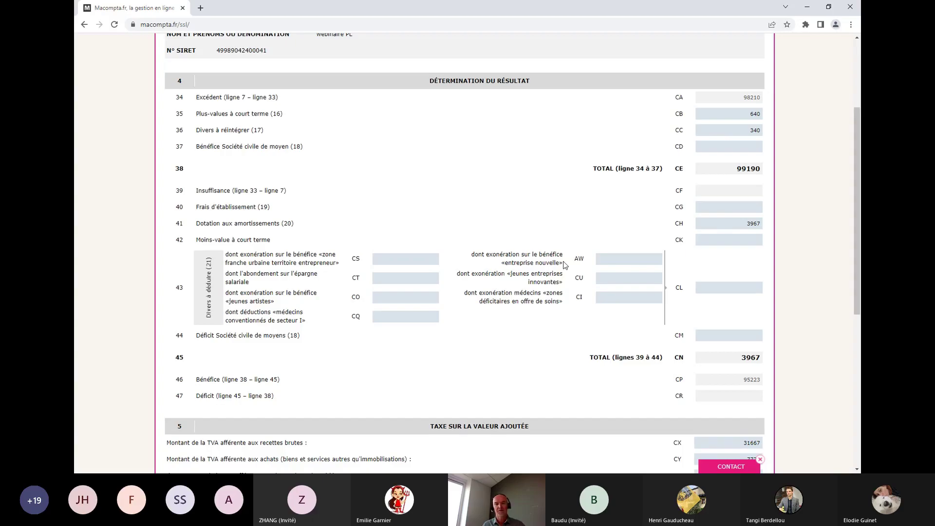
pyautogui.scroll(3, 403, 311)
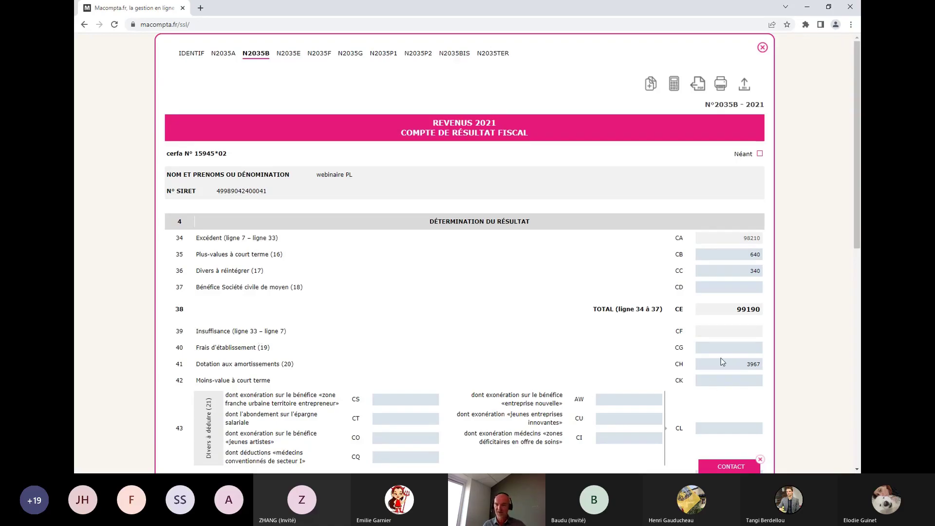
pyautogui.scroll(-2, 559, 338)
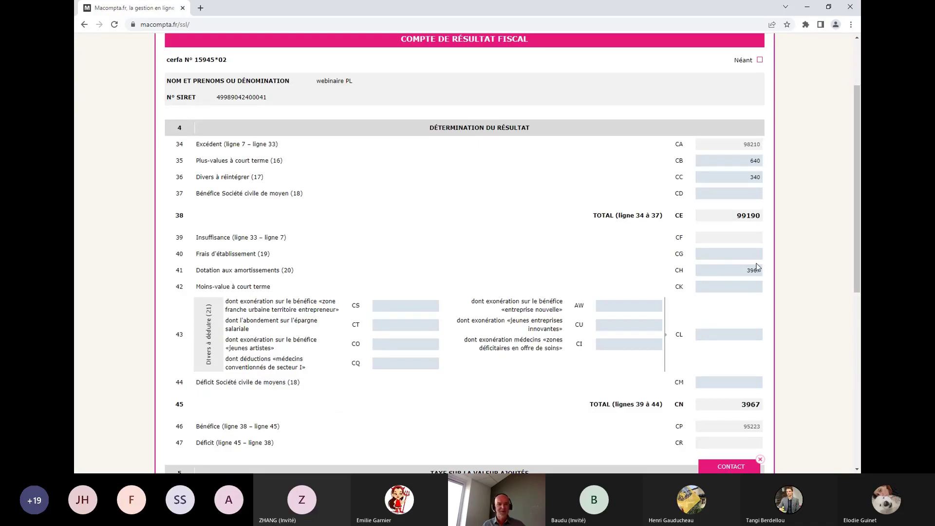
pyautogui.scroll(-2, 760, 270)
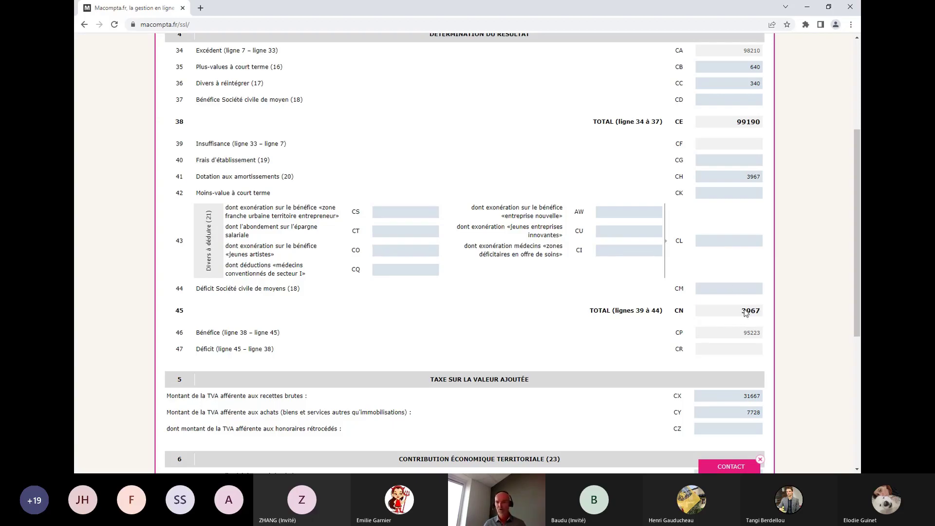
pyautogui.scroll(-1, 729, 311)
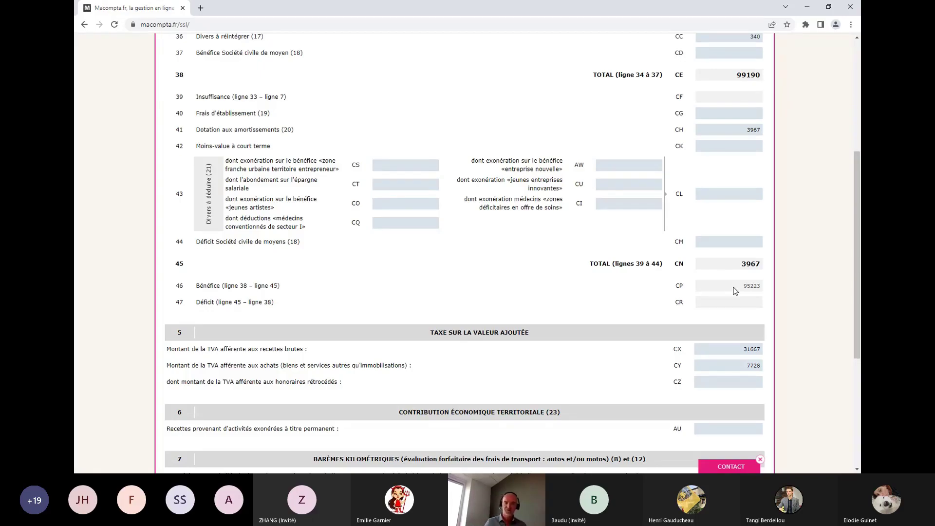
pyautogui.scroll(5, 735, 291)
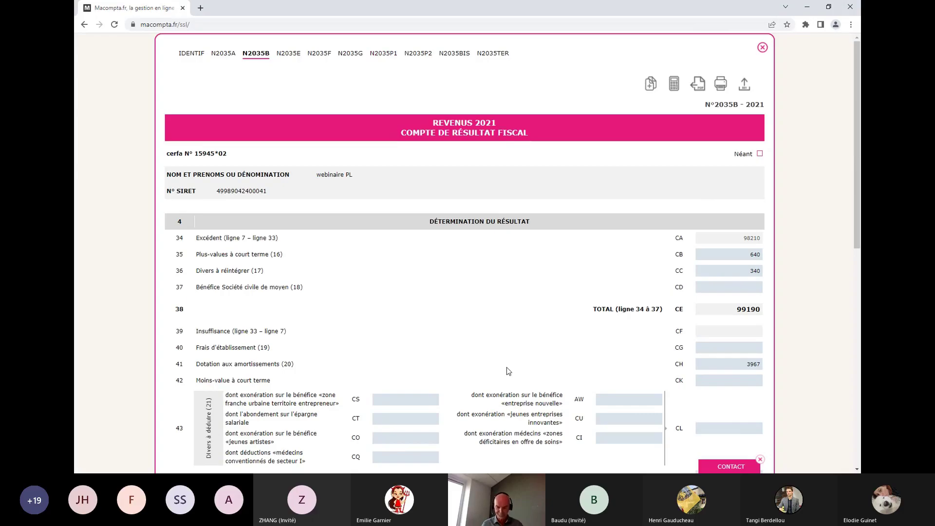
# Add a vehicle to the Barèmes kilométriques section of form N2035B: model clio 3, type T (véhicule de tourisme), puissance fiscale 6
pyautogui.scroll(-6, 507, 372)
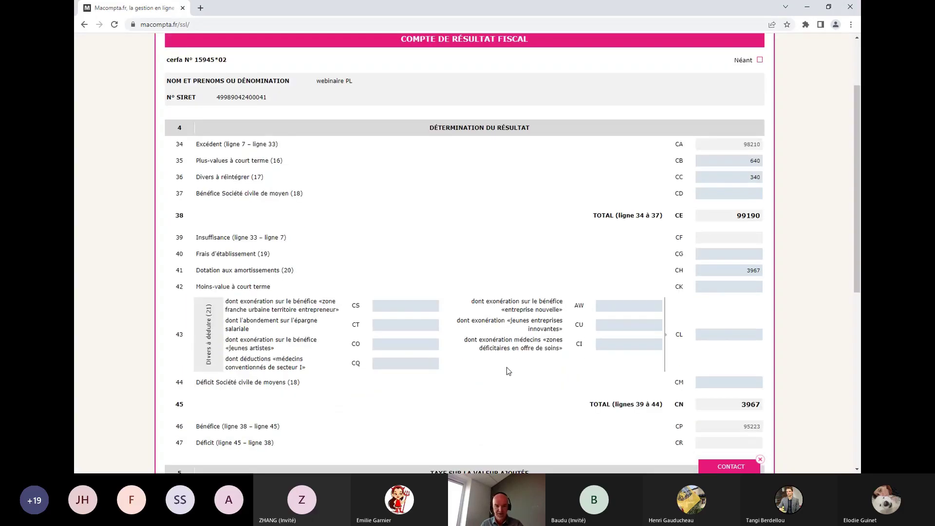
pyautogui.scroll(-1, 507, 371)
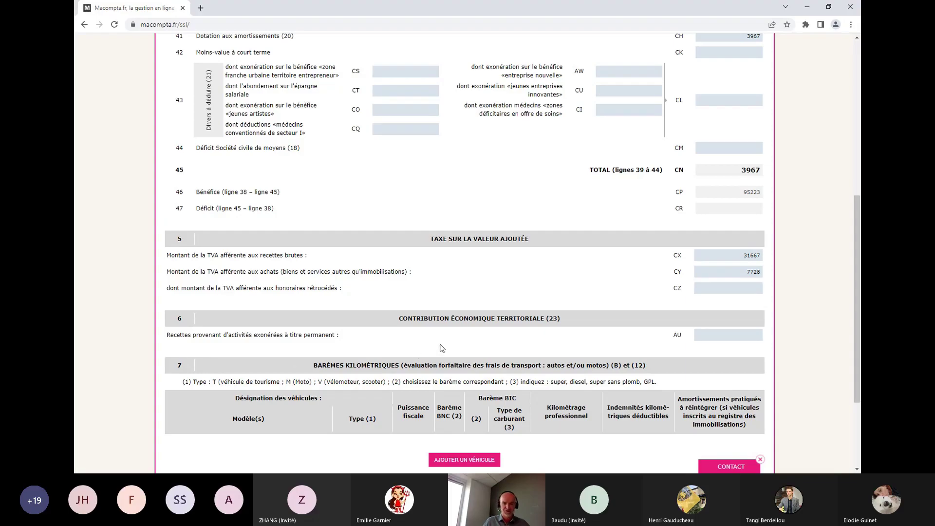
pyautogui.scroll(-3, 584, 326)
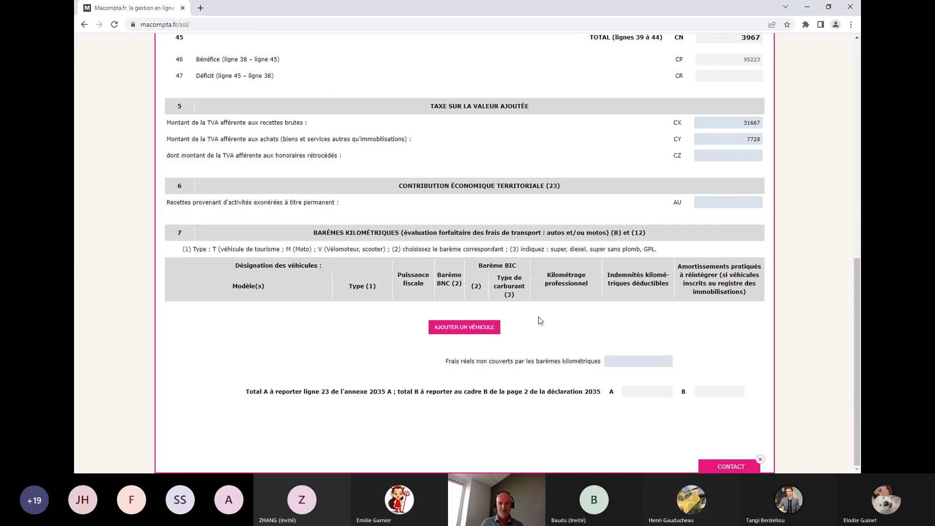
pyautogui.click(475, 327)
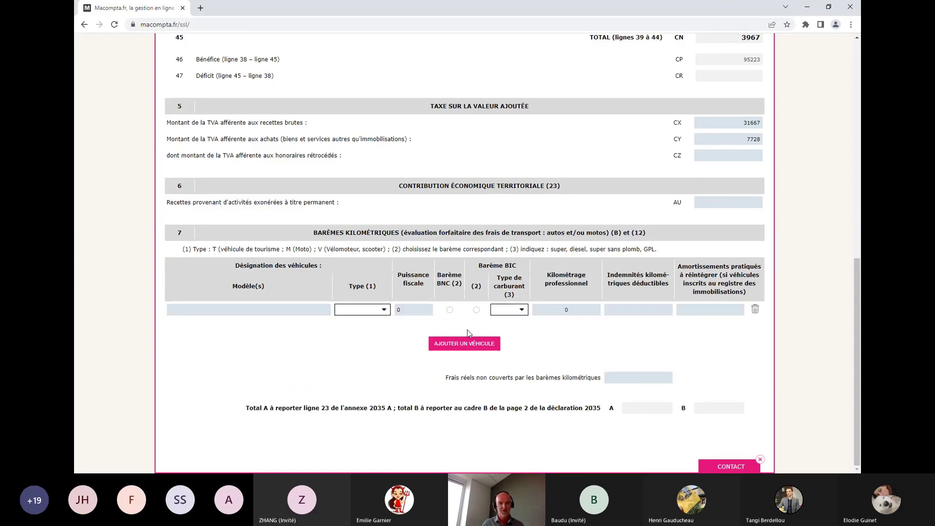
pyautogui.click(229, 311)
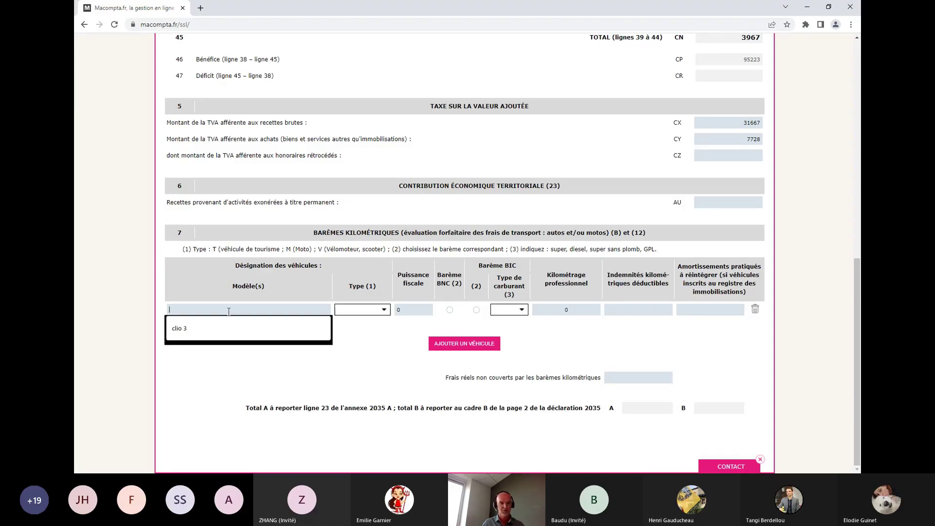
pyautogui.click(206, 326)
pyautogui.click(369, 312)
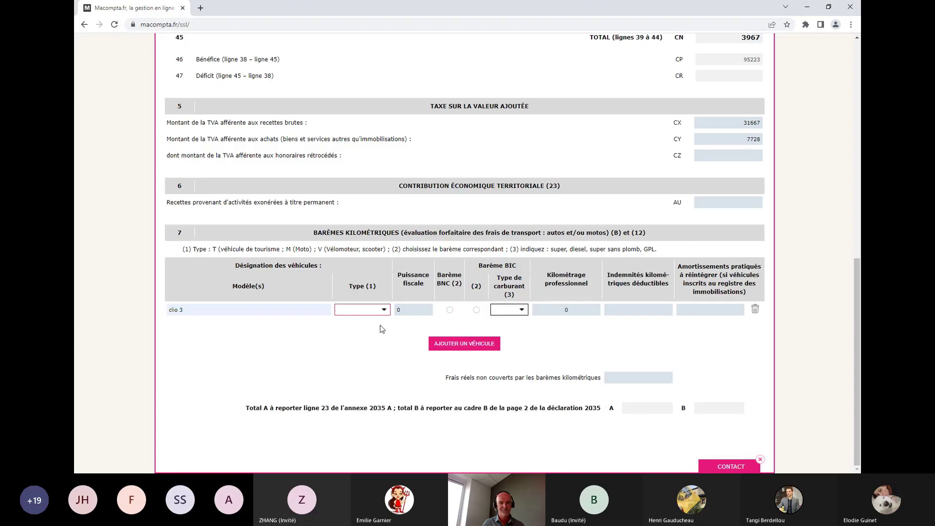
pyautogui.click(380, 326)
pyautogui.write('6')
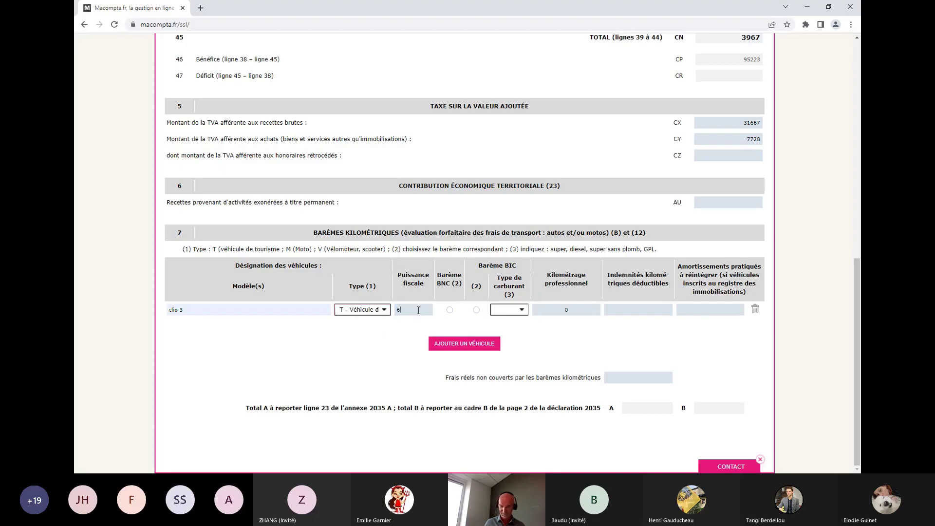
# Apply the Barème BNC to the clio 3, with a professional mileage of 2500 and deductible mileage allowances of 3000
pyautogui.click(450, 311)
pyautogui.doubleClick(581, 309)
pyautogui.write('2500')
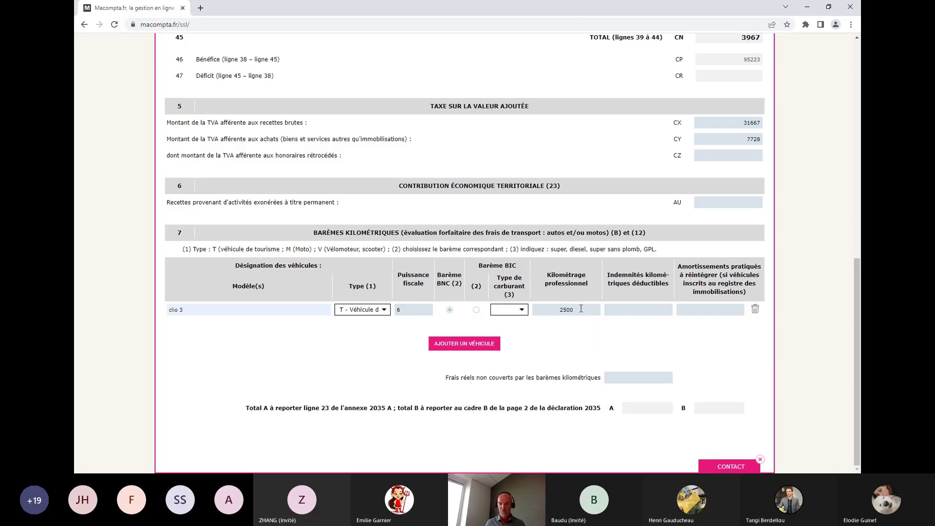
pyautogui.press('Tab')
pyautogui.write('3000')
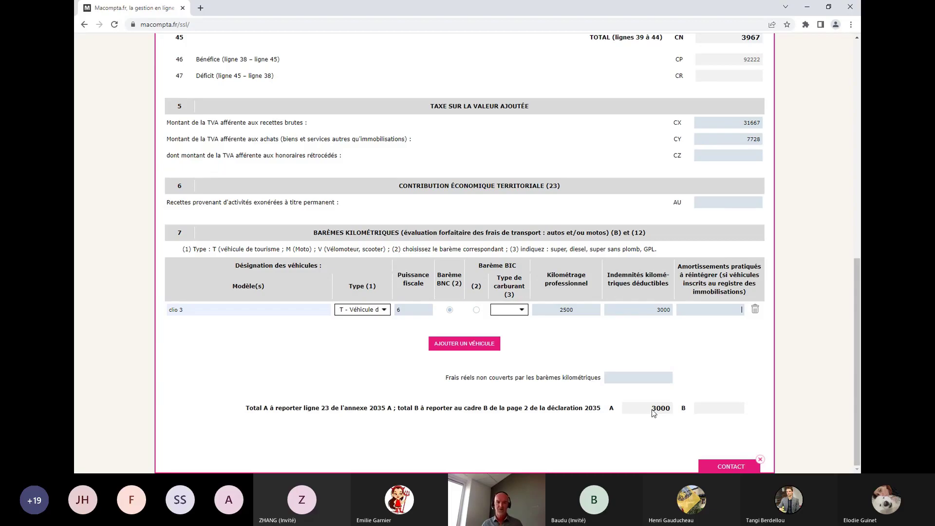
# Open form N2035A and check the Frais de véhicules amount and the évaluation forfaitaire box on line 23
pyautogui.scroll(10, 654, 413)
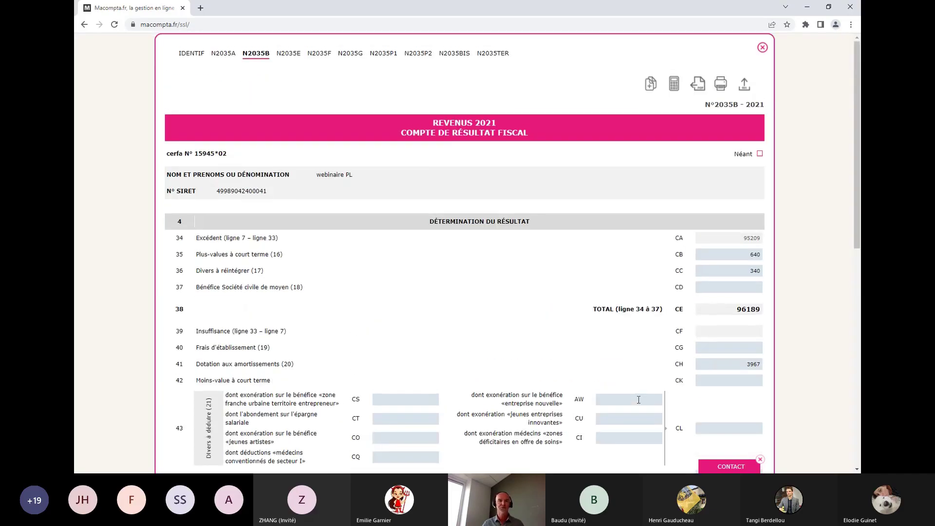
pyautogui.click(217, 58)
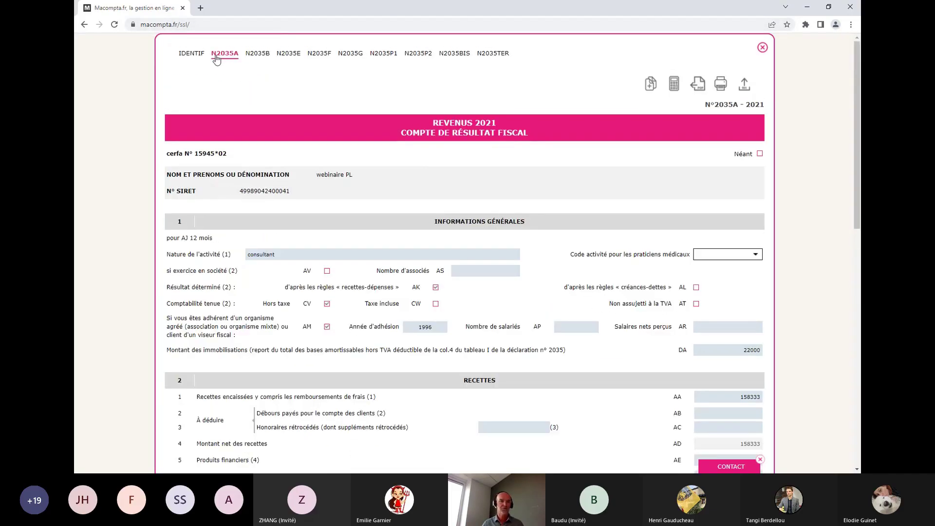
pyautogui.scroll(-5, 400, 230)
pyautogui.scroll(-5, 398, 226)
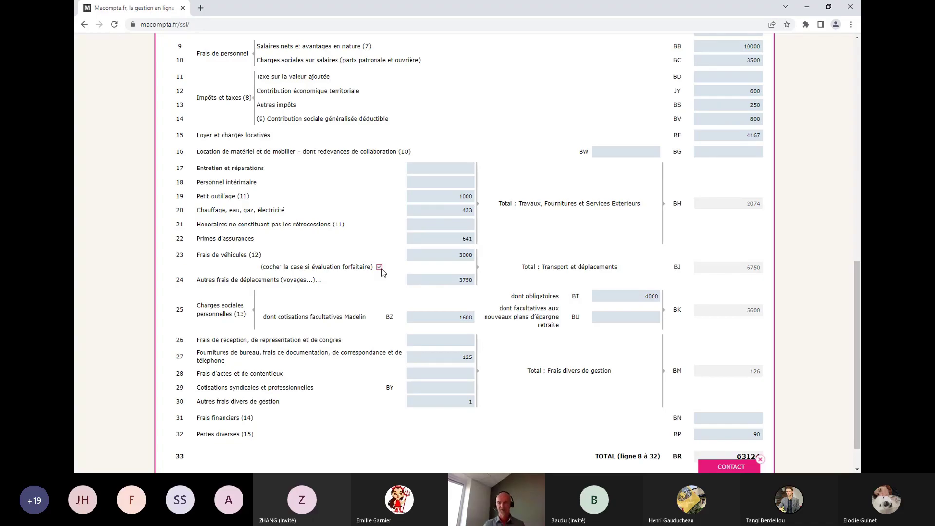
pyautogui.scroll(10, 409, 141)
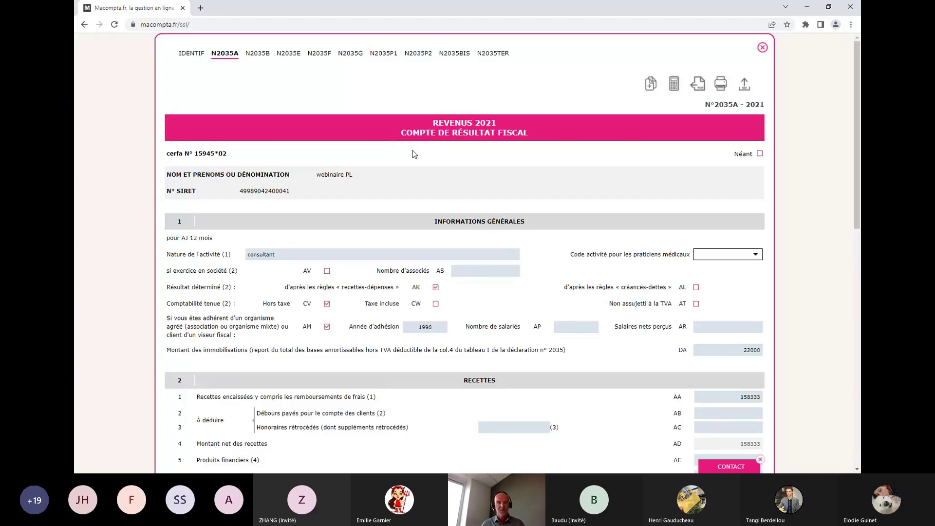
# Return to form N2035B and review the mileage section and the Détermination du résultat lines
pyautogui.scroll(-20, 560, 146)
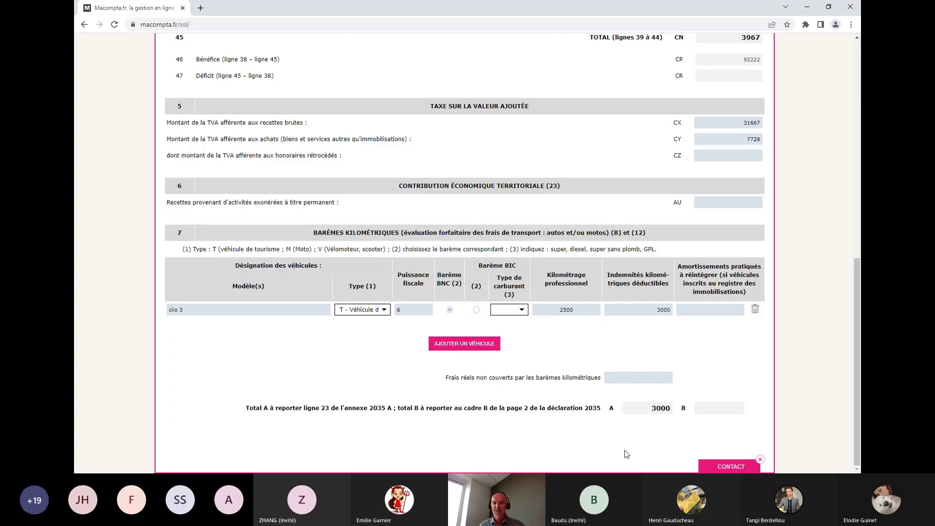
pyautogui.scroll(10, 627, 454)
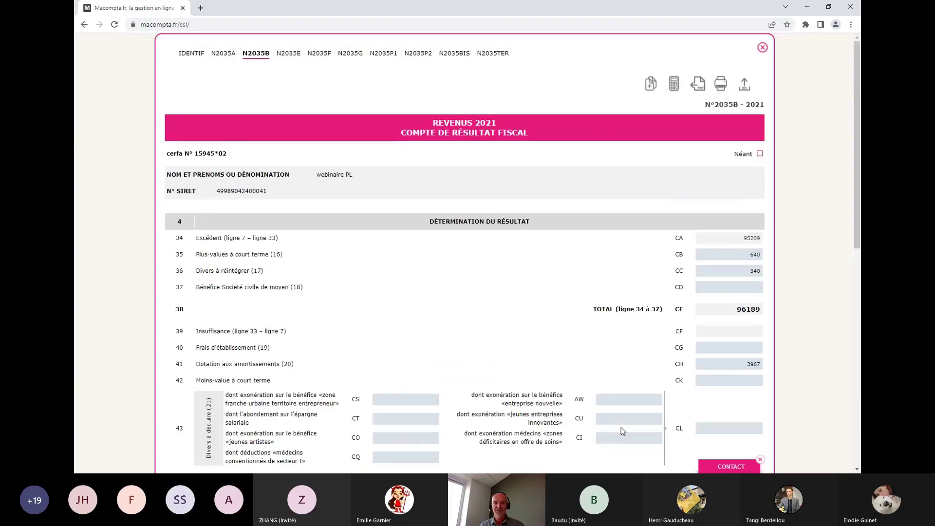
pyautogui.scroll(-8, 627, 336)
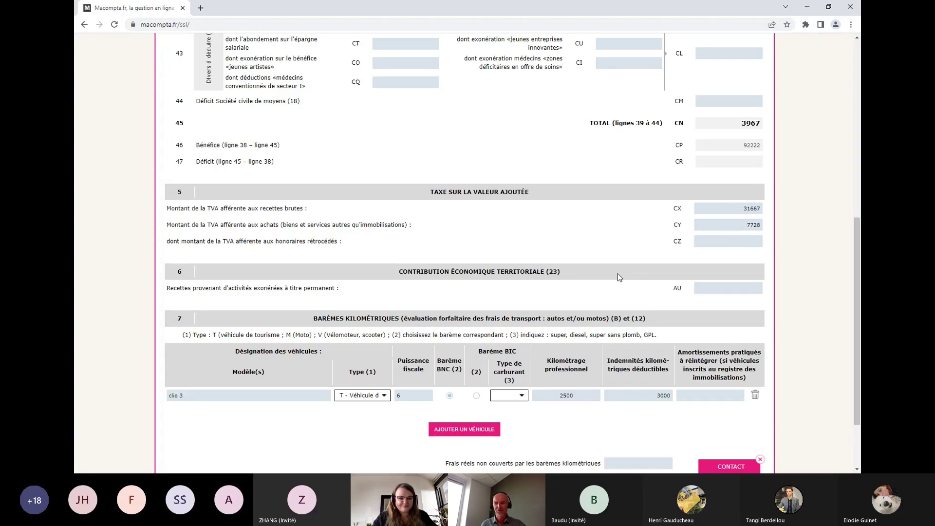
pyautogui.scroll(8, 589, 276)
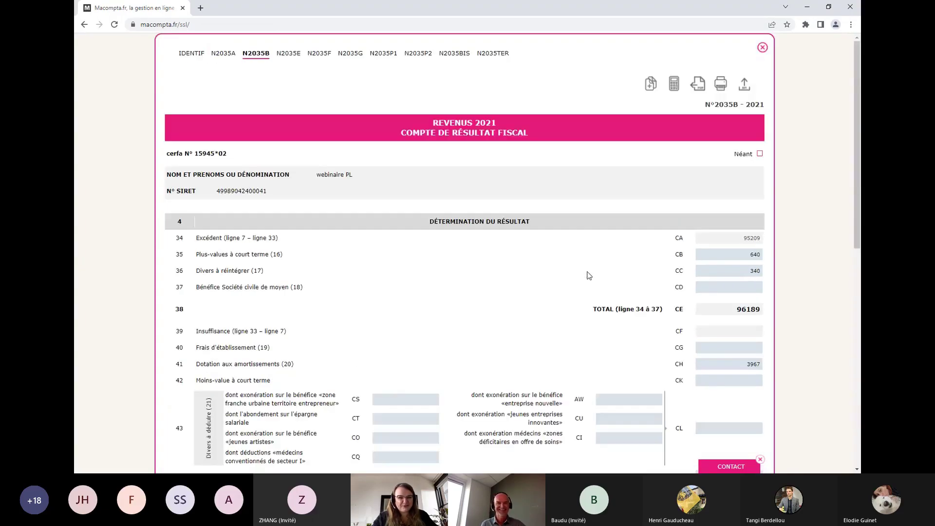
pyautogui.scroll(-1, 589, 276)
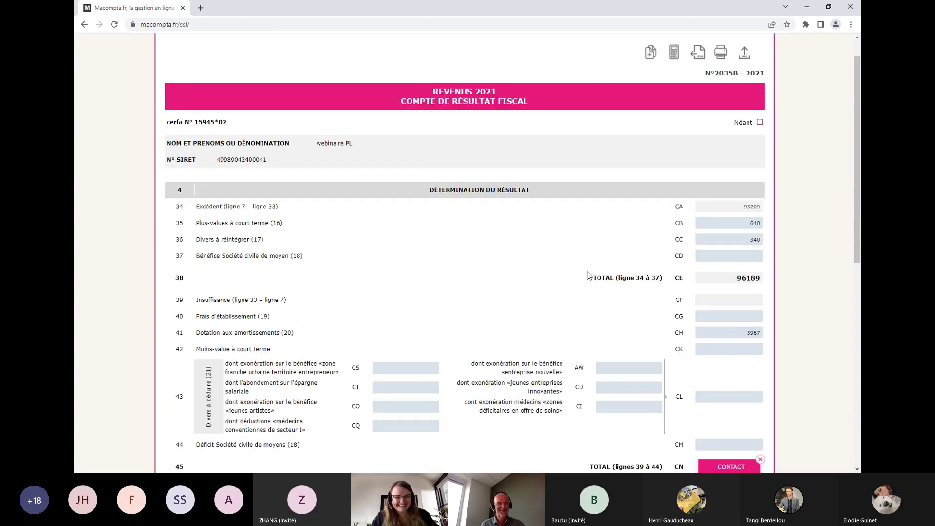
pyautogui.scroll(1, 589, 276)
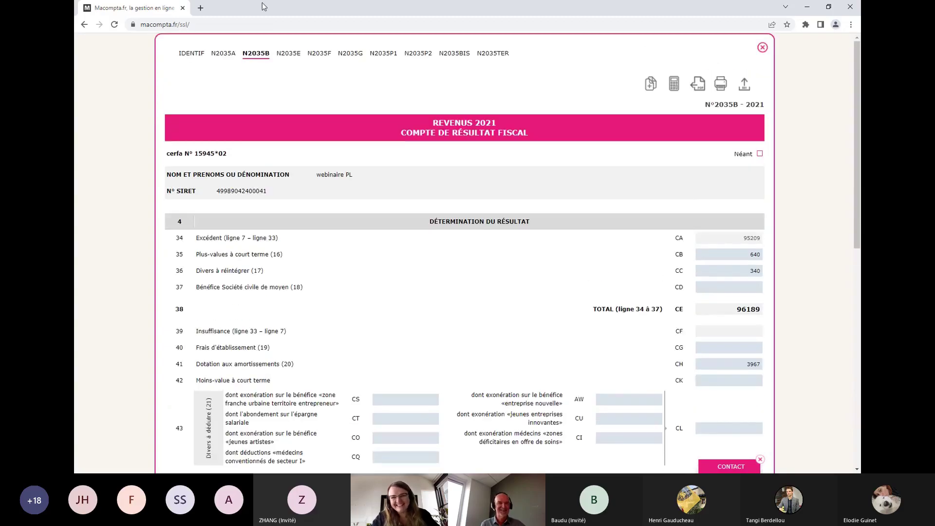
# Open form N2035E and examine its turnover threshold notice and the Recettes and Dépenses sections
pyautogui.click(291, 55)
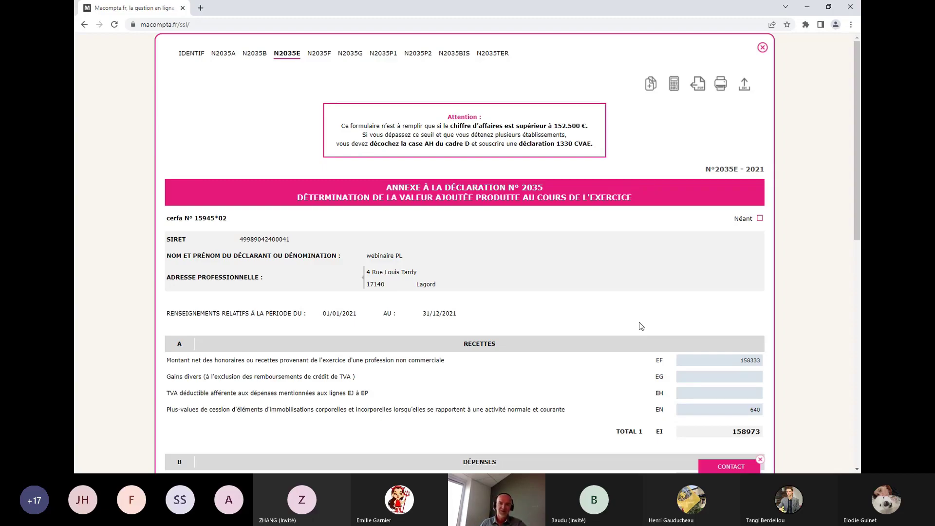
pyautogui.scroll(-1, 641, 327)
pyautogui.scroll(-2, 612, 313)
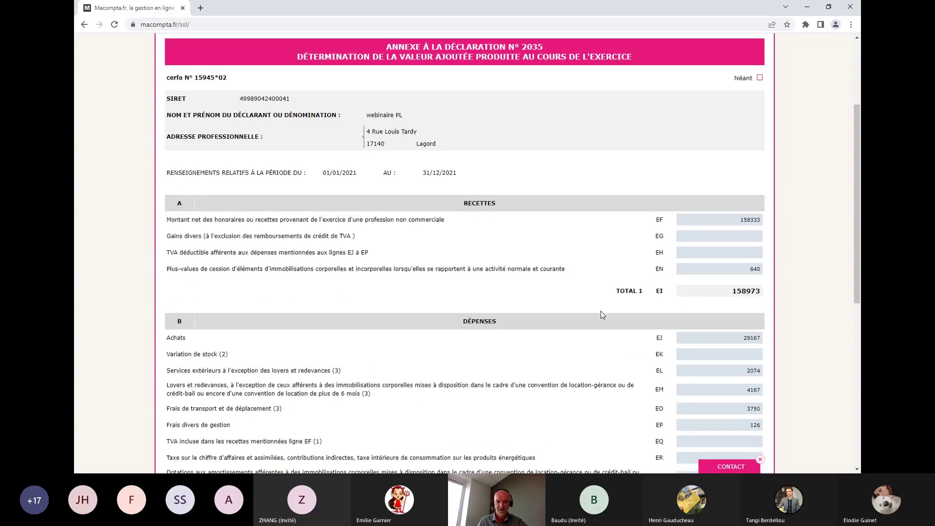
pyautogui.scroll(-3, 596, 316)
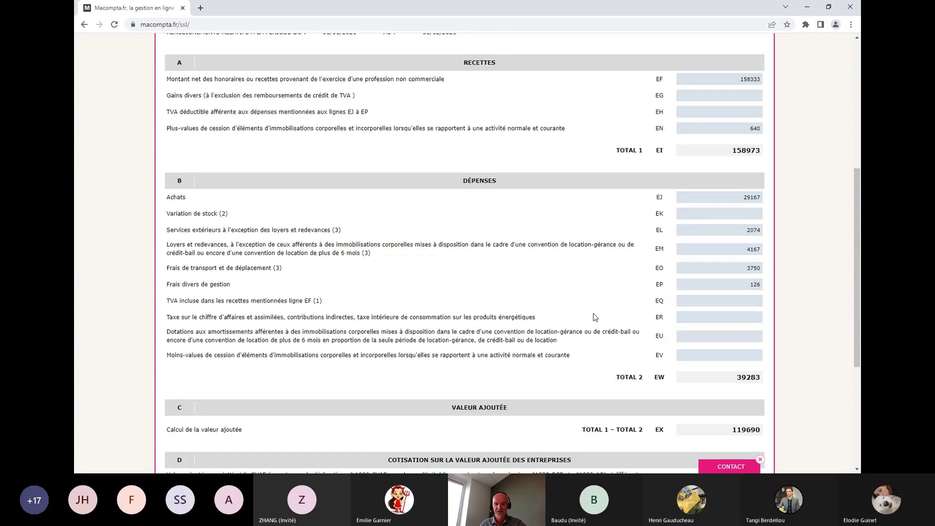
pyautogui.scroll(5, 593, 316)
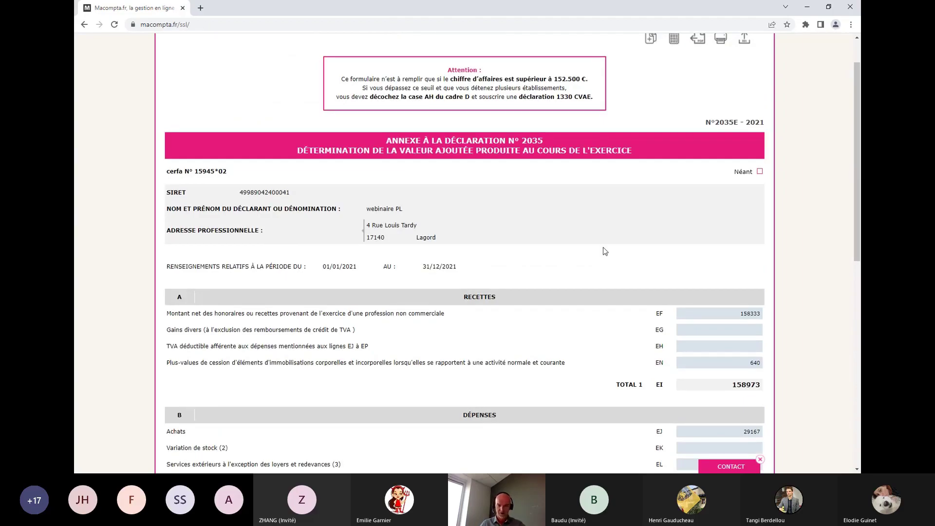
pyautogui.scroll(-3, 603, 247)
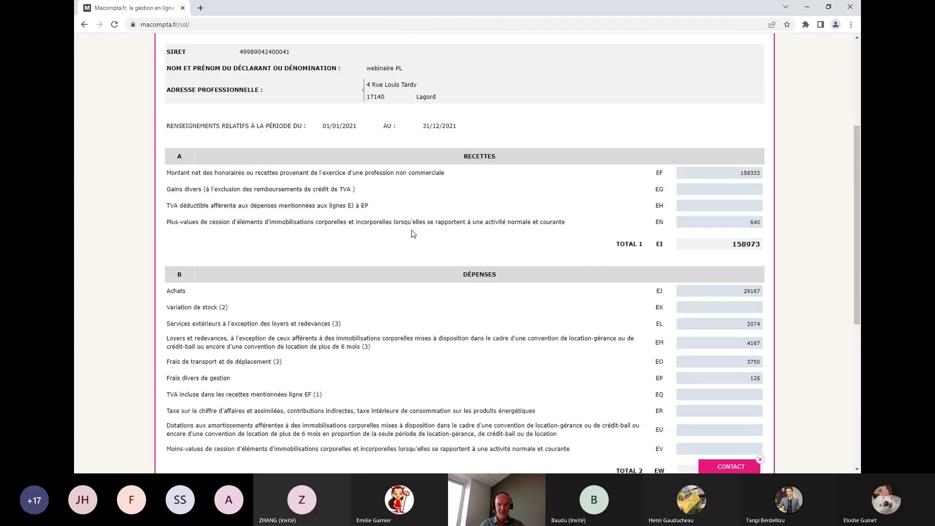
pyautogui.scroll(-3, 411, 234)
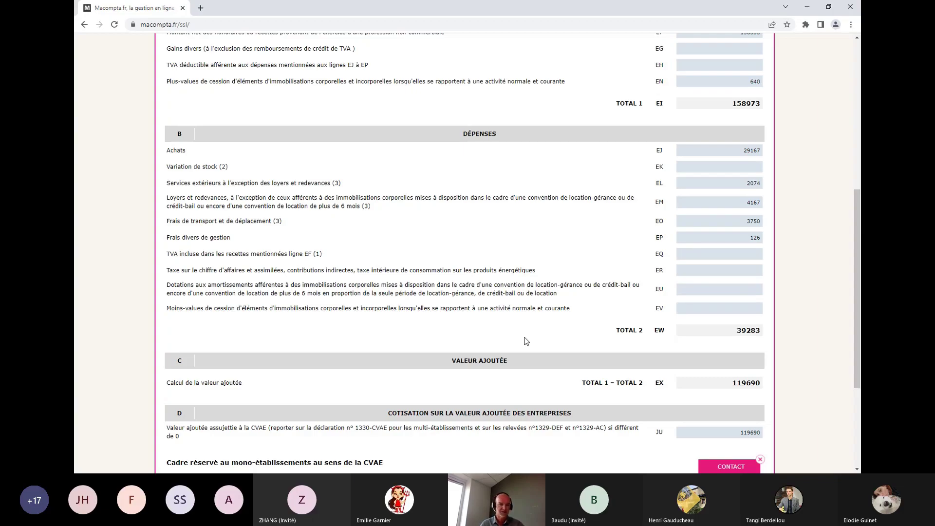
pyautogui.scroll(3, 529, 304)
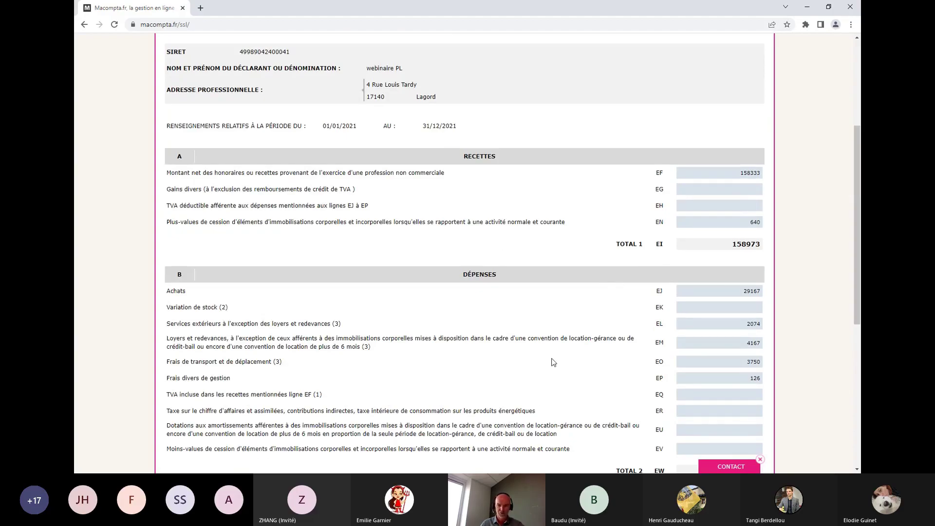
pyautogui.scroll(-2, 554, 361)
pyautogui.scroll(1, 554, 361)
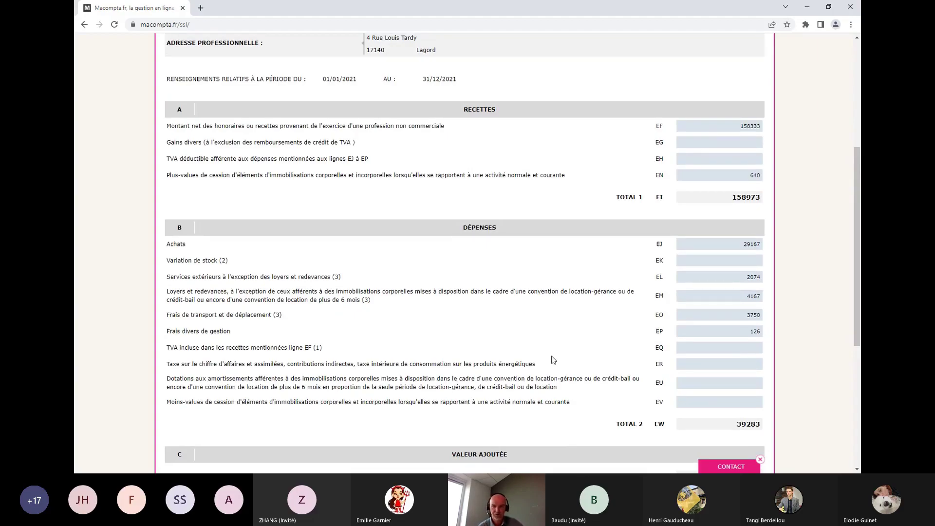
# Review the Valeur ajoutée and CVAE sections of form N2035E, including the Effectifs au sens de la CVAE field (BK)
pyautogui.scroll(-5, 572, 342)
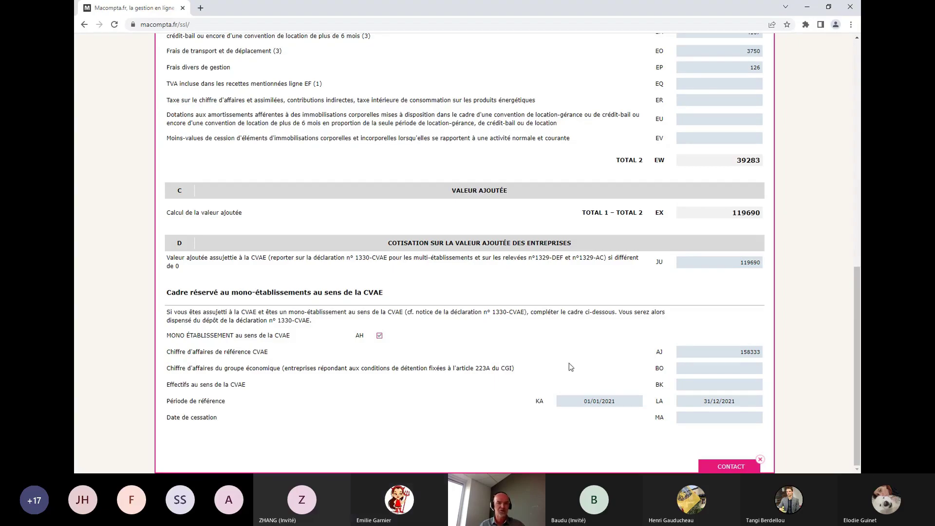
pyautogui.scroll(7, 569, 363)
pyautogui.scroll(4, 571, 367)
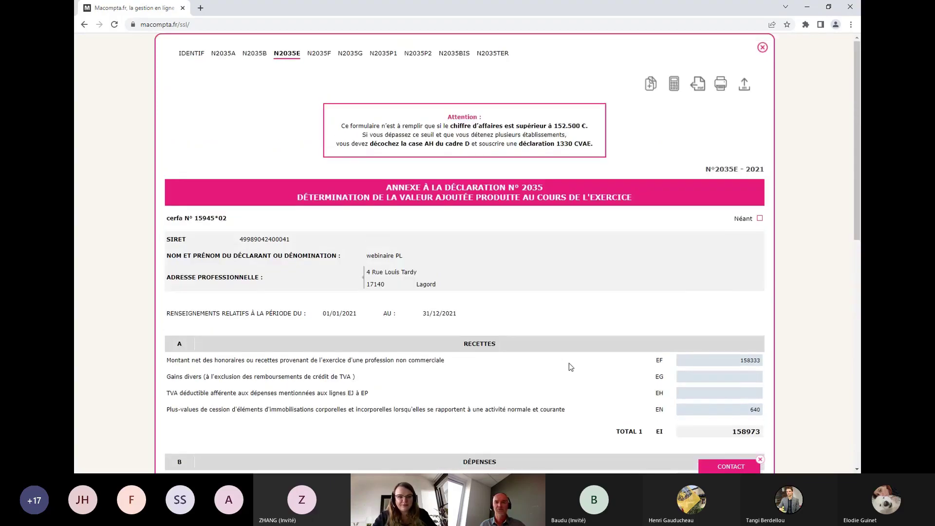
pyautogui.scroll(-10, 569, 363)
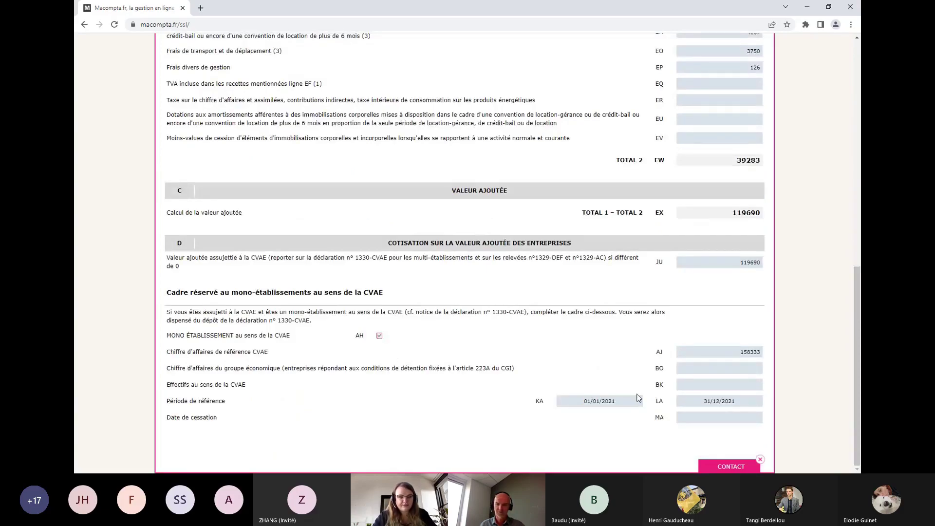
pyautogui.click(695, 387)
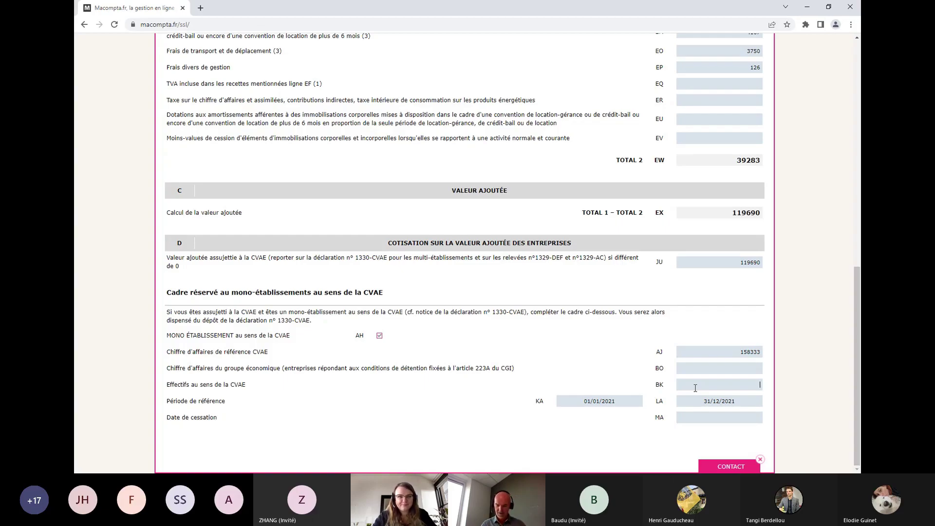
pyautogui.scroll(10, 645, 354)
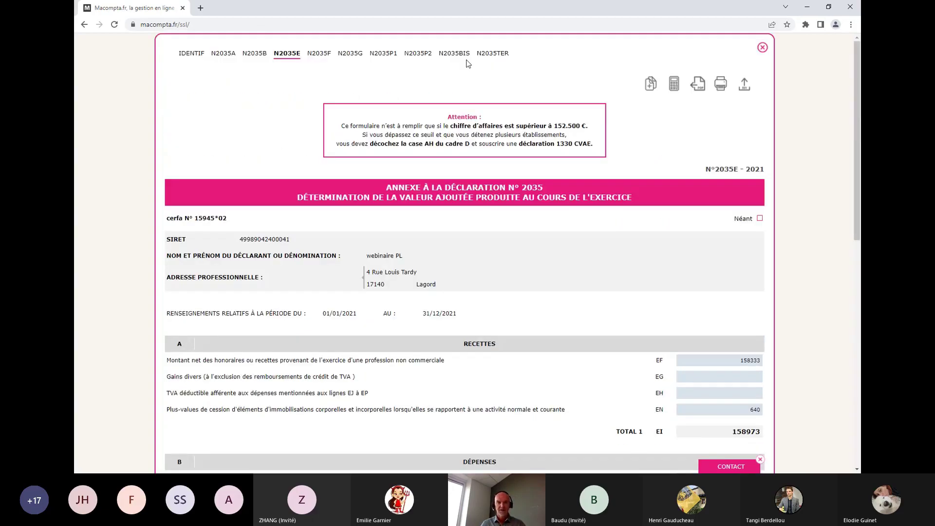
# Open form N2035F and add a blank shareholder entry under Capital détenu par les personnes physiques
pyautogui.click(314, 56)
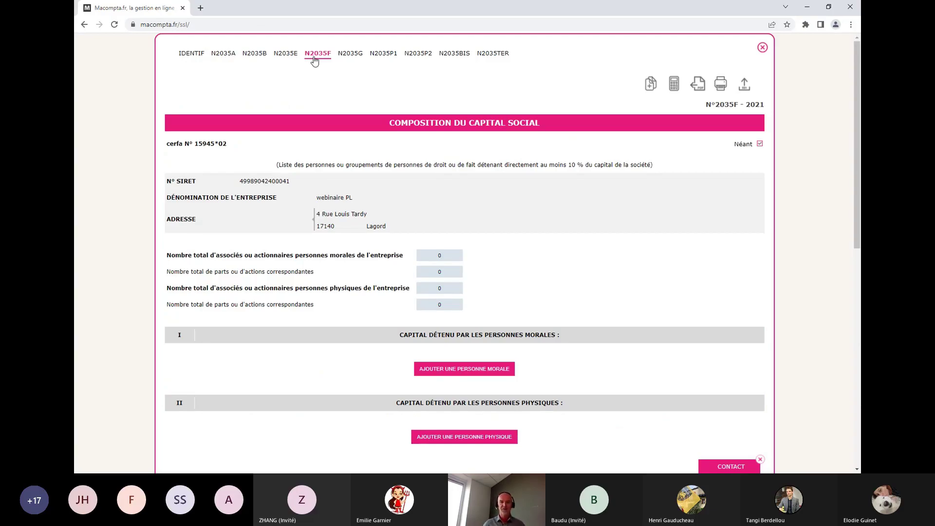
pyautogui.scroll(-4, 443, 249)
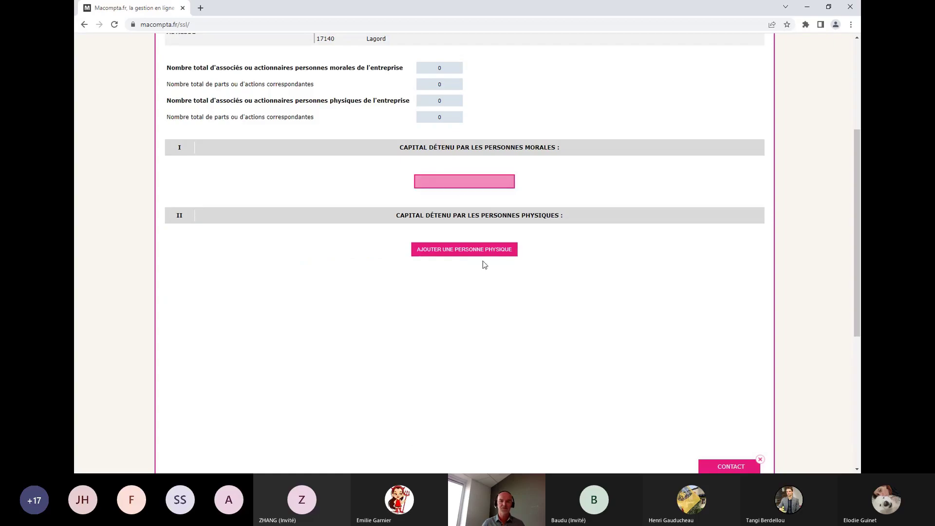
pyautogui.click(474, 251)
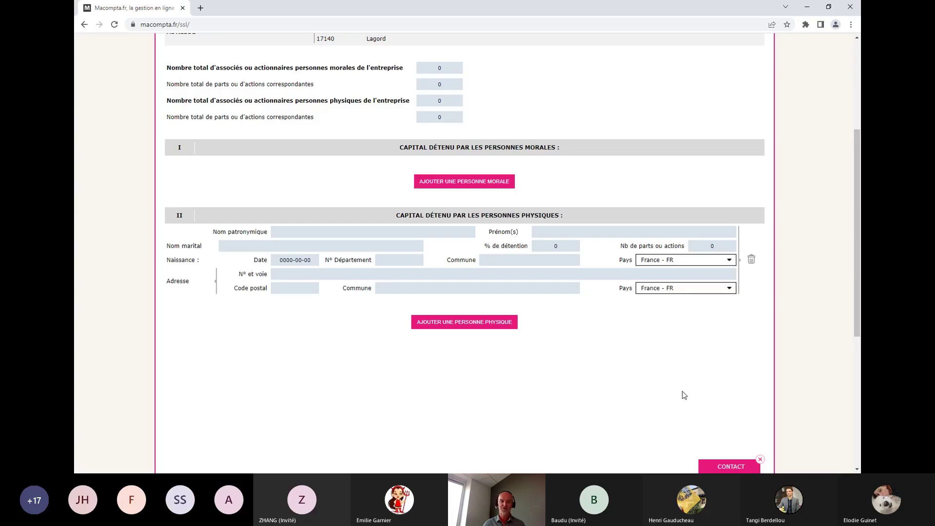
# Open form N2035G and add a blank subsidiary entry under Filiales et participations
pyautogui.scroll(2, 682, 395)
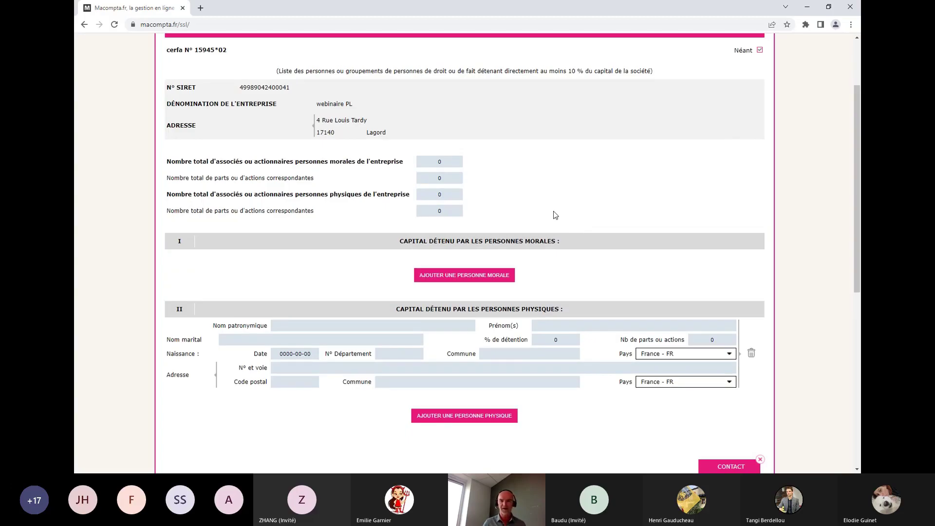
pyautogui.scroll(2, 555, 213)
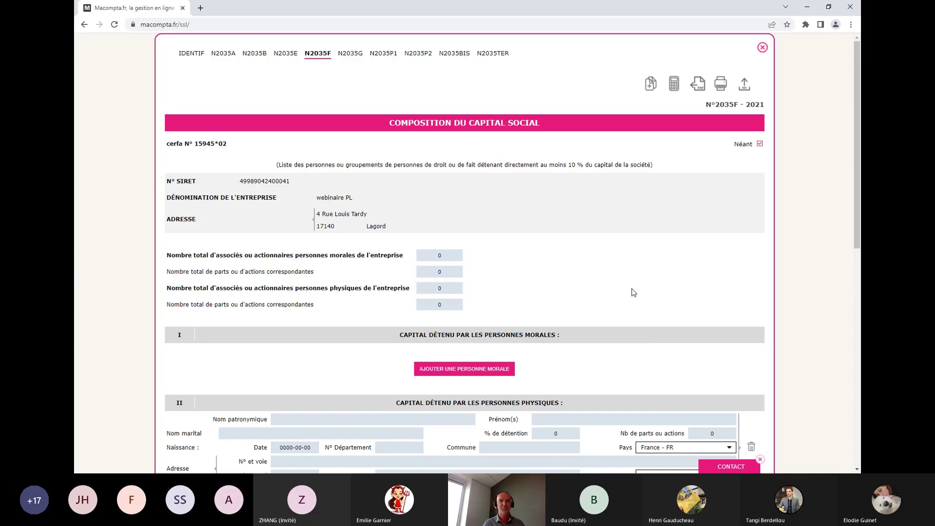
pyautogui.click(349, 58)
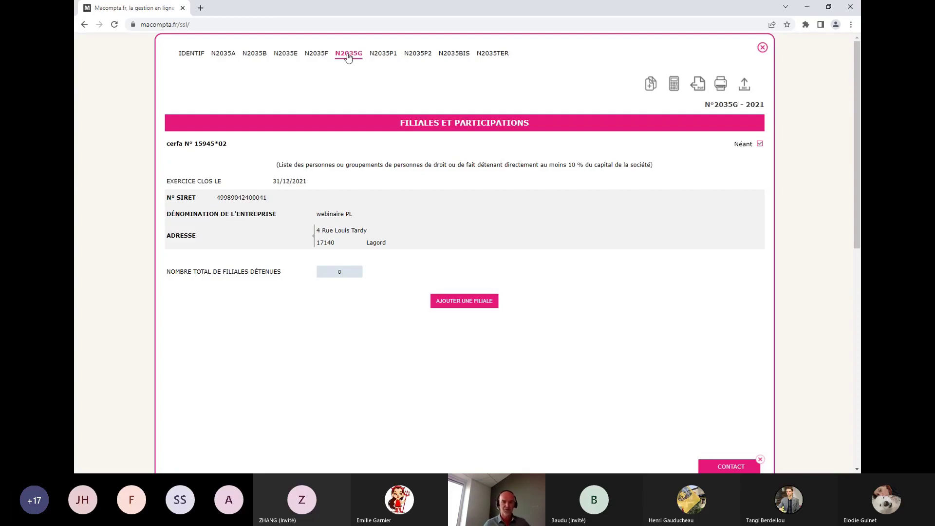
pyautogui.click(477, 306)
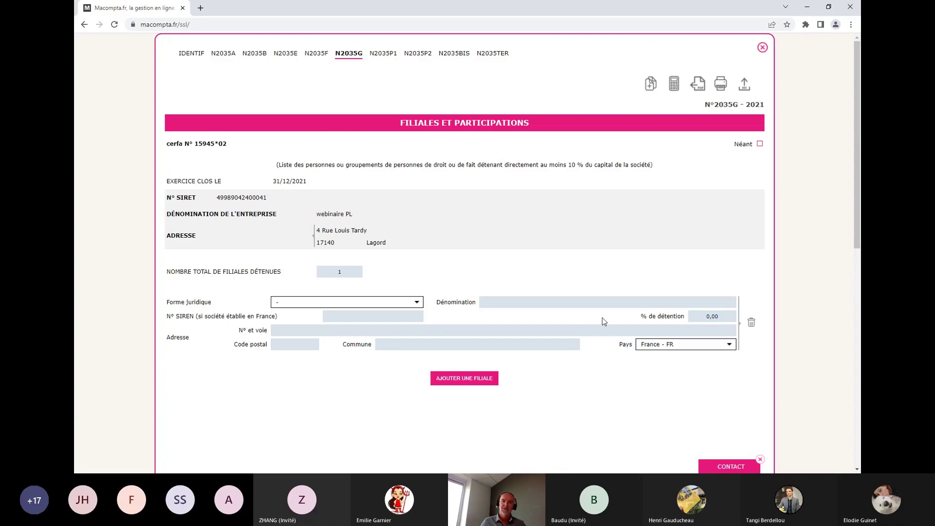
# Open form N2035P1 and review the address, group membership, Résultat fiscal and Plus-value sections
pyautogui.click(382, 57)
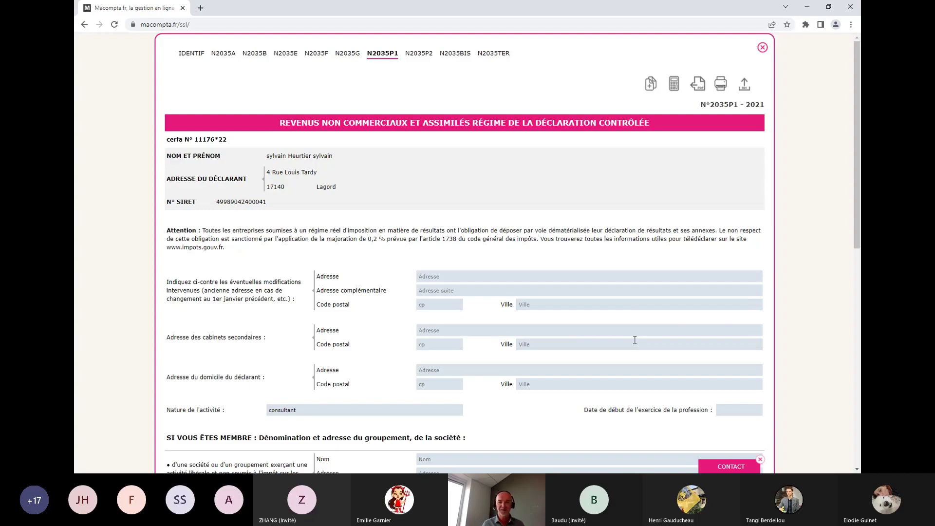
pyautogui.scroll(-1, 633, 340)
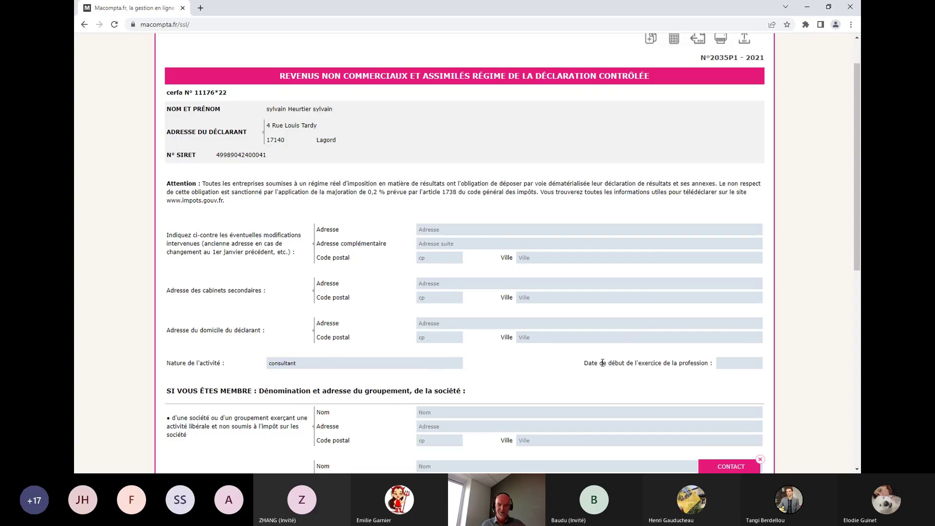
pyautogui.scroll(-2, 727, 352)
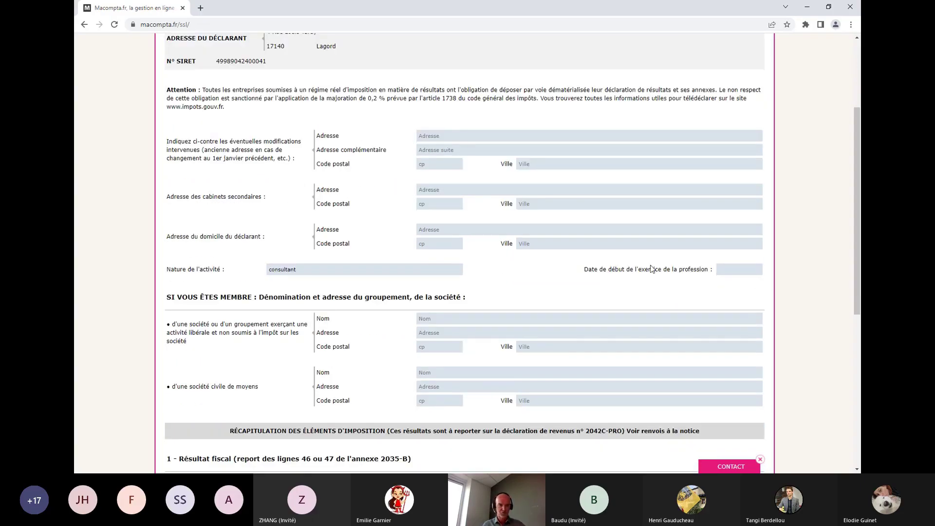
pyautogui.scroll(-2, 584, 269)
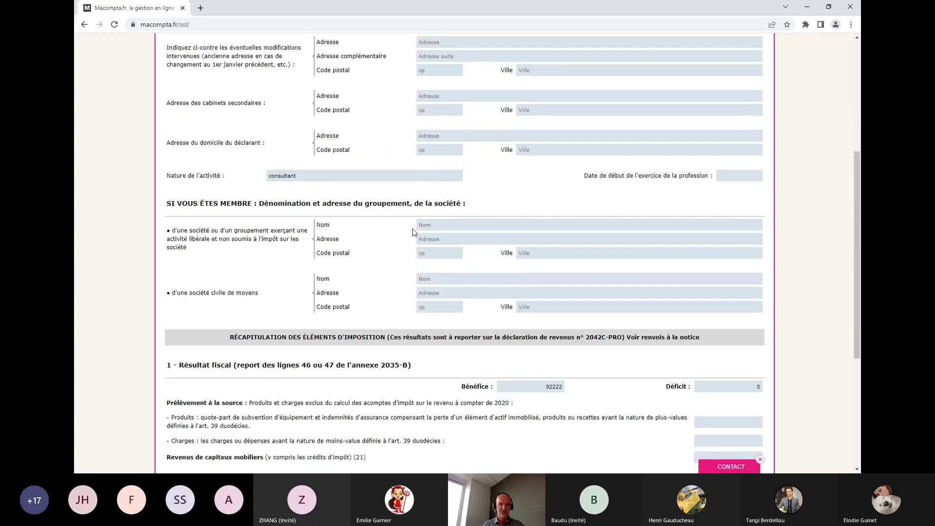
pyautogui.scroll(-1, 503, 283)
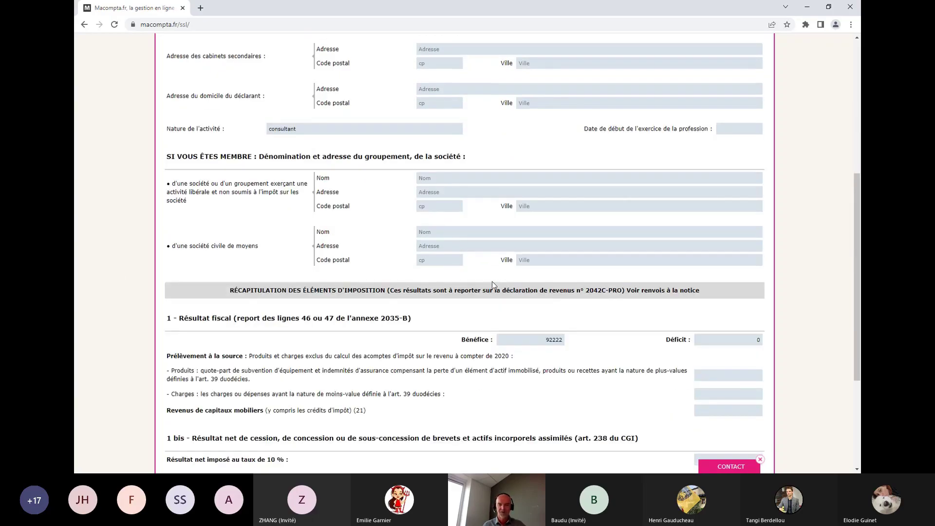
pyautogui.scroll(-3, 497, 285)
pyautogui.scroll(-1, 491, 284)
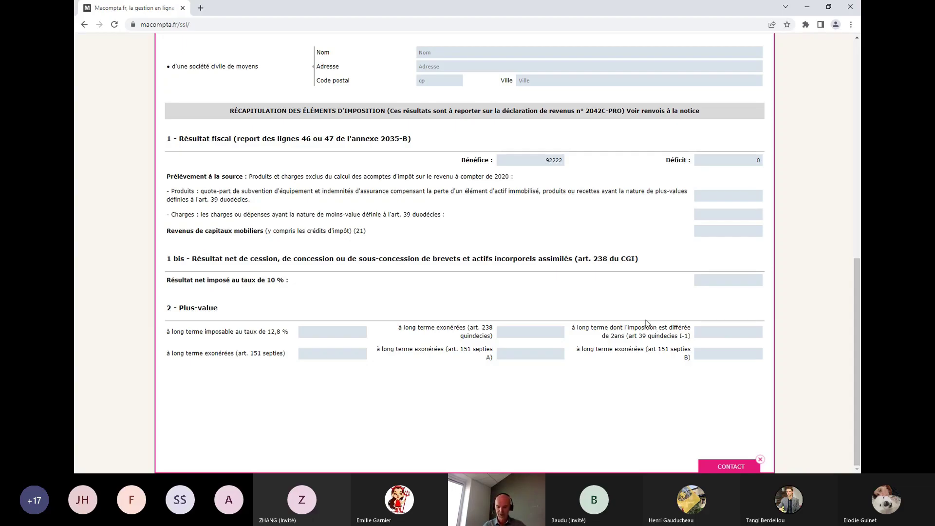
pyautogui.scroll(10, 645, 322)
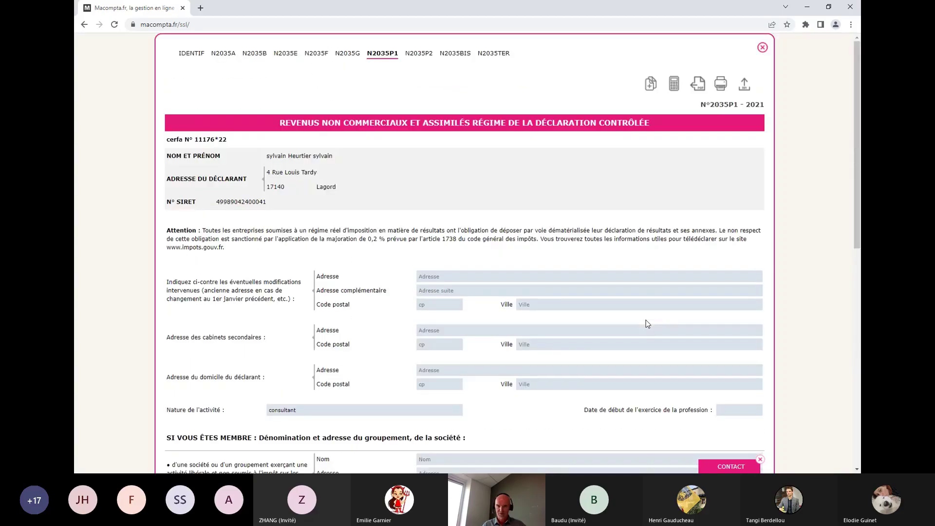
pyautogui.scroll(-4, 646, 322)
pyautogui.scroll(4, 638, 316)
pyautogui.scroll(-5, 550, 328)
pyautogui.scroll(3, 553, 328)
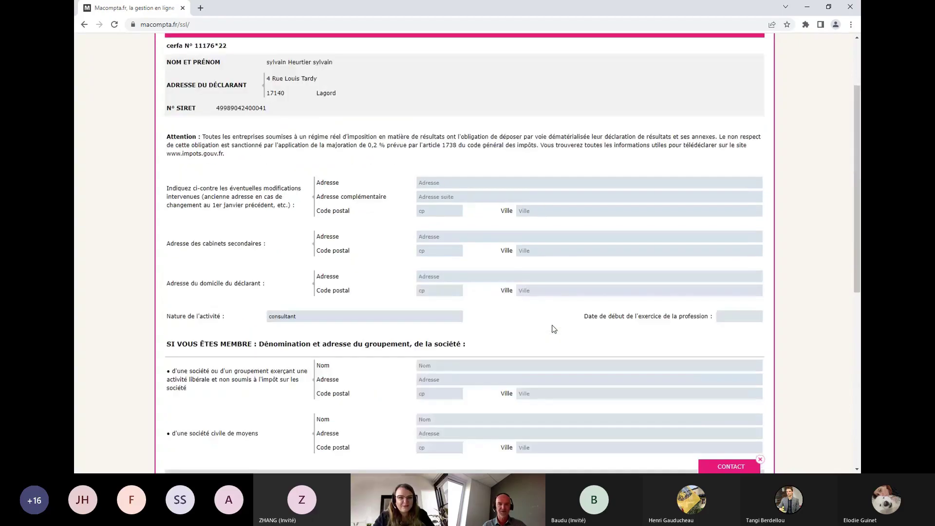
pyautogui.scroll(2, 552, 326)
pyautogui.scroll(-7, 551, 324)
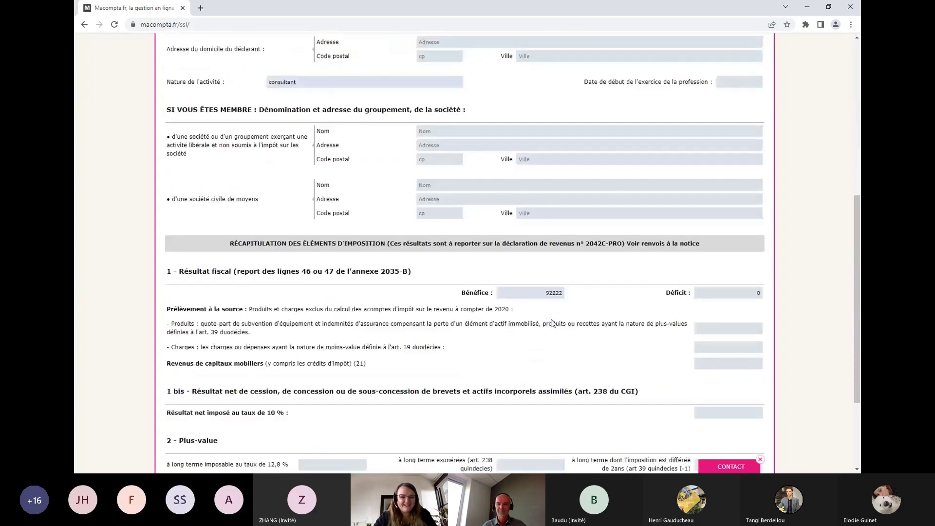
pyautogui.scroll(-1, 553, 323)
# Try to enter only the year 1993 as the Date de début de l'exercice de la profession
pyautogui.scroll(5, 553, 324)
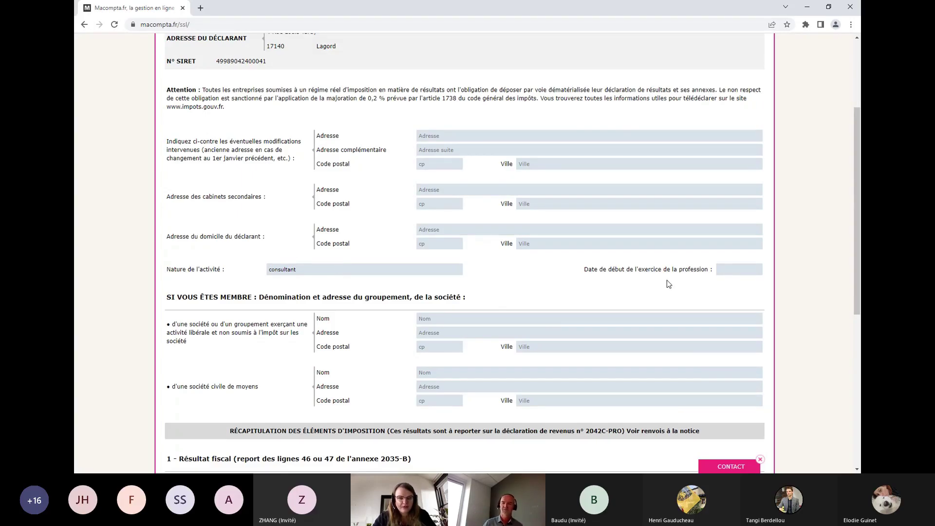
pyautogui.click(739, 271)
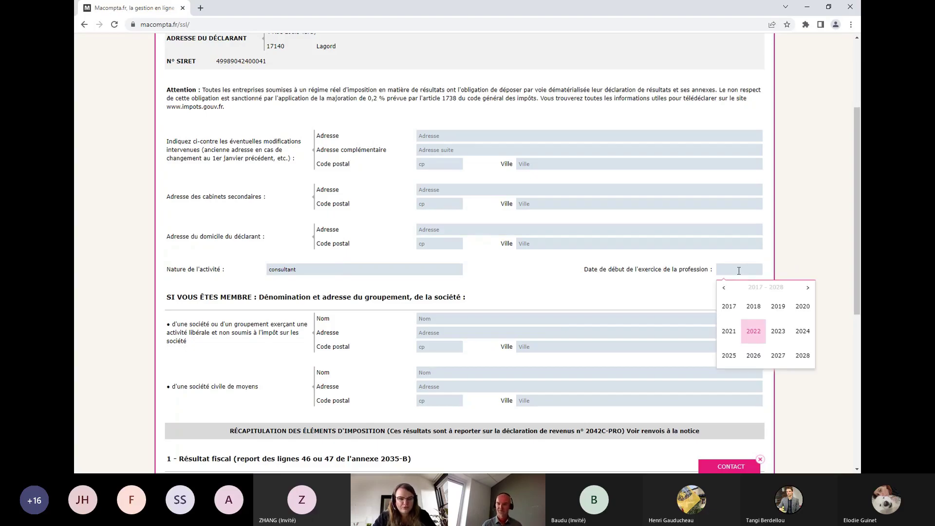
pyautogui.write('1')
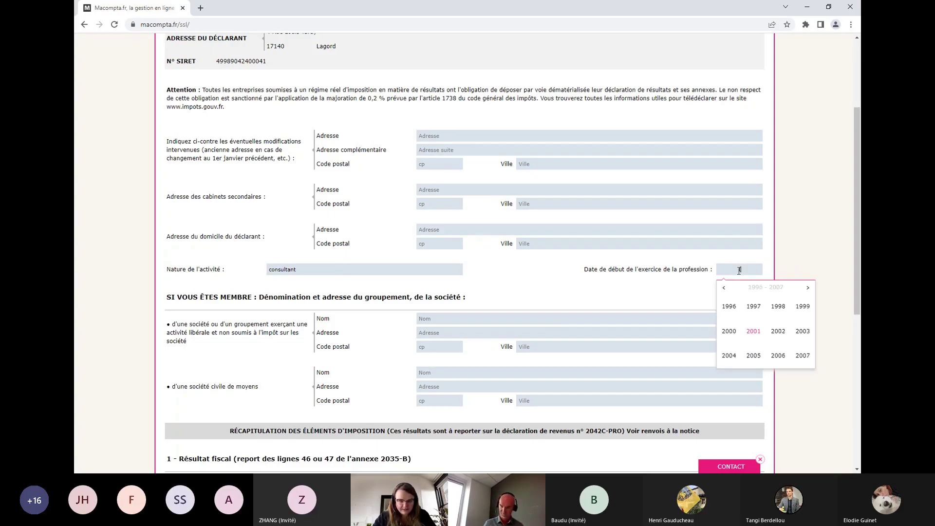
pyautogui.write('1')
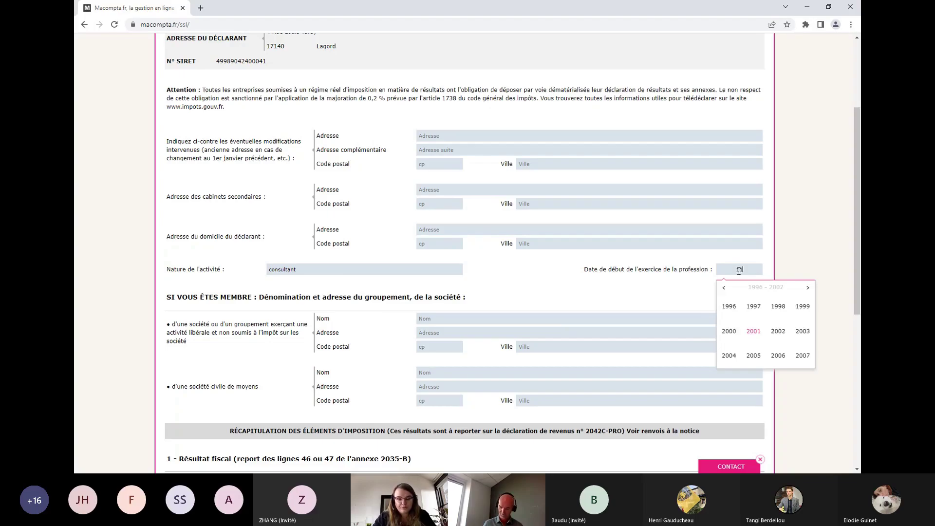
pyautogui.write('993')
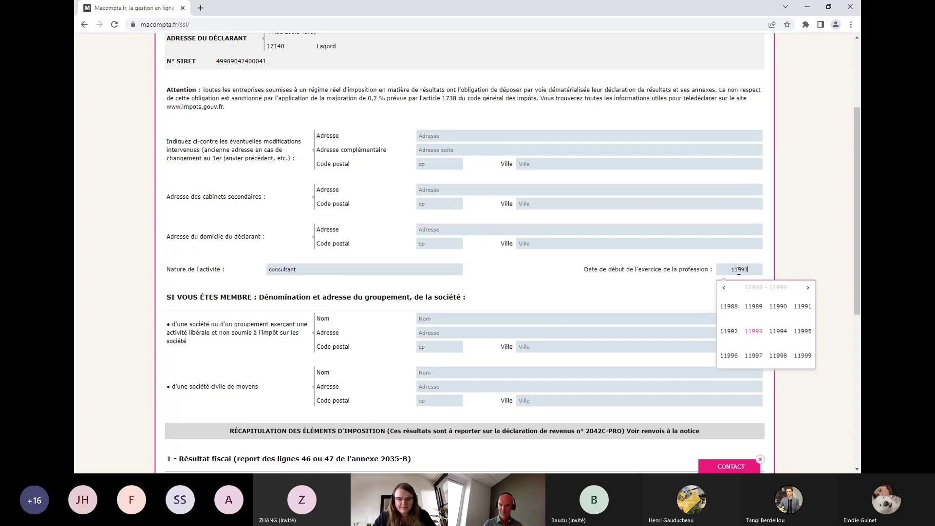
pyautogui.press('BackSpace')
pyautogui.press('BackSpace')
pyautogui.press('BackSpace')
pyautogui.press('BackSpace')
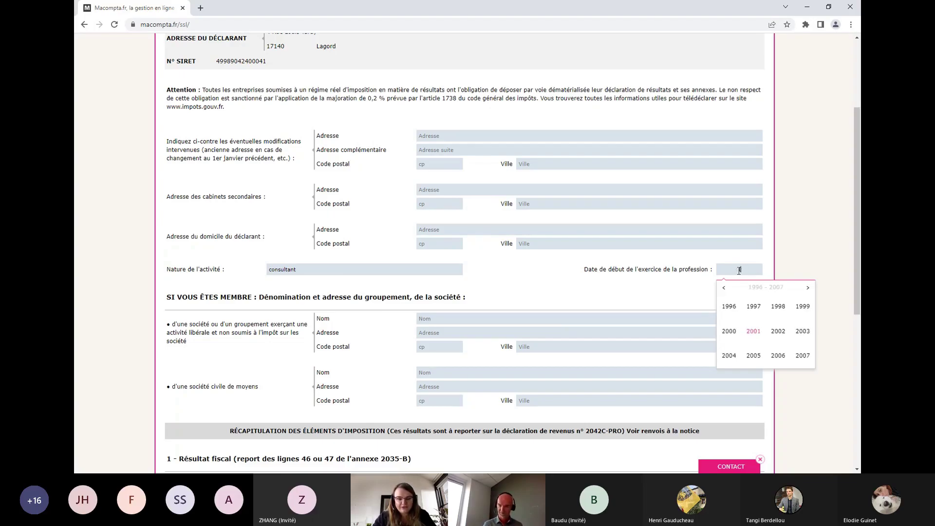
pyautogui.write('993')
pyautogui.press('Return')
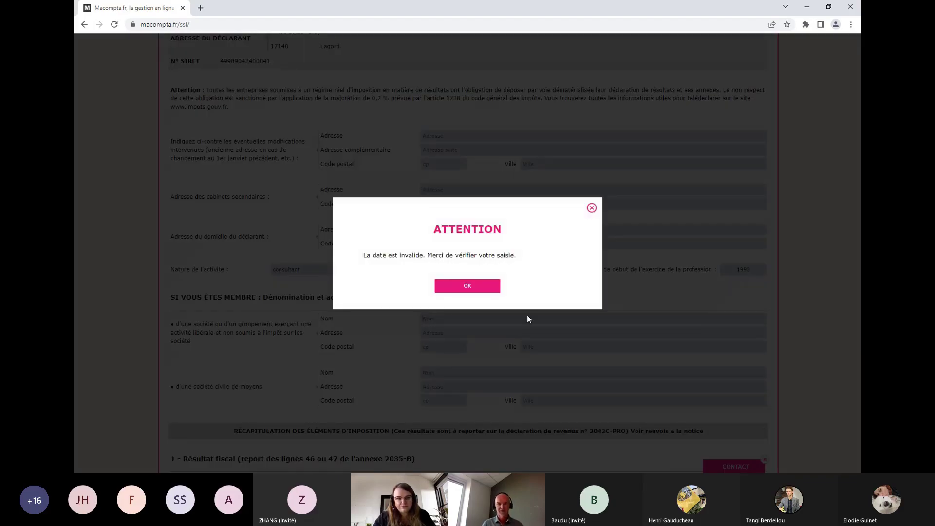
pyautogui.click(481, 292)
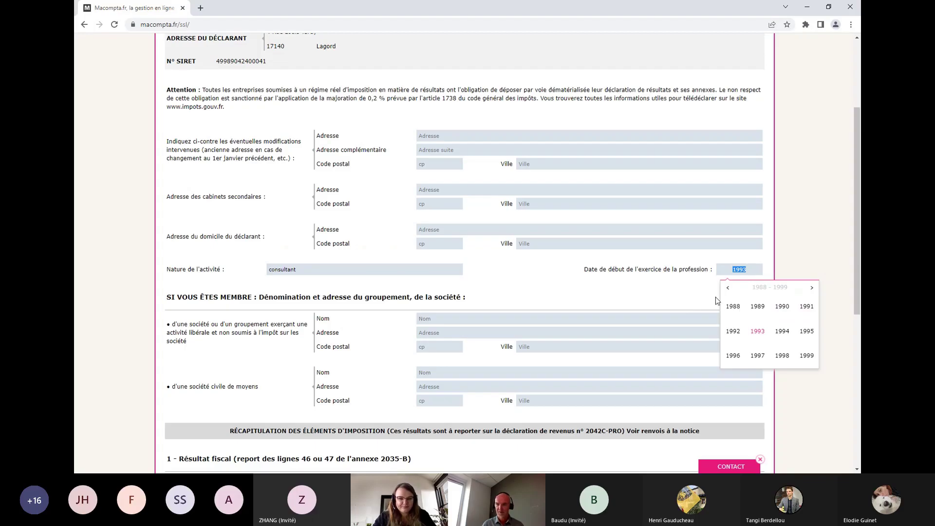
# Set the Date de début de l'exercice de la profession to 02/02/1993
pyautogui.click(755, 331)
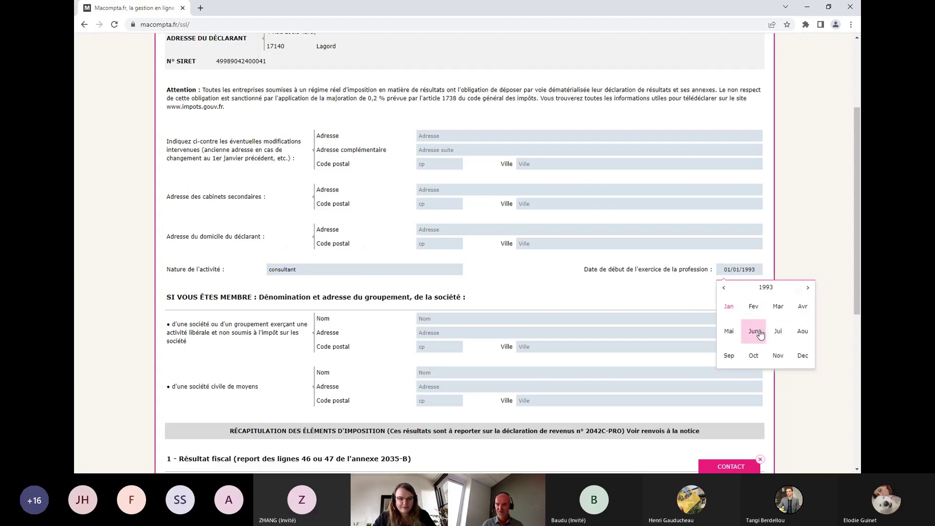
pyautogui.click(754, 308)
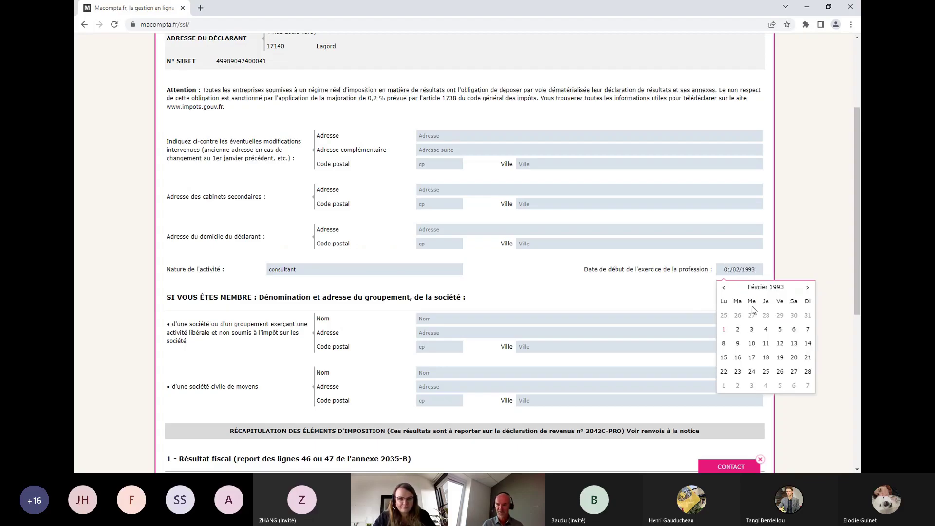
pyautogui.click(738, 329)
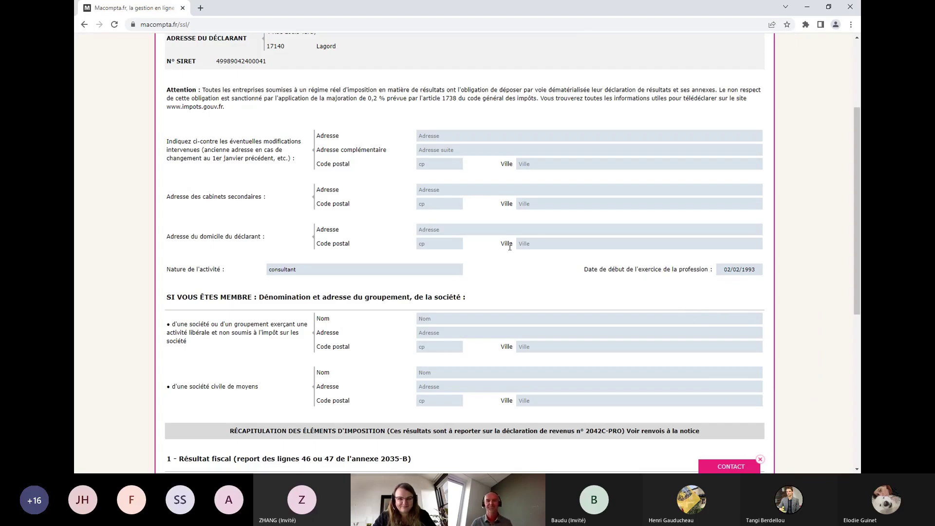
# Open form N2035P2 and examine the exemptions, BNC non professionnels, accounting software, ECF and AA or OMGA details
pyautogui.scroll(3, 536, 194)
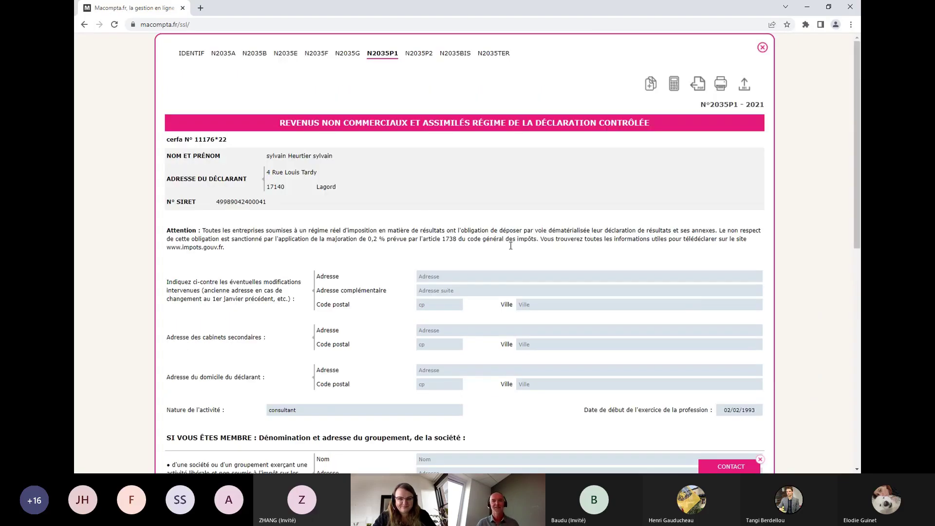
pyautogui.click(419, 53)
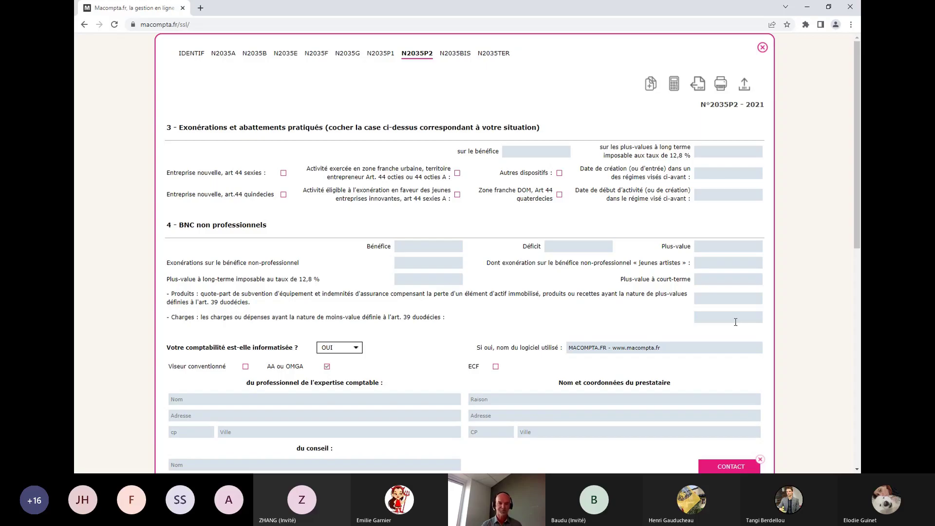
pyautogui.scroll(-1, 695, 319)
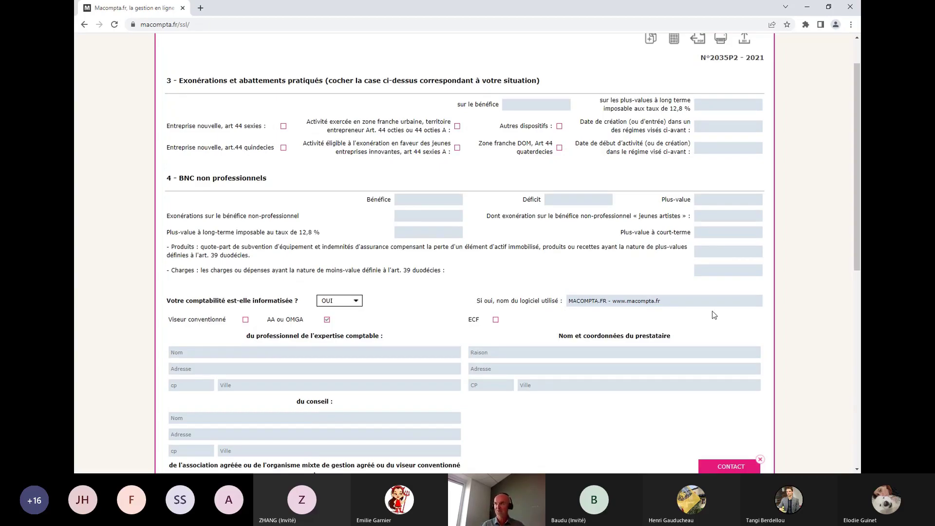
pyautogui.scroll(-4, 595, 337)
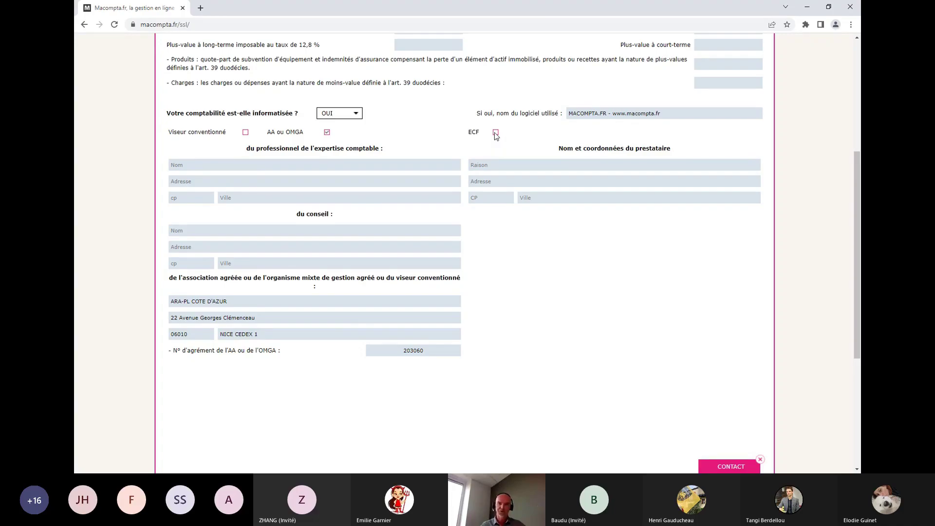
pyautogui.scroll(-1, 593, 288)
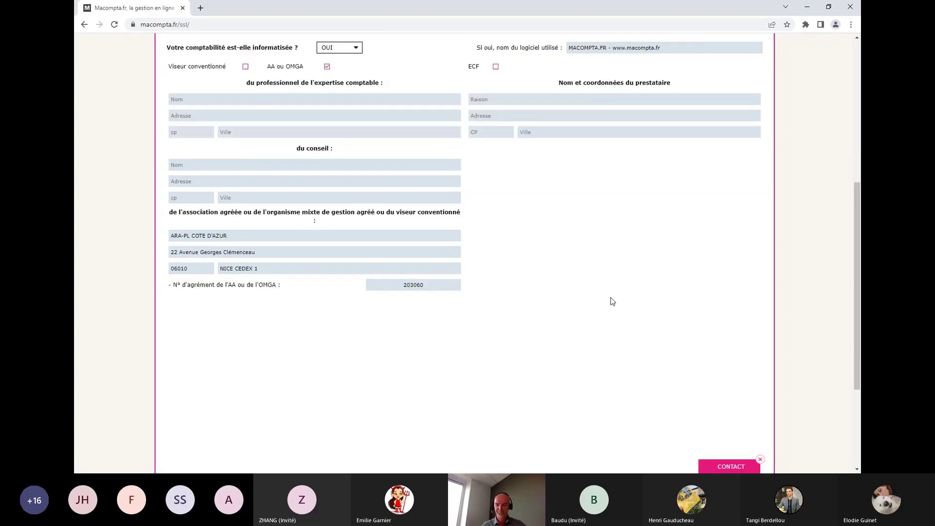
pyautogui.scroll(-1, 613, 301)
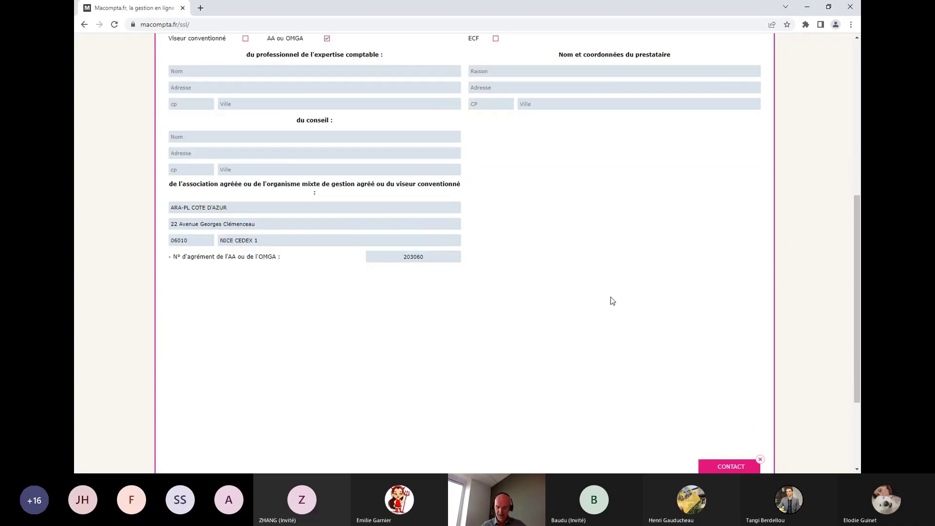
pyautogui.scroll(6, 613, 301)
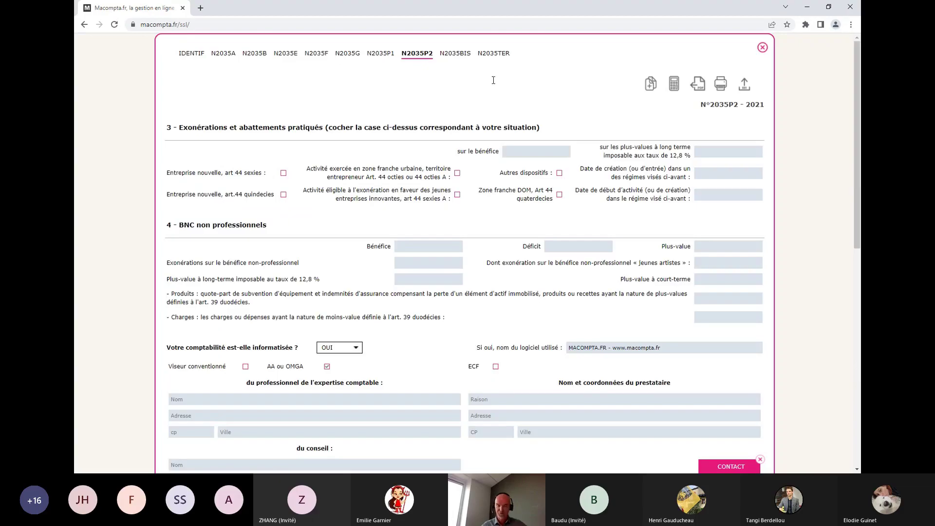
# Open form N2035BIS and review the Personnel salarié and Immobilisations et amortissements sections with their totals
pyautogui.click(454, 58)
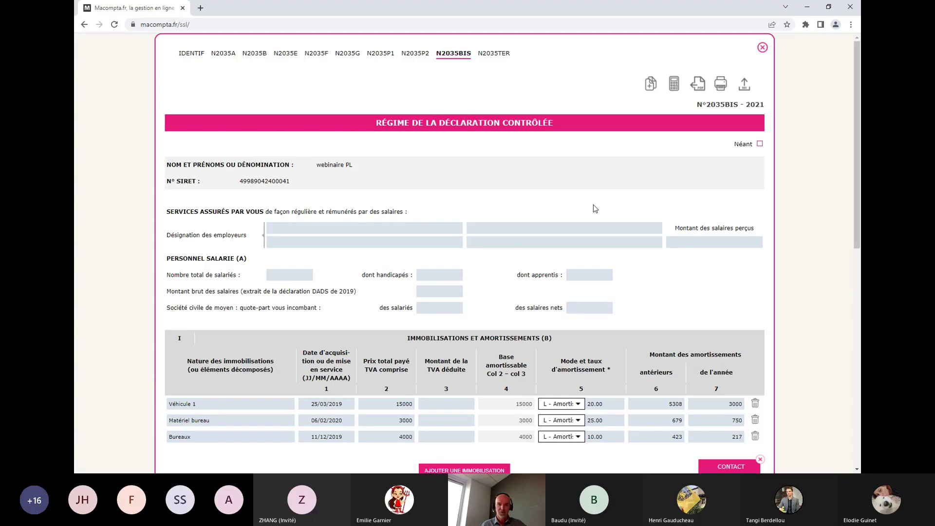
pyautogui.scroll(-1, 593, 205)
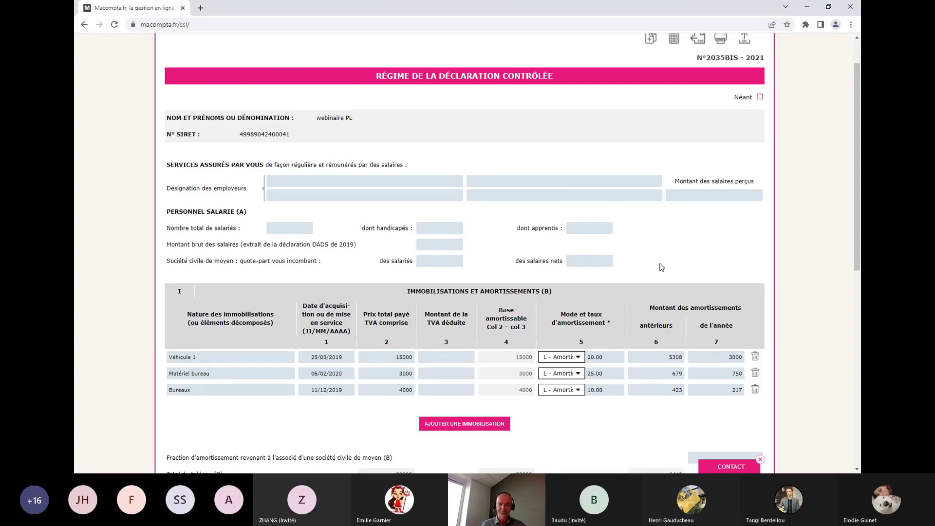
pyautogui.scroll(-2, 662, 267)
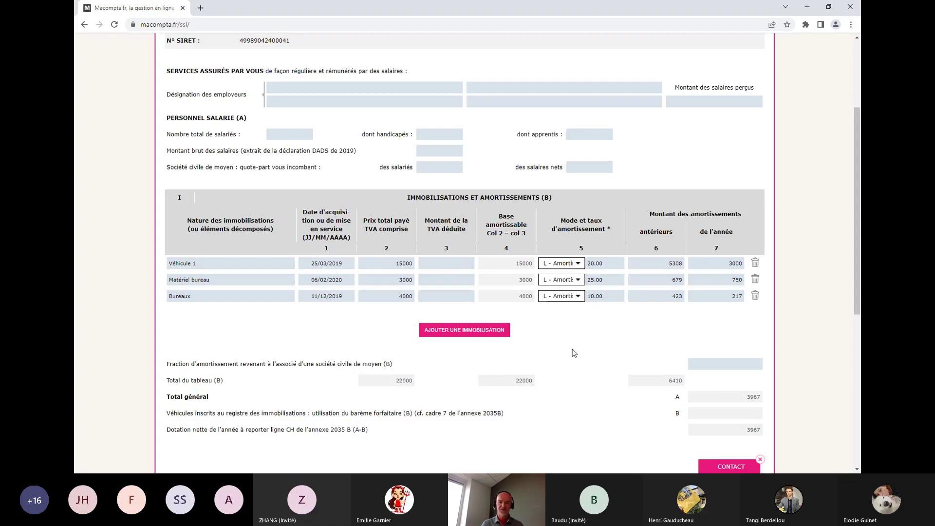
pyautogui.scroll(-3, 606, 324)
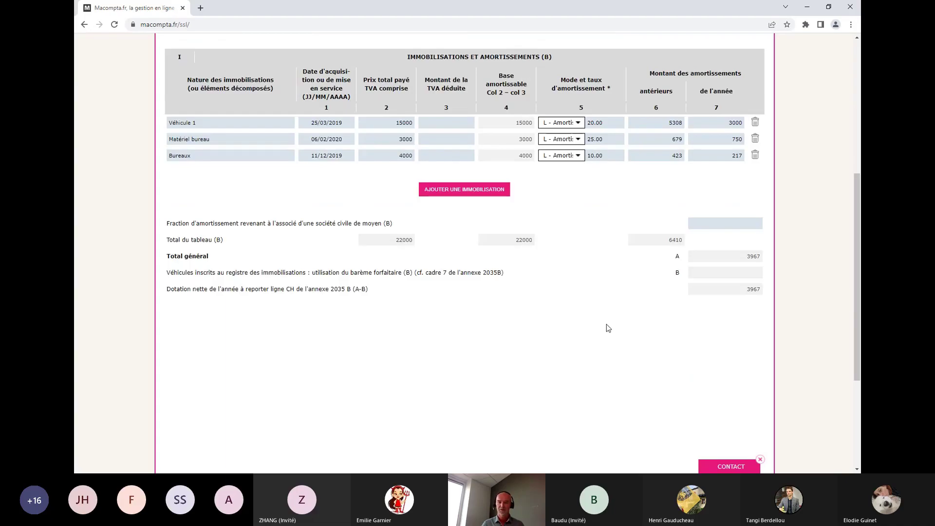
# Review the Immobilisations et amortissements table and its totals again on form N2035BIS
pyautogui.scroll(2, 607, 328)
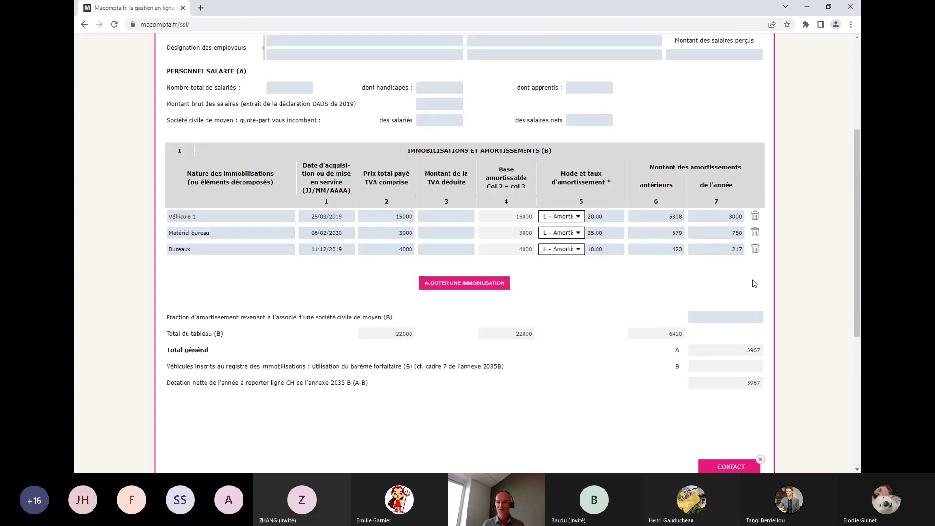
pyautogui.scroll(-1, 638, 302)
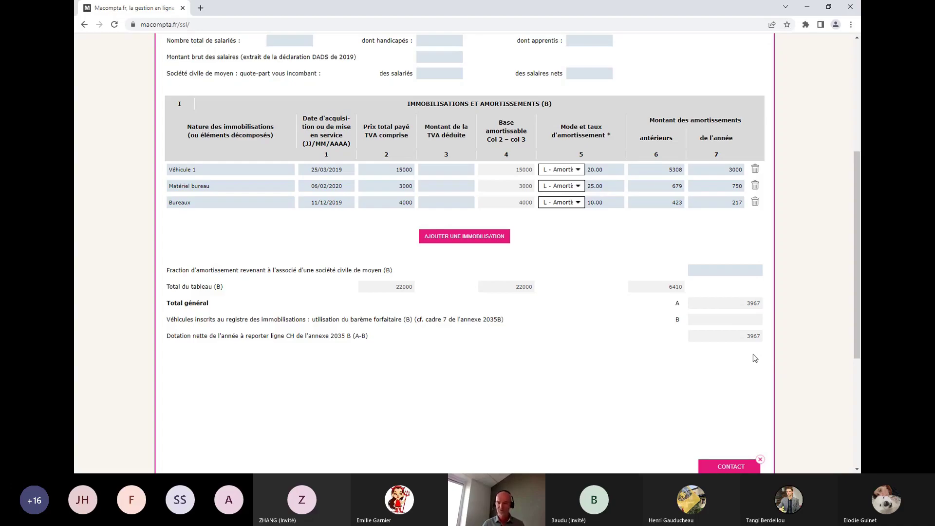
pyautogui.scroll(5, 711, 335)
pyautogui.scroll(-6, 700, 334)
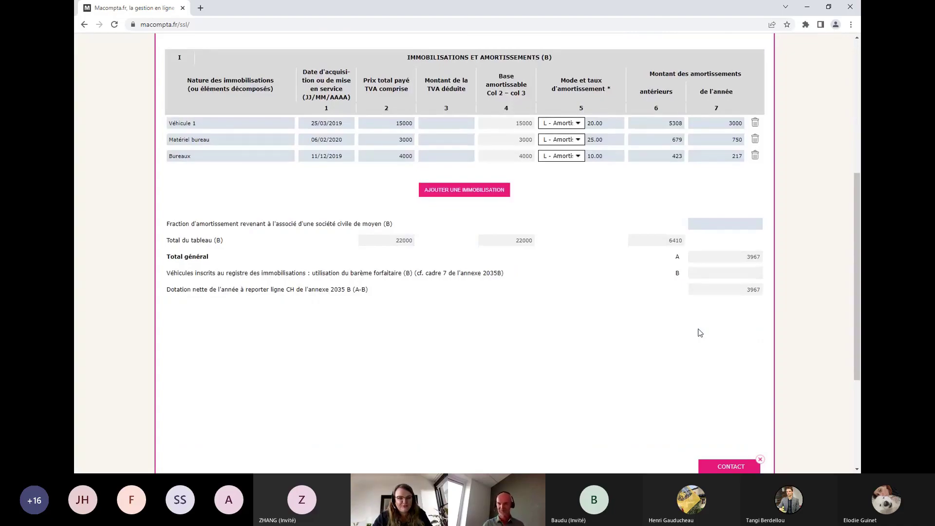
pyautogui.scroll(5, 667, 378)
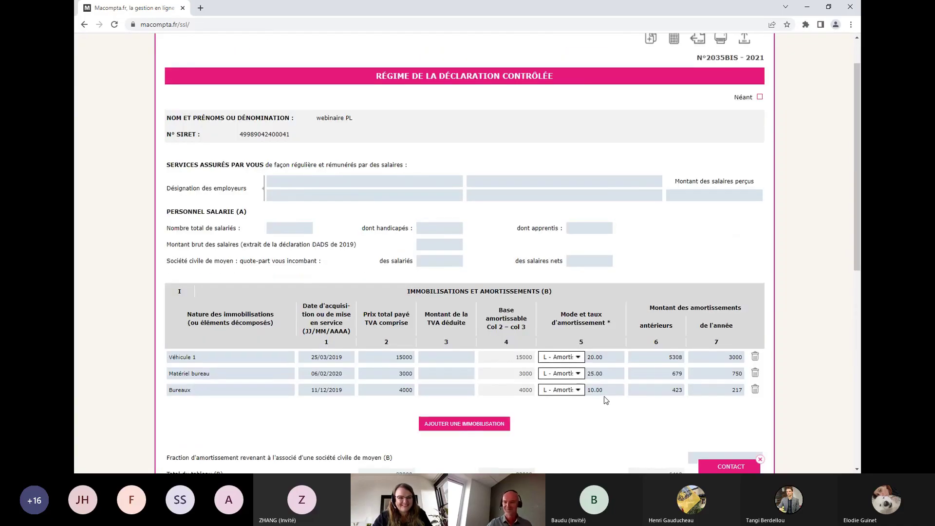
pyautogui.scroll(1, 584, 341)
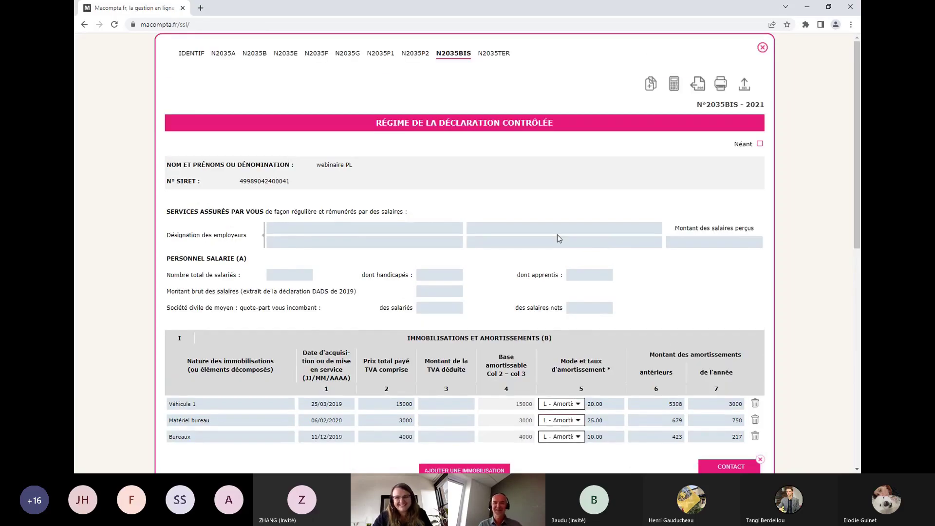
# On form N2035TER, set the Bureaux disposal's long-term gain to 100 and check the short-term gain carried to N2035B
pyautogui.click(493, 53)
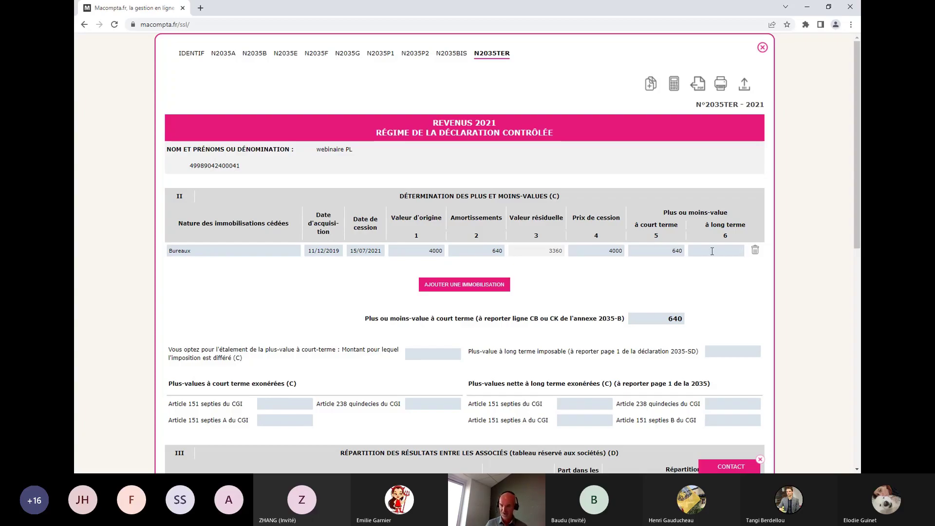
pyautogui.write('00')
pyautogui.click(256, 54)
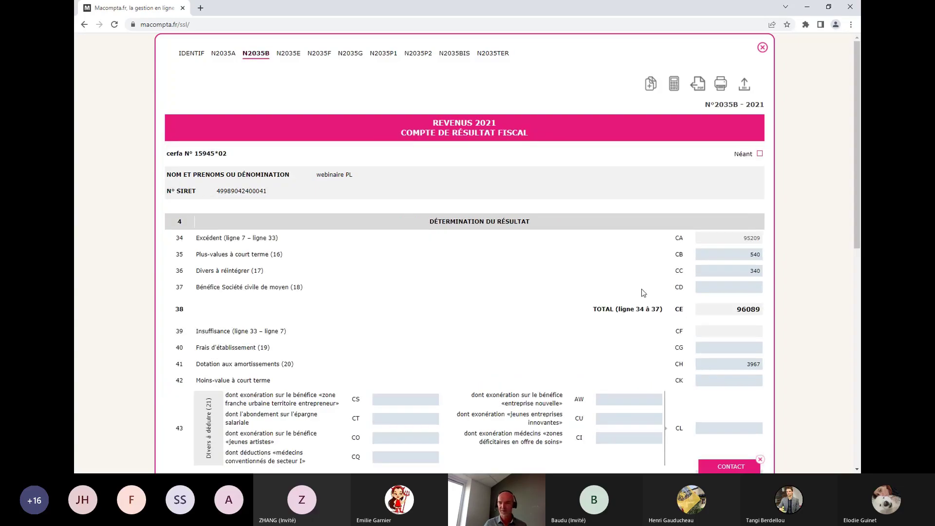
pyautogui.click(495, 55)
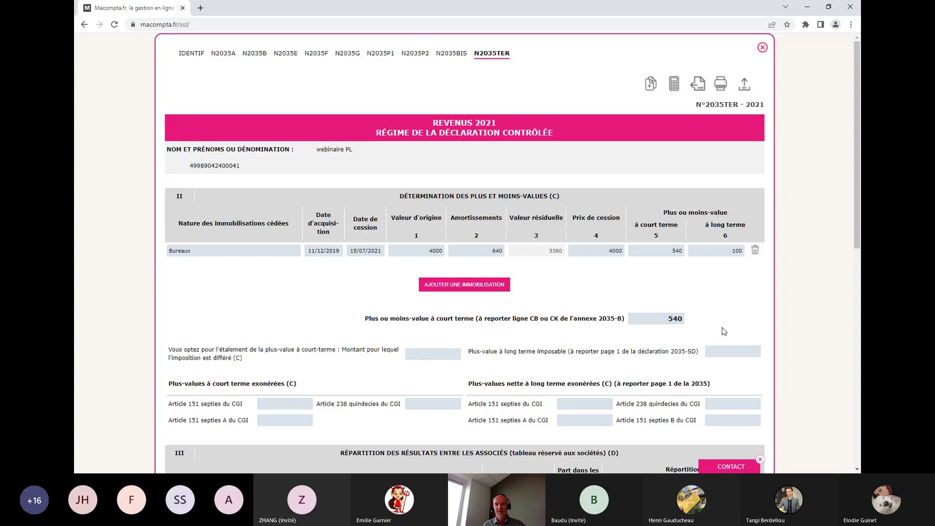
# Add the N2069RCI - Réductions et crédits d'impôts de l'exercice sheet to the forms to be transmitted
pyautogui.click(649, 86)
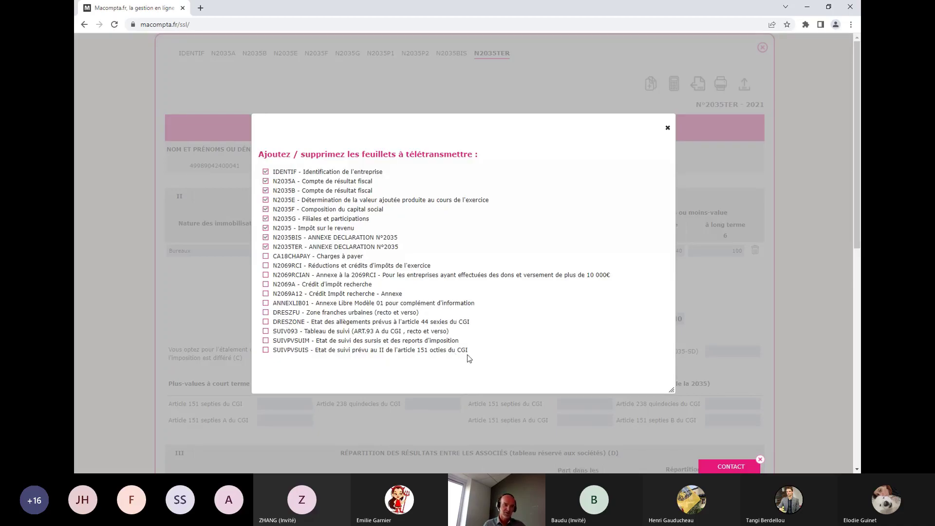
pyautogui.click(266, 266)
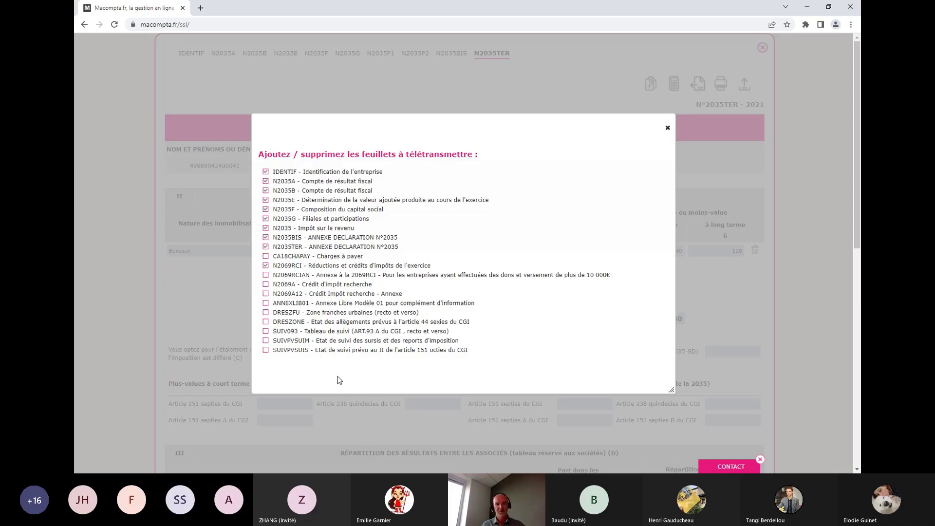
pyautogui.click(667, 128)
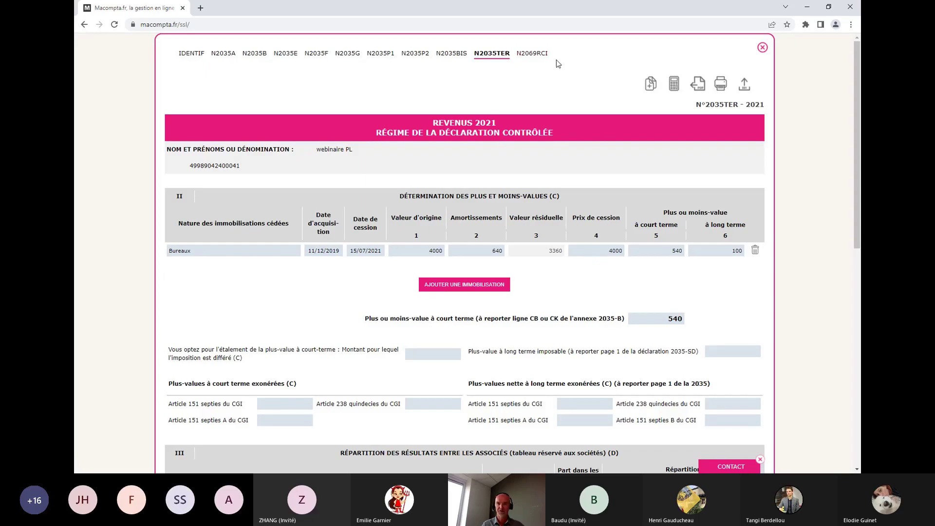
# Open form N2069RCI and review its sections on tax reductions and credits
pyautogui.click(532, 58)
pyautogui.scroll(-3, 458, 291)
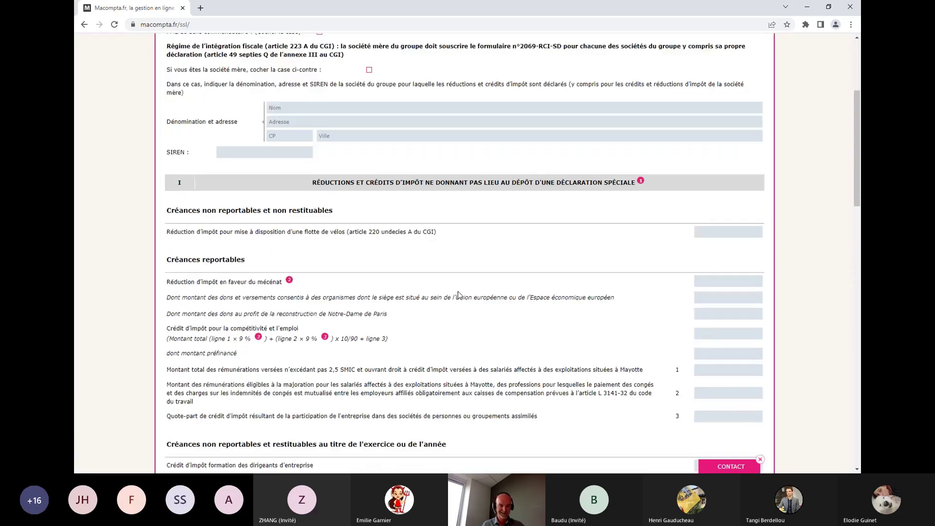
pyautogui.scroll(-8, 458, 292)
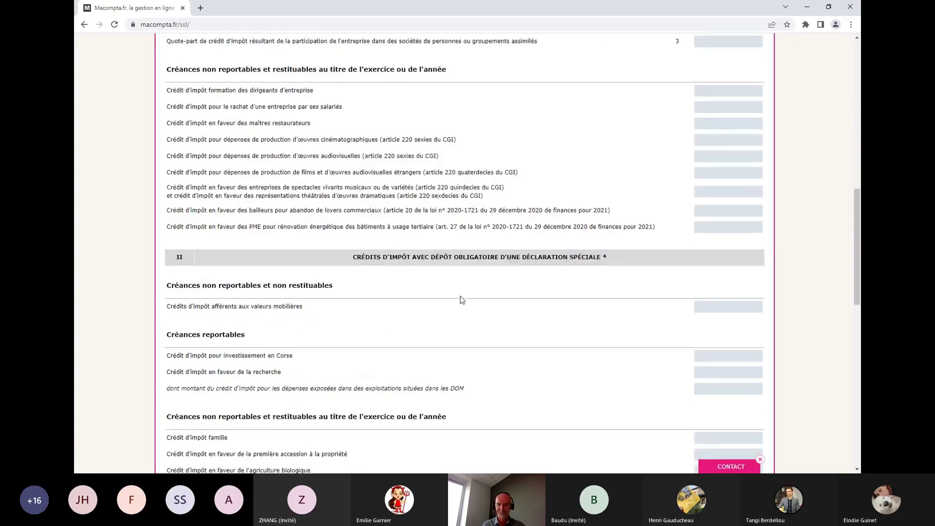
pyautogui.scroll(8, 462, 300)
pyautogui.scroll(3, 462, 300)
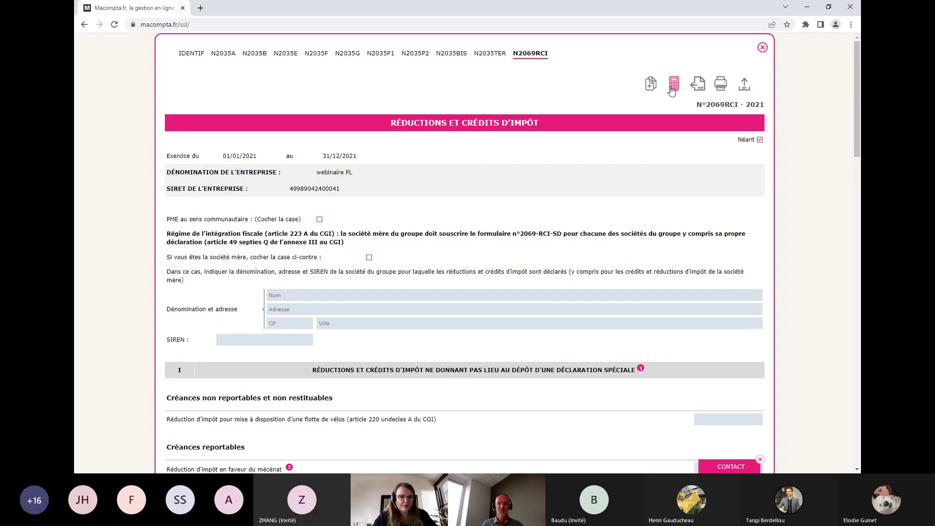
pyautogui.scroll(-4, 629, 322)
pyautogui.scroll(5, 617, 314)
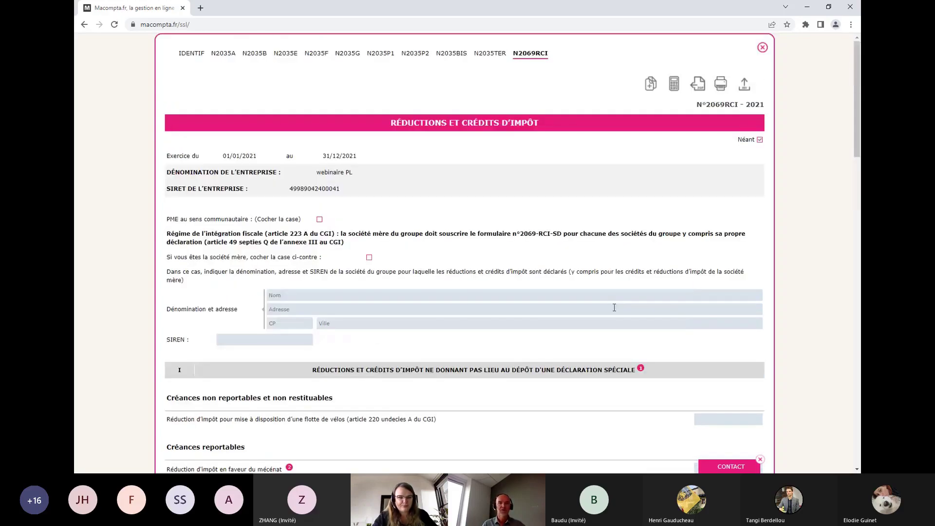
# Return to form N2035TER and review the plus-values exonérées and the Répartition des résultats entre les associés section
pyautogui.click(491, 53)
pyautogui.scroll(-5, 457, 304)
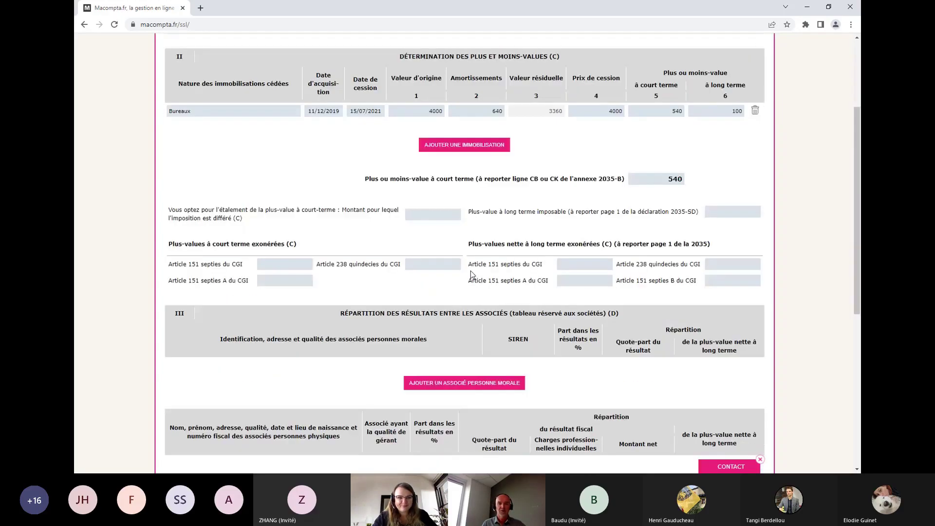
pyautogui.scroll(4, 312, 251)
pyautogui.scroll(-3, 314, 244)
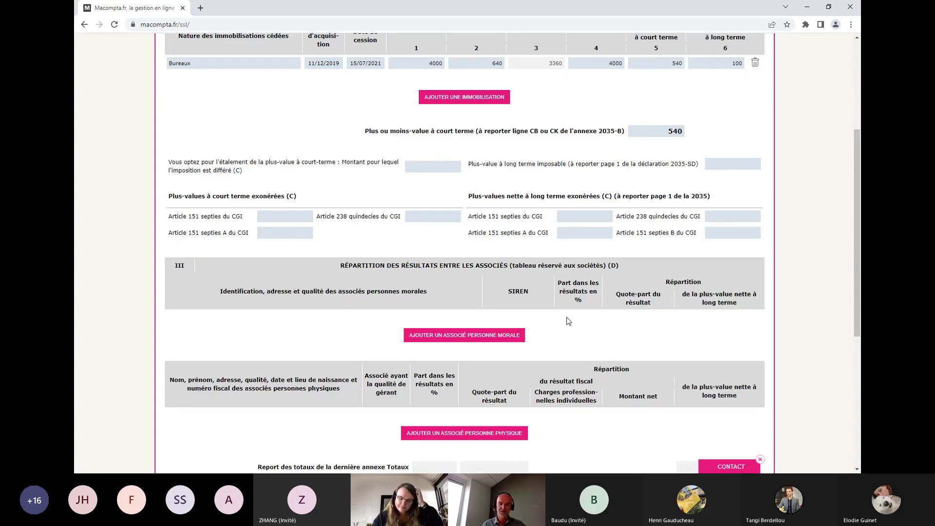
pyautogui.scroll(-2, 575, 319)
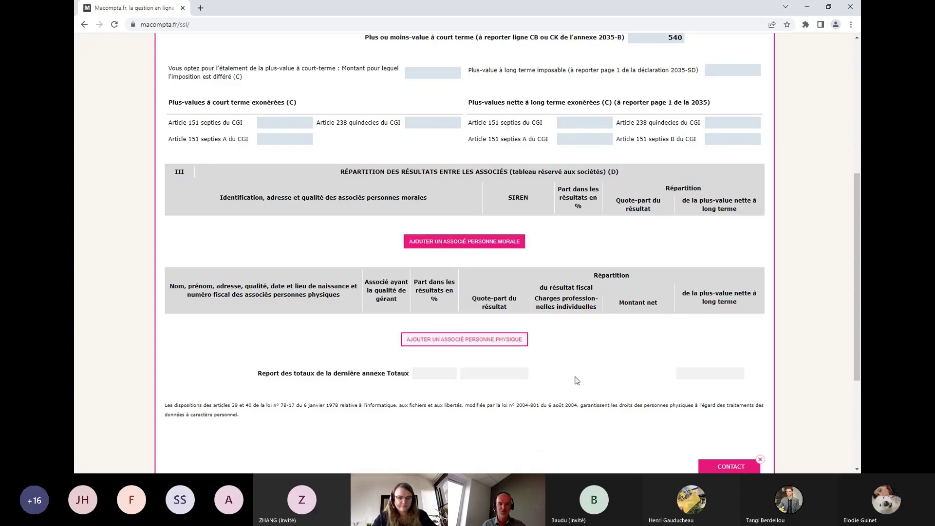
pyautogui.scroll(6, 621, 377)
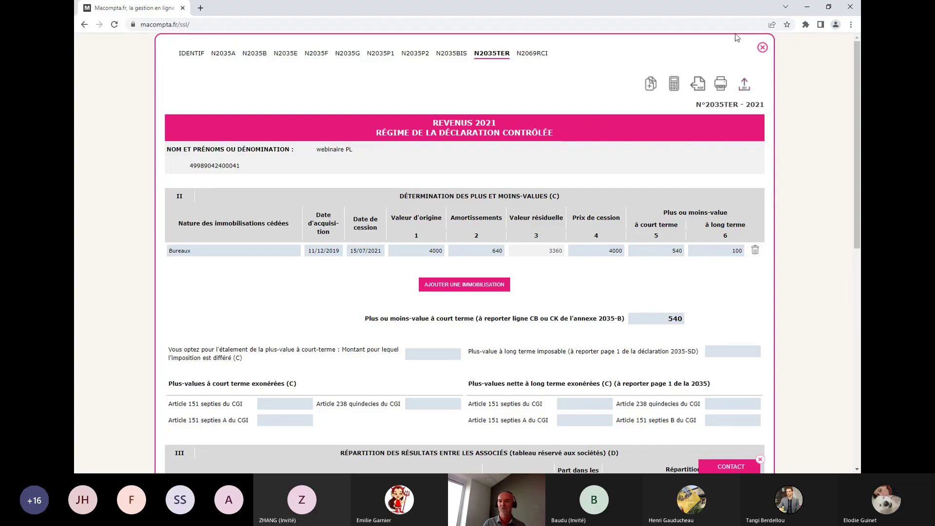
# Close the declaration and create new Tableaux OG attached to the Bénéfices Non Commerciaux return for 01/01/2021 to 31/12/2021
pyautogui.click(763, 48)
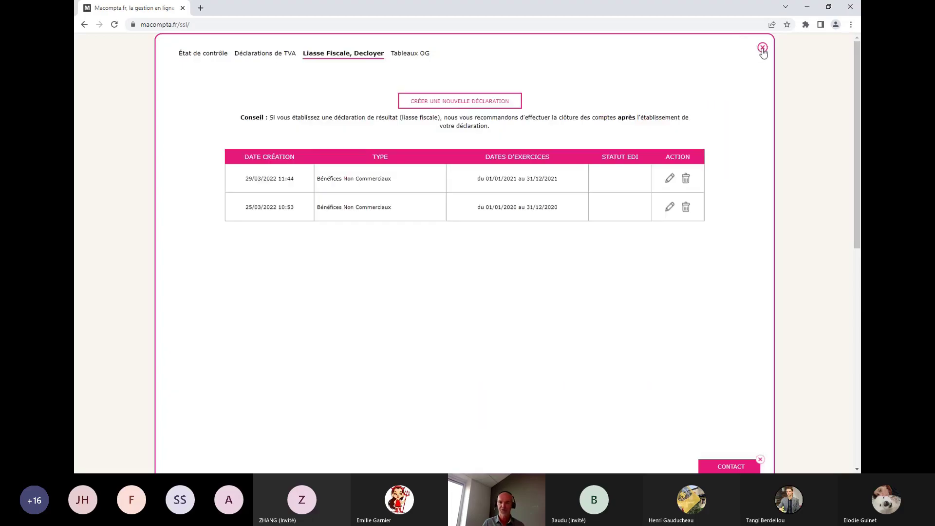
pyautogui.click(404, 58)
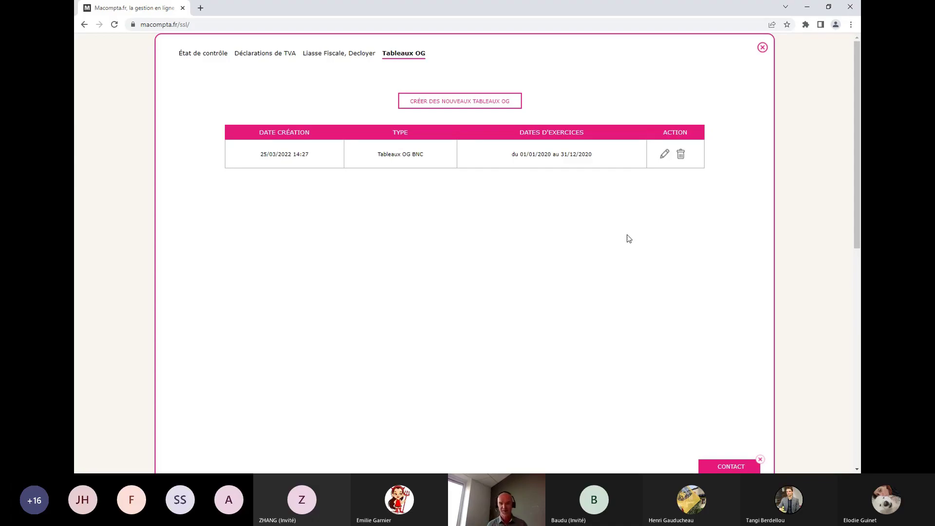
pyautogui.click(454, 103)
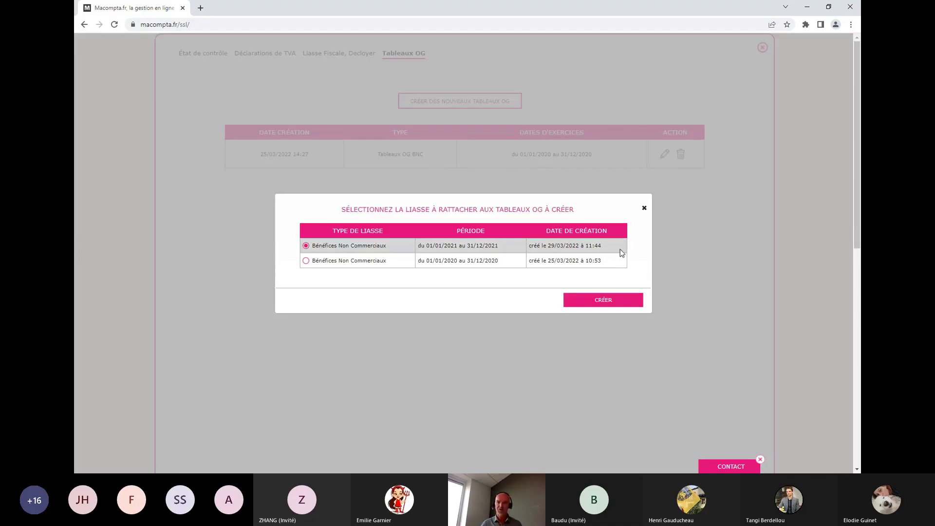
pyautogui.click(598, 302)
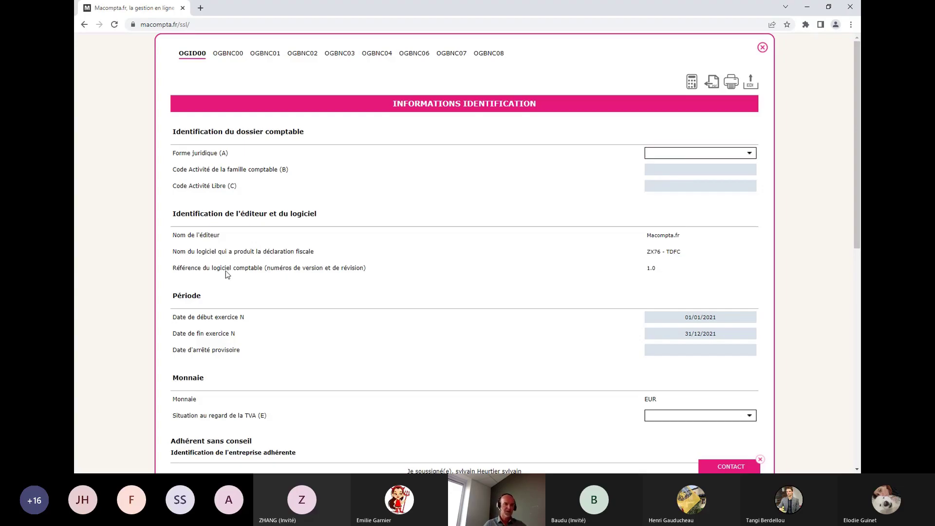
# Review the identification, period and VAT fields of OGID00, and view the accounting professional's declaration in OGBNC00
pyautogui.scroll(-1, 227, 262)
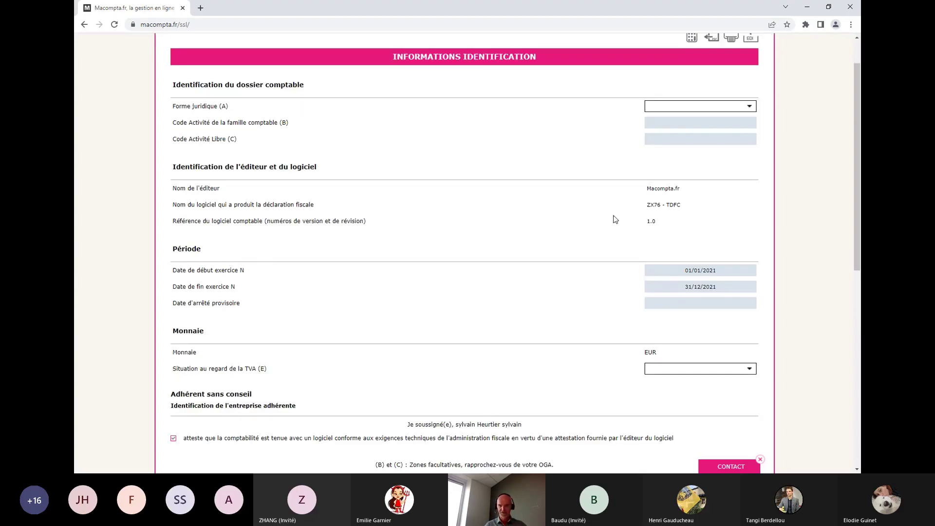
pyautogui.scroll(-2, 476, 239)
pyautogui.scroll(-1, 476, 239)
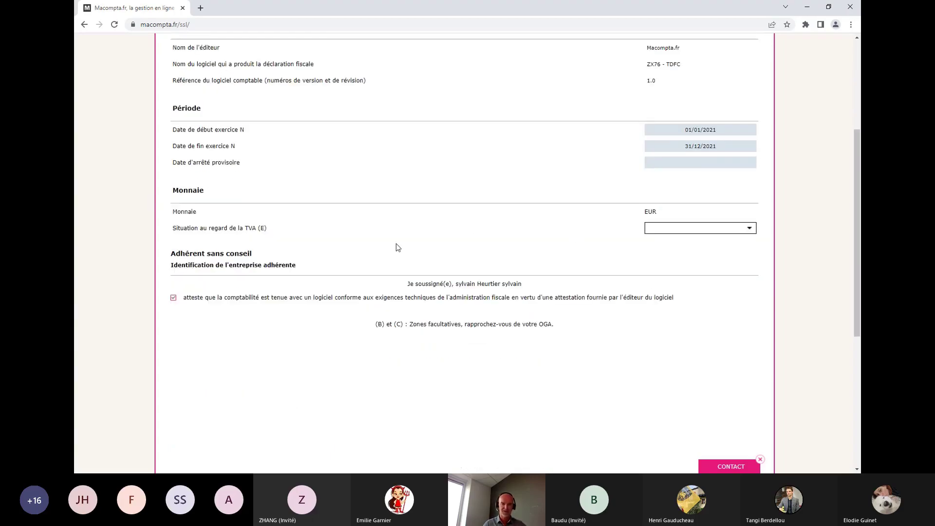
pyautogui.scroll(4, 394, 224)
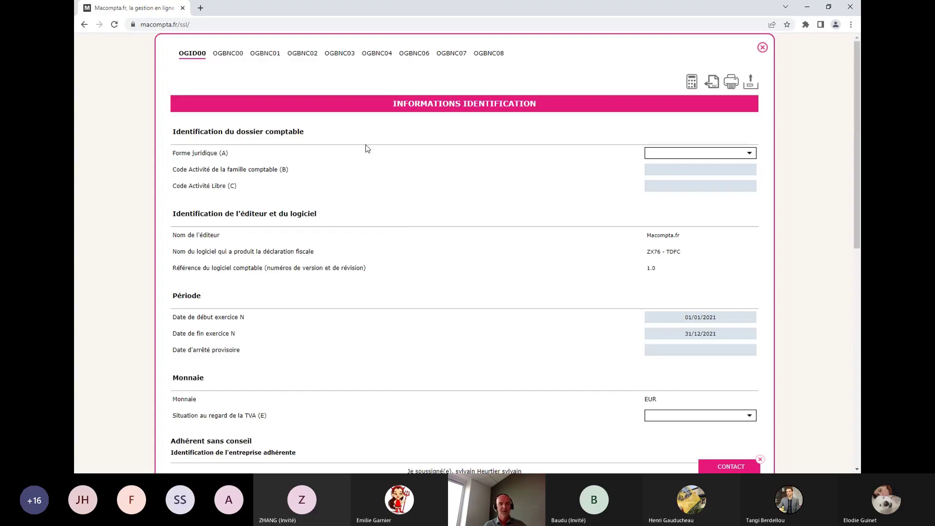
pyautogui.click(226, 55)
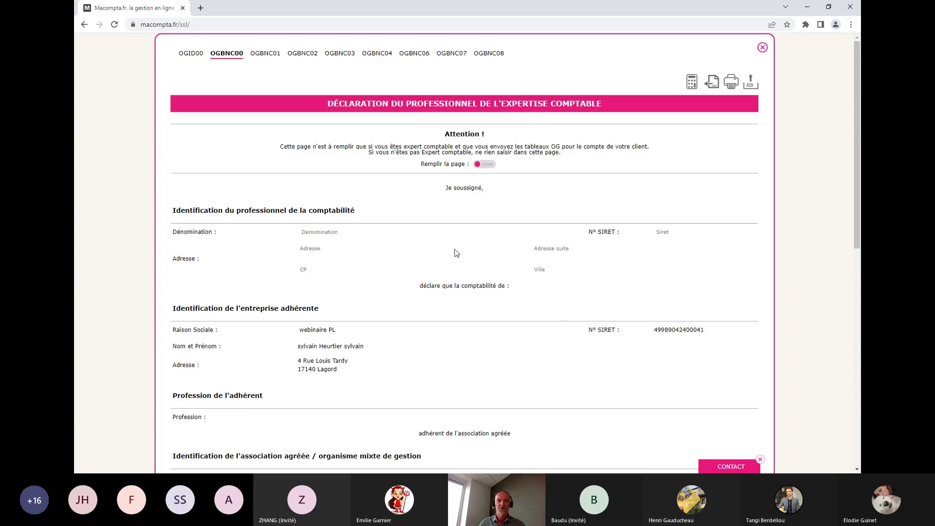
# In OGBNC01, set the Statut du conjoint dans l'entreprise to option 4, Ne travaille pas dans l'entreprise
pyautogui.click(261, 55)
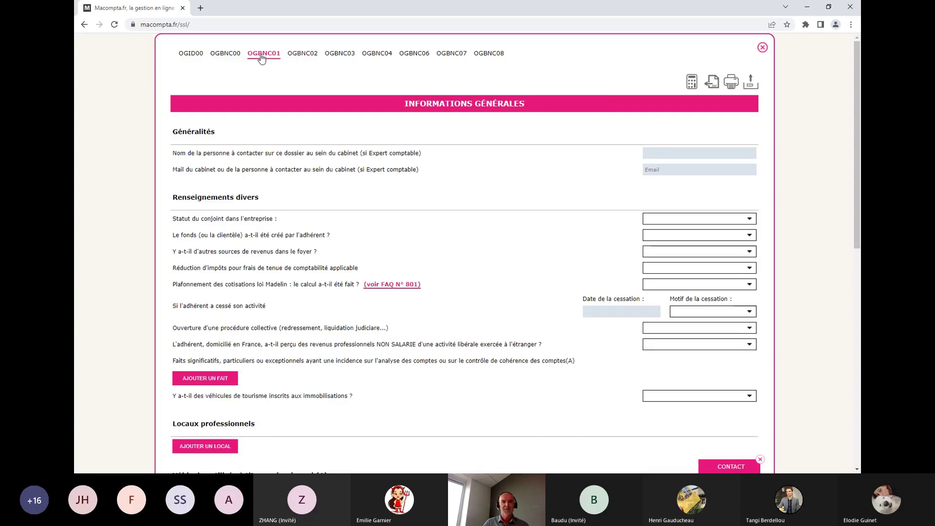
pyautogui.click(687, 224)
pyautogui.click(700, 263)
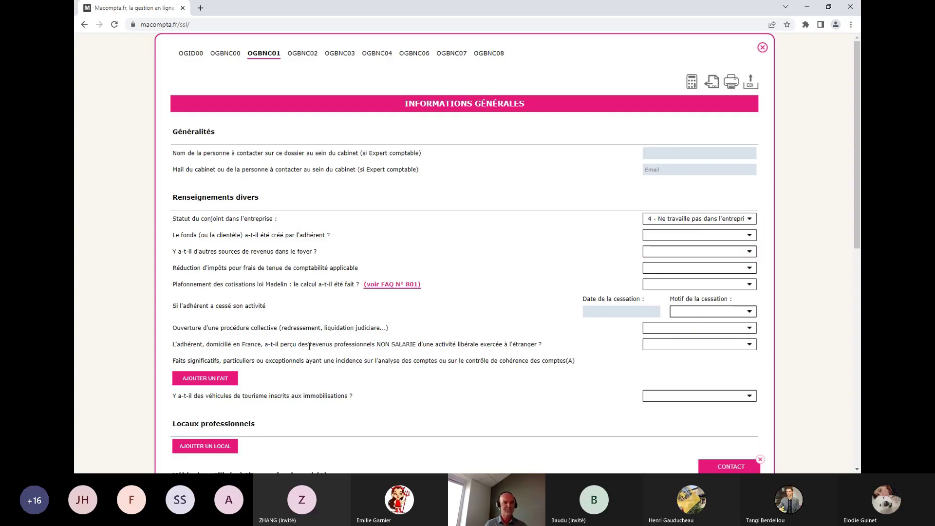
# Review the remaining general information in OGBNC01, including Locaux professionnels and Véhicules utilisés à titre professionnel
pyautogui.scroll(-1, 309, 347)
pyautogui.scroll(-1, 328, 319)
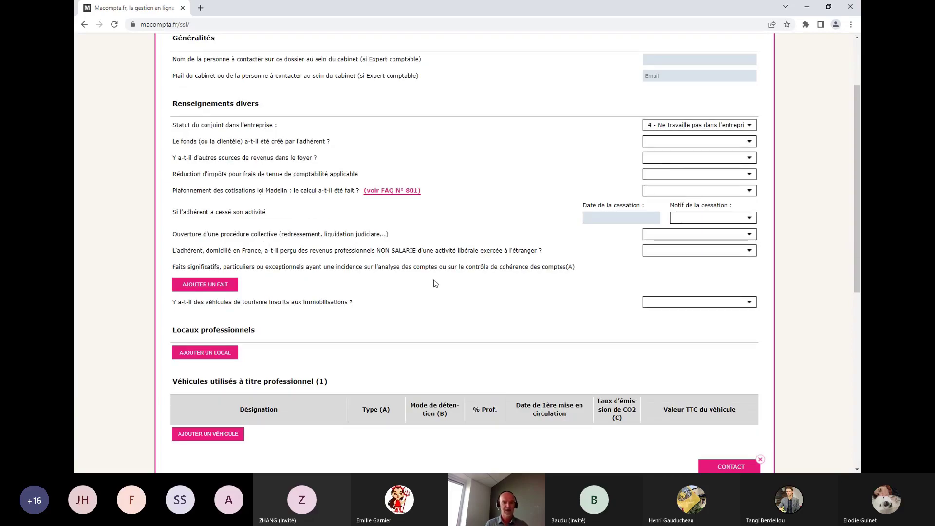
pyautogui.scroll(-1, 433, 280)
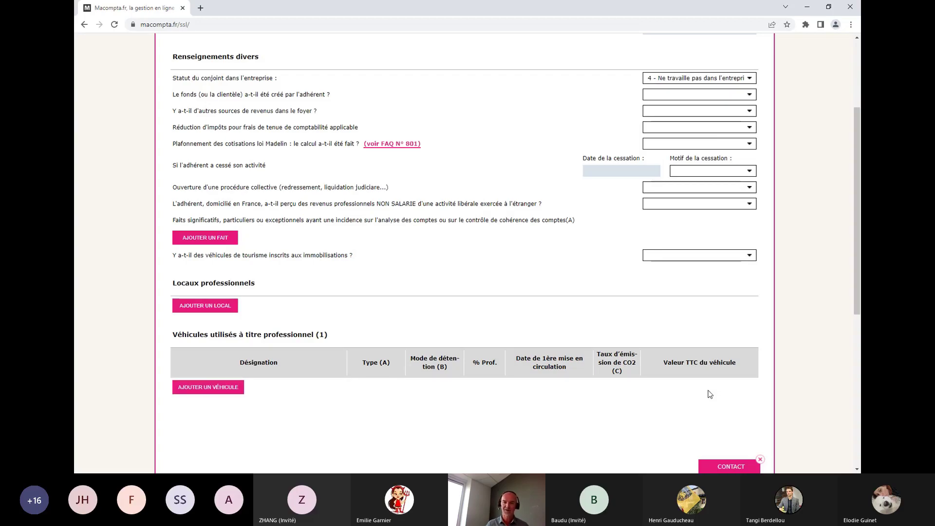
pyautogui.scroll(3, 628, 397)
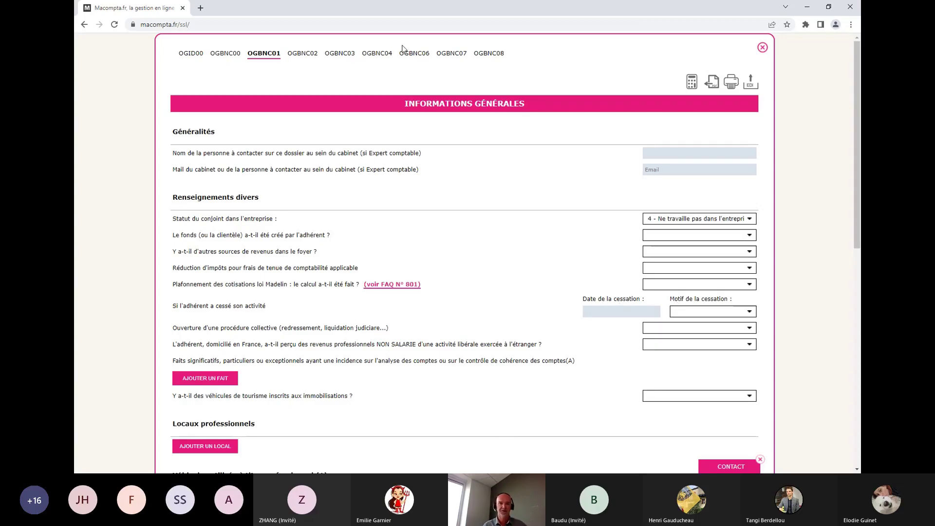
# View the deductions in OGBNC02 and examine the Réintégrations et charges mixtes amounts in OGBNC03
pyautogui.click(301, 54)
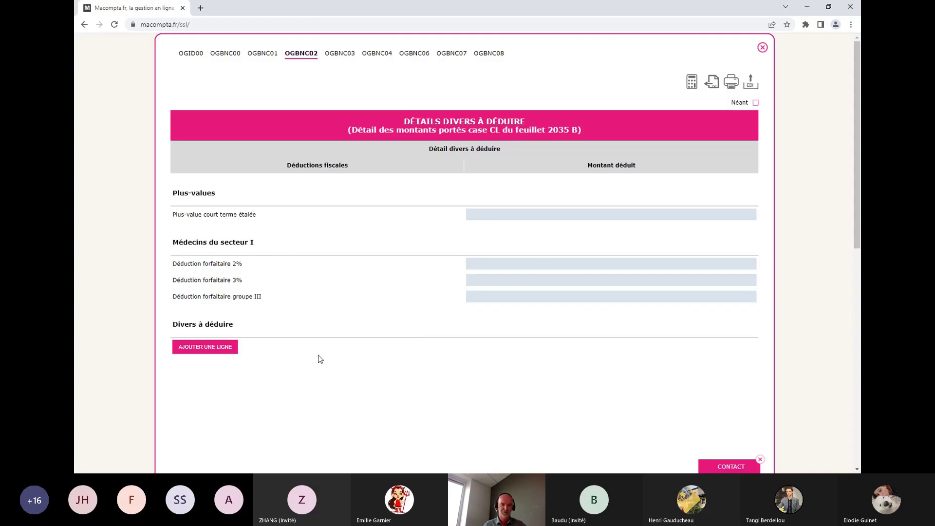
pyautogui.click(345, 59)
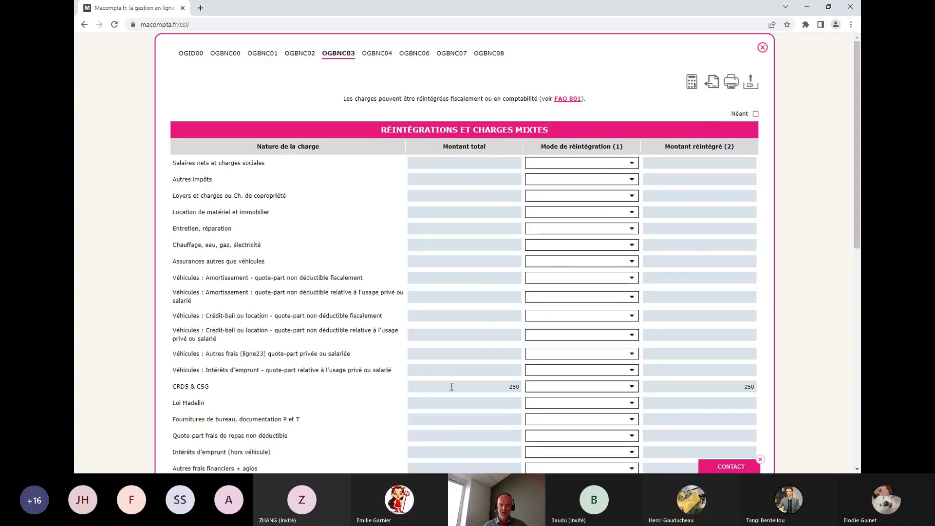
pyautogui.scroll(-3, 445, 384)
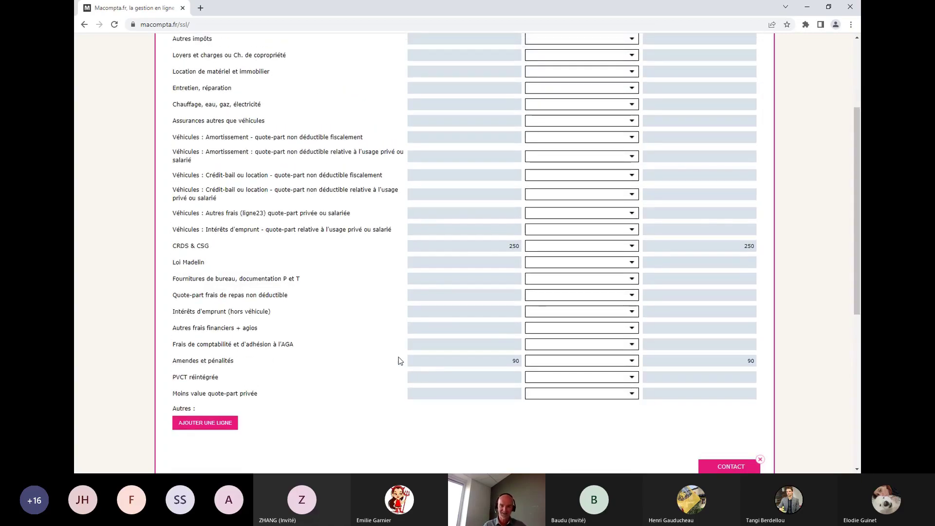
# In OGBNC03, set the Mode de réintégration for CRDS & CSG to 2 - Comptable en décote directe
pyautogui.scroll(2, 398, 357)
pyautogui.scroll(-1, 399, 355)
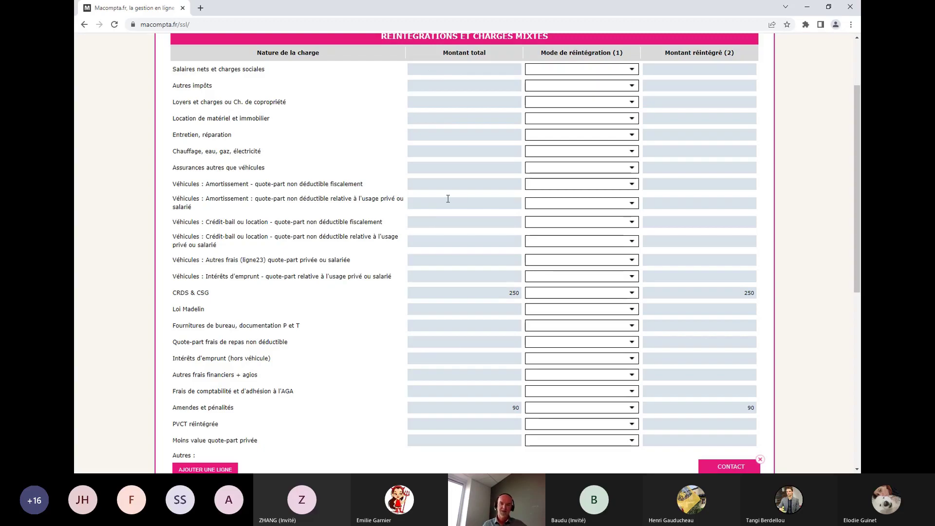
pyautogui.scroll(1, 445, 200)
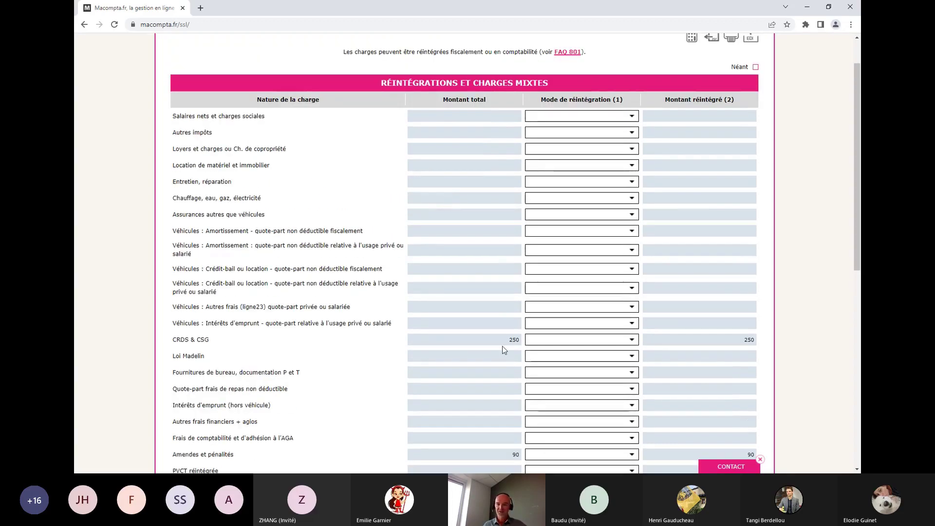
pyautogui.click(618, 363)
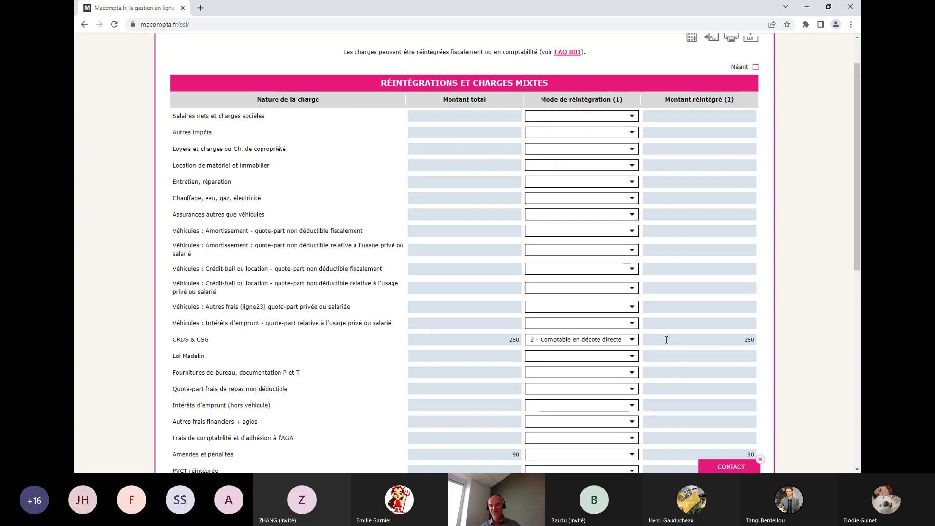
pyautogui.scroll(1, 667, 340)
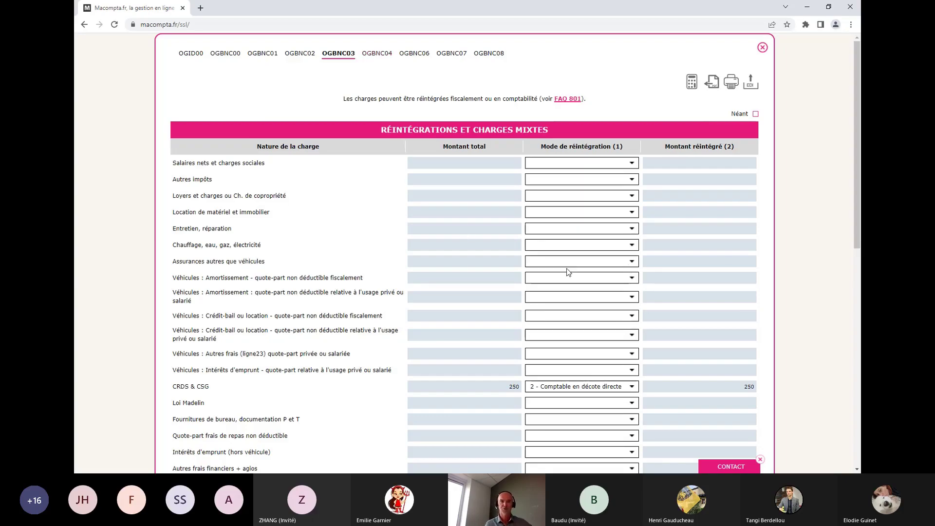
pyautogui.scroll(-3, 614, 280)
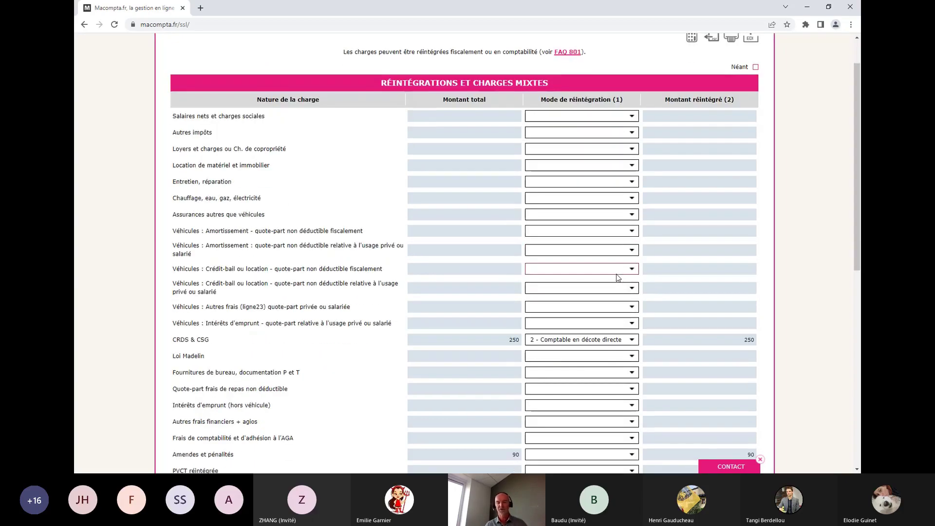
pyautogui.scroll(3, 629, 298)
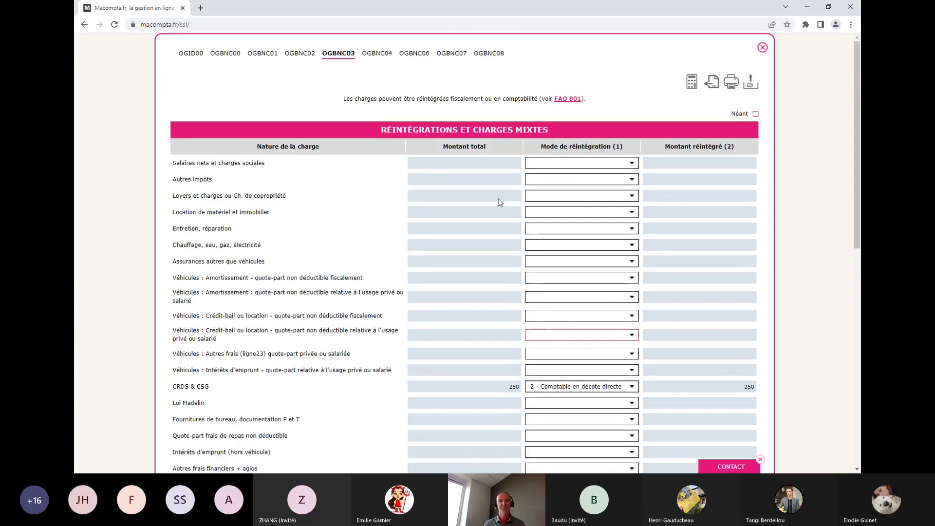
# Examine the Tableau de passage in OGBNC04 from line AA to the Situation à priori in AV, and close the Tableaux OG
pyautogui.click(373, 55)
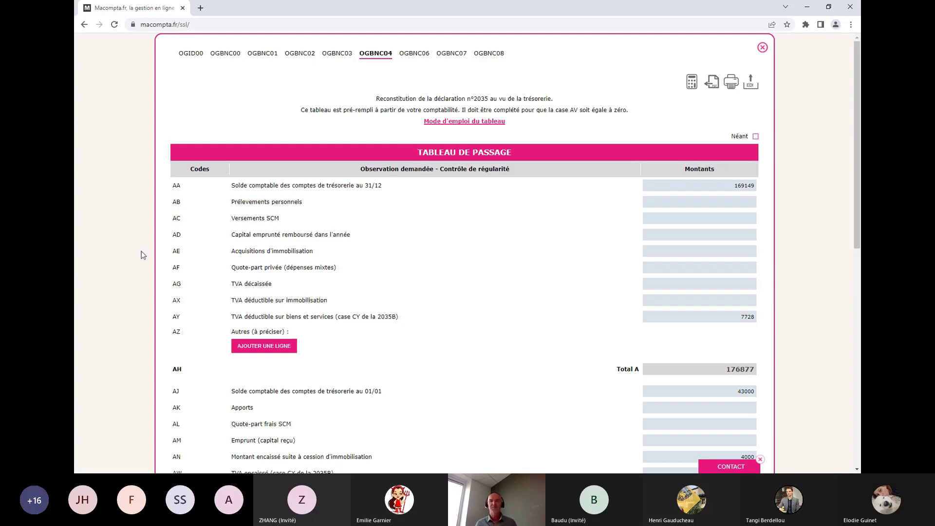
pyautogui.scroll(-2, 535, 312)
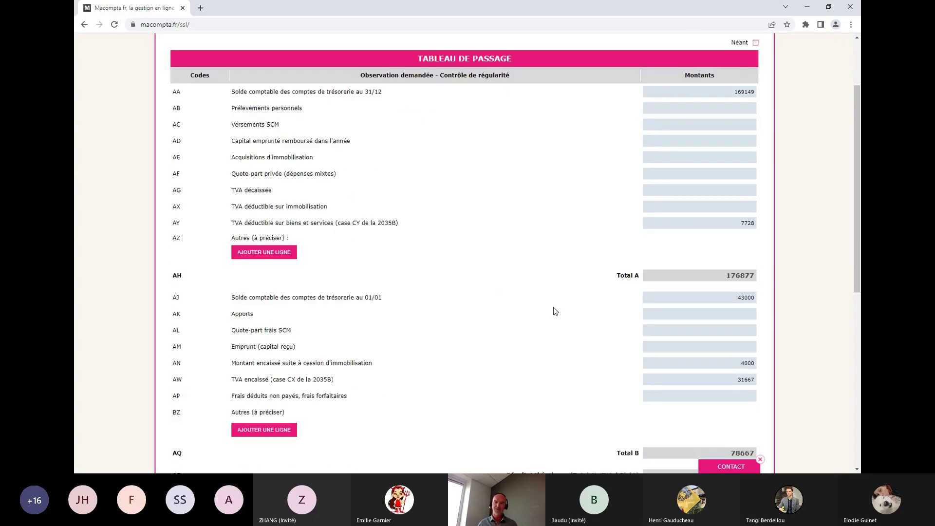
pyautogui.scroll(-1, 556, 311)
pyautogui.scroll(3, 552, 313)
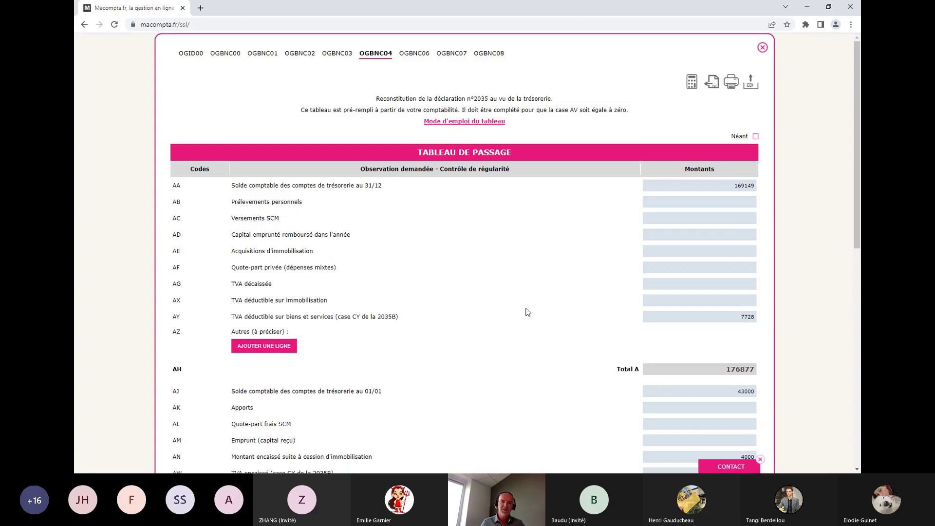
pyautogui.scroll(-3, 529, 316)
pyautogui.scroll(2, 529, 316)
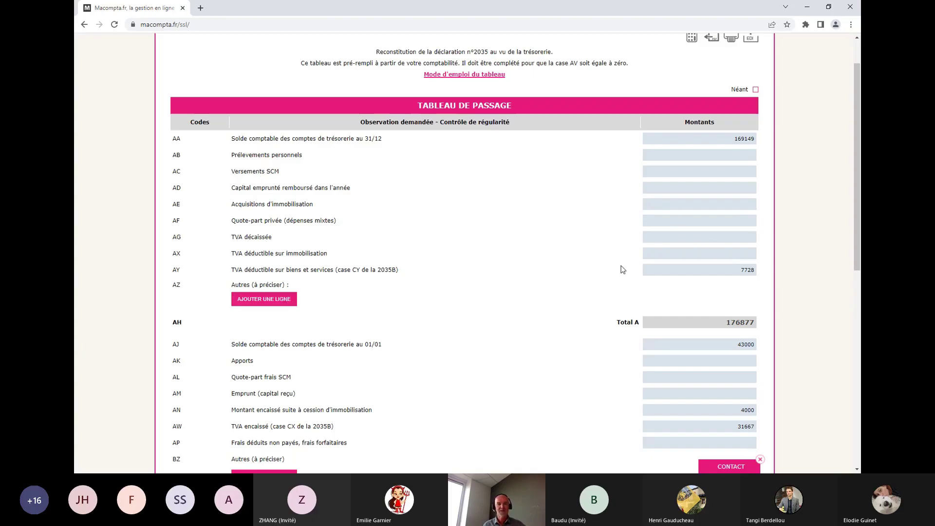
pyautogui.scroll(-3, 620, 268)
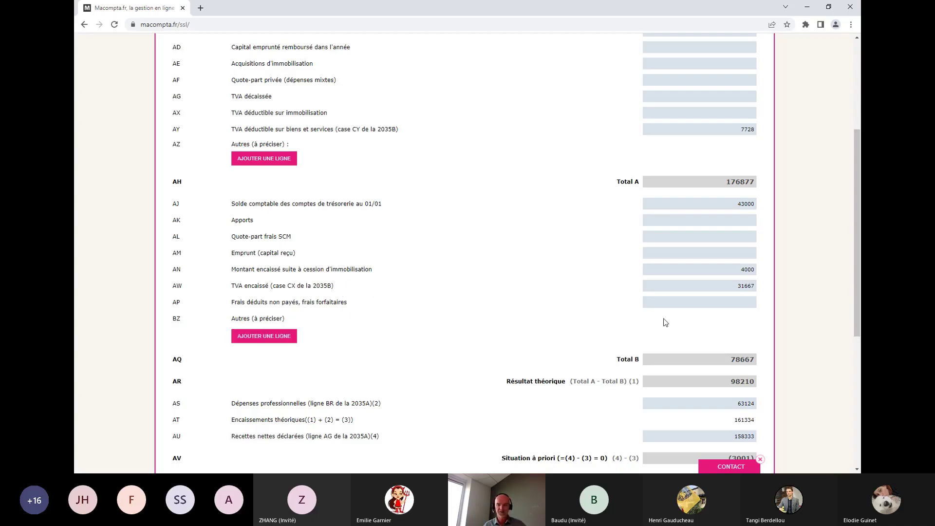
pyautogui.scroll(2, 662, 295)
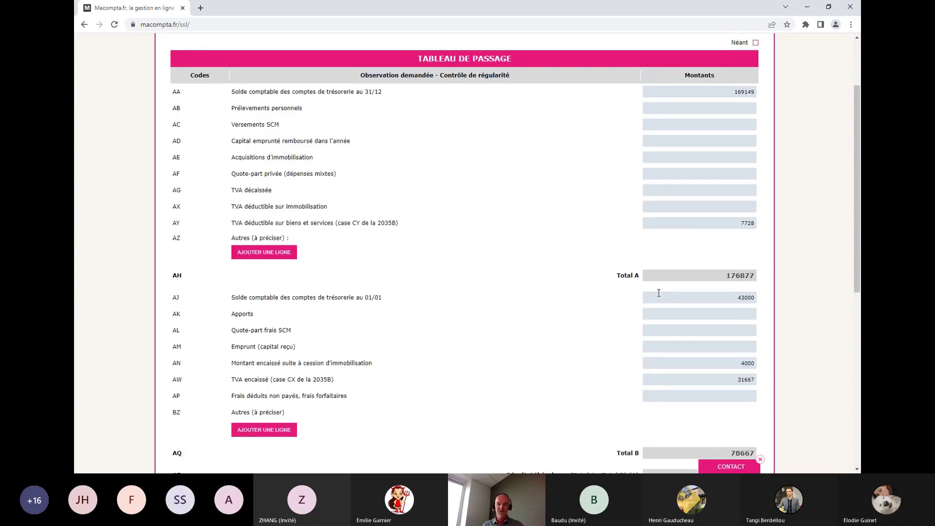
pyautogui.scroll(-3, 674, 297)
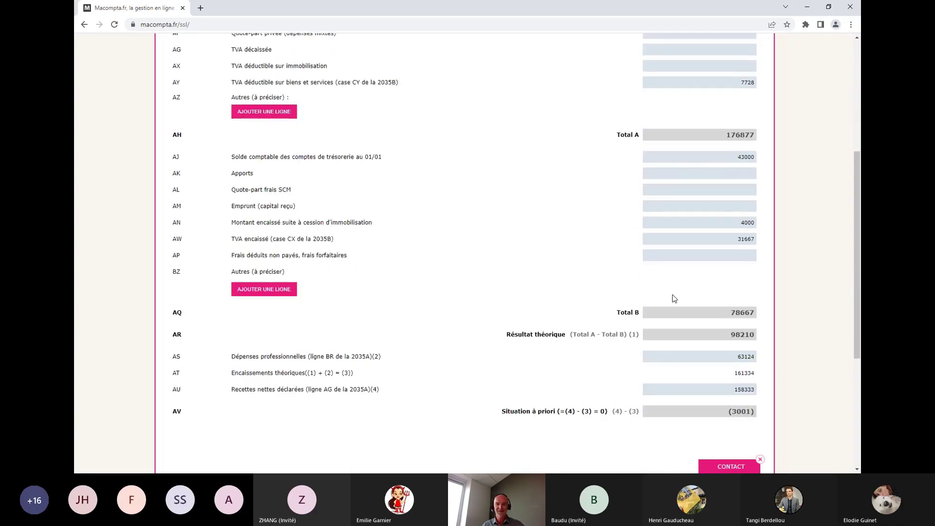
pyautogui.scroll(-1, 674, 299)
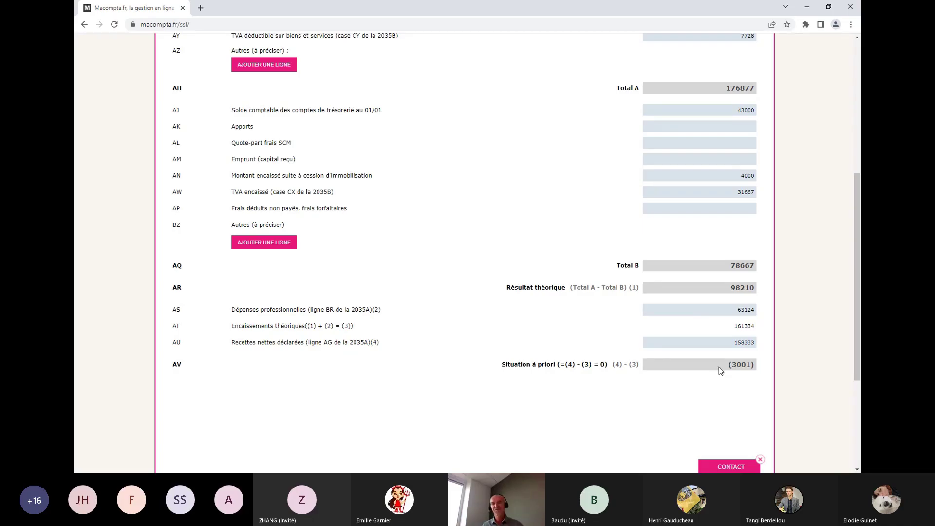
pyautogui.scroll(6, 725, 363)
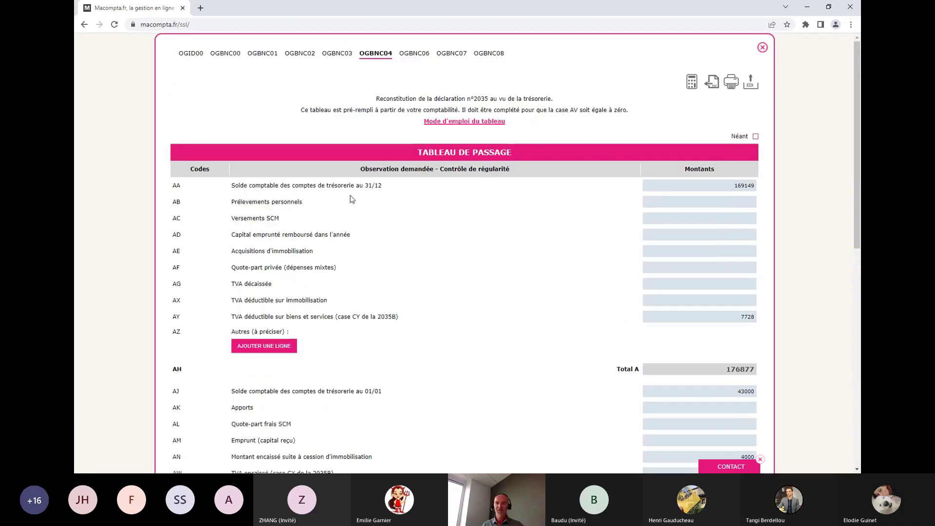
pyautogui.scroll(-1, 710, 354)
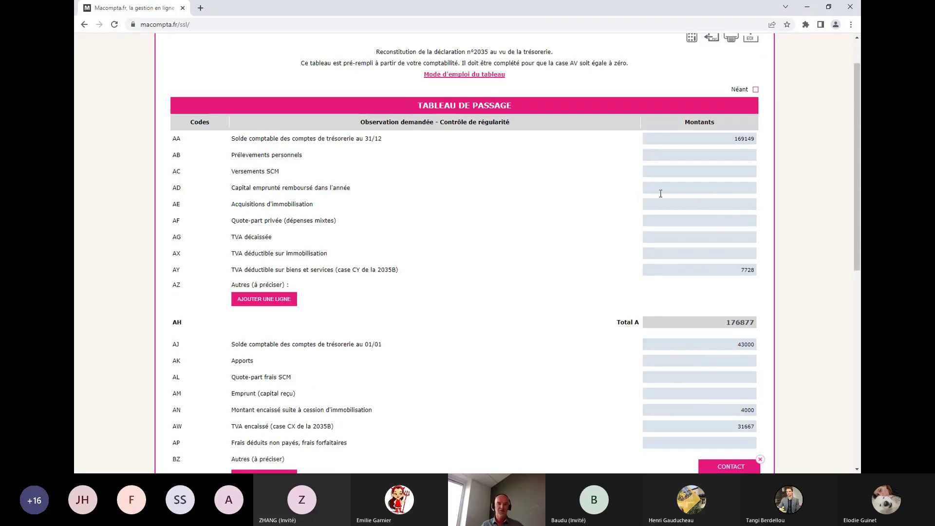
pyautogui.scroll(-5, 662, 193)
pyautogui.scroll(-1, 661, 191)
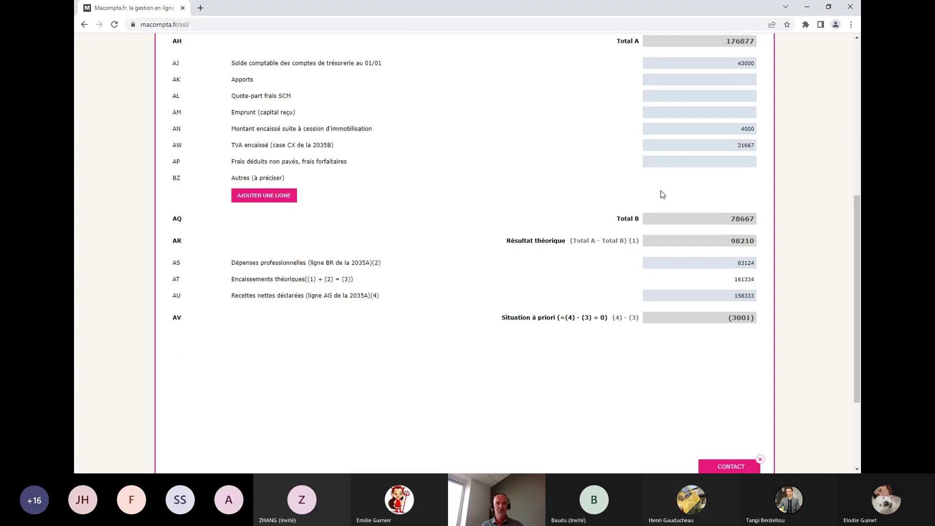
pyautogui.scroll(1, 661, 194)
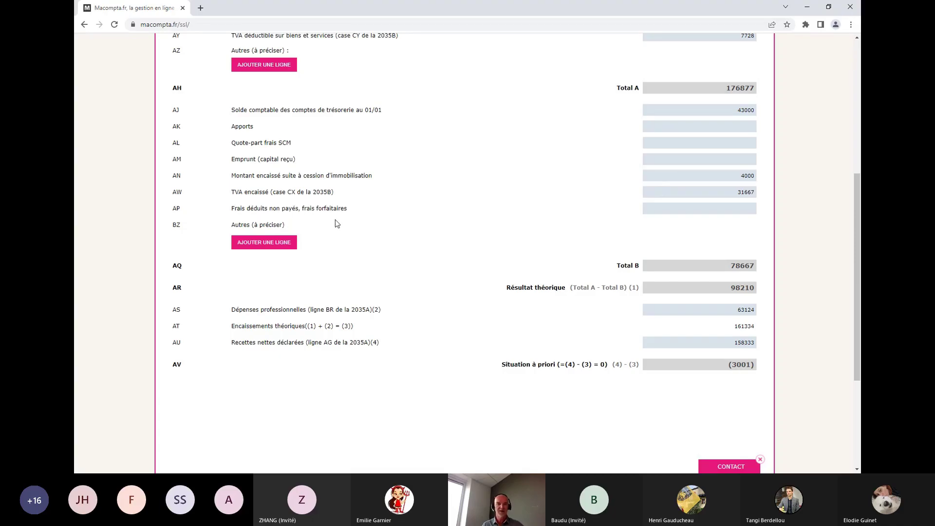
pyautogui.scroll(6, 341, 221)
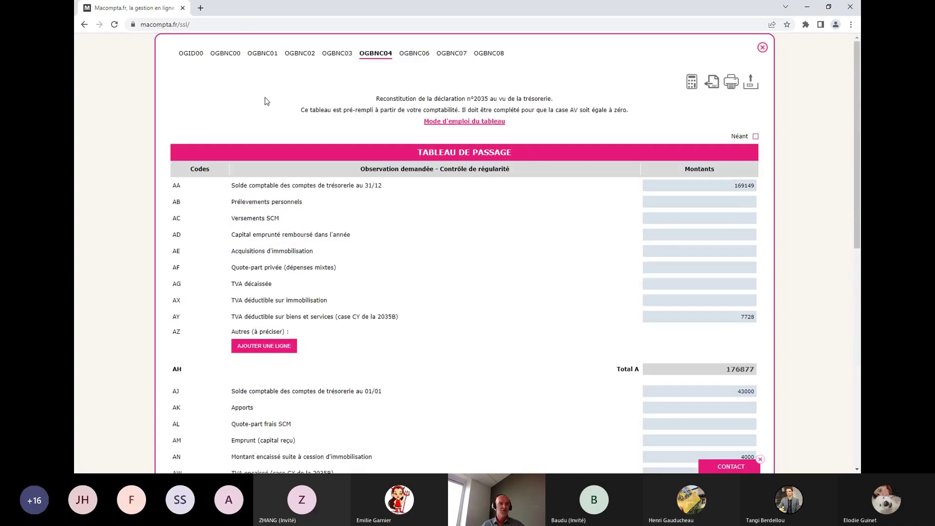
pyautogui.click(763, 47)
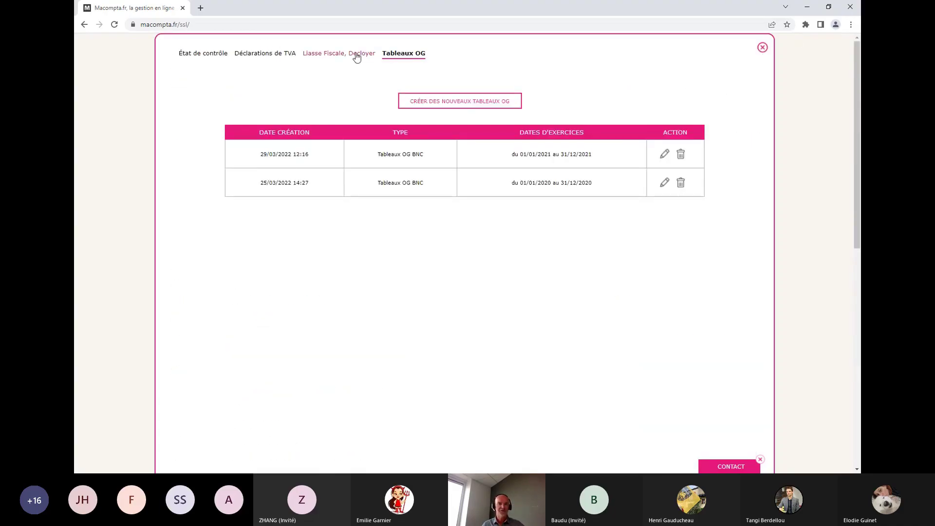
# Check the Dépenses professionnelles, including the flat-rate Frais de véhicules, in N2035A of the 2021 Liasse Fiscale, and close the declaration
pyautogui.click(336, 54)
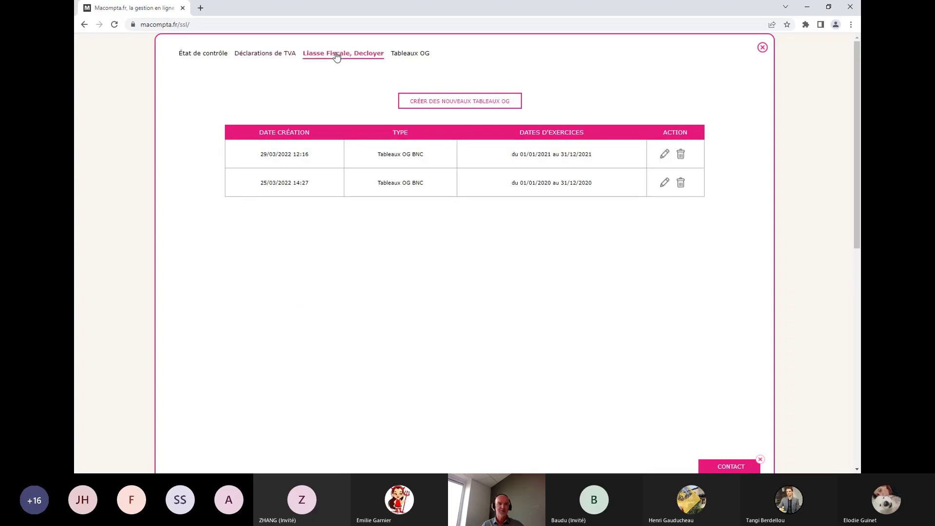
pyautogui.click(670, 179)
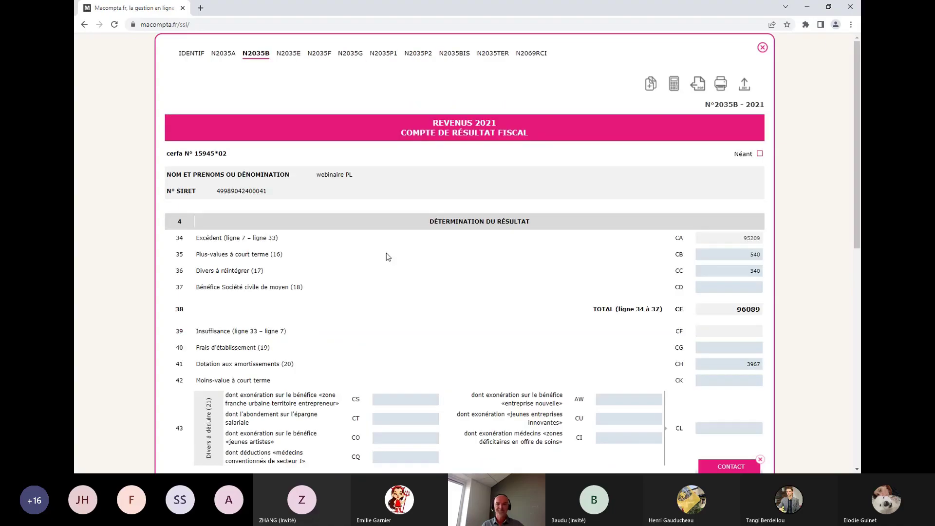
pyautogui.click(218, 56)
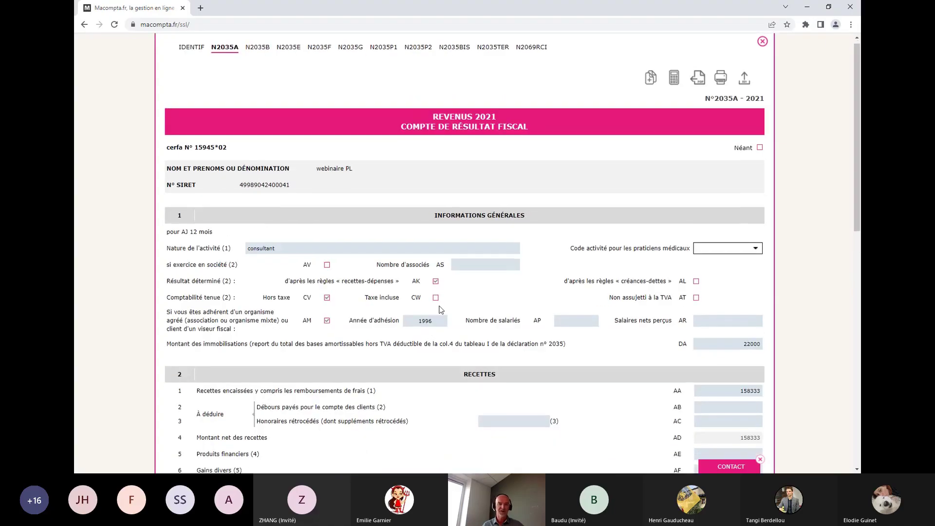
pyautogui.scroll(-10, 515, 372)
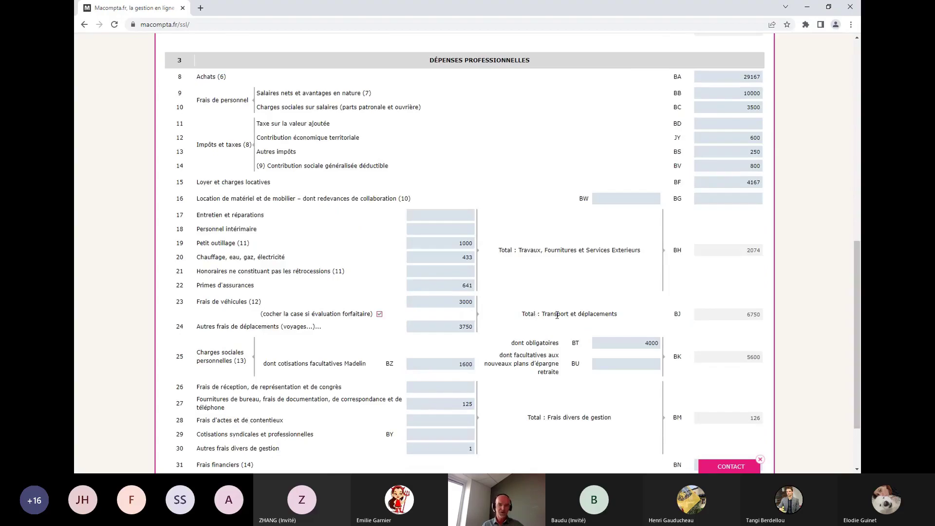
pyautogui.scroll(10, 528, 305)
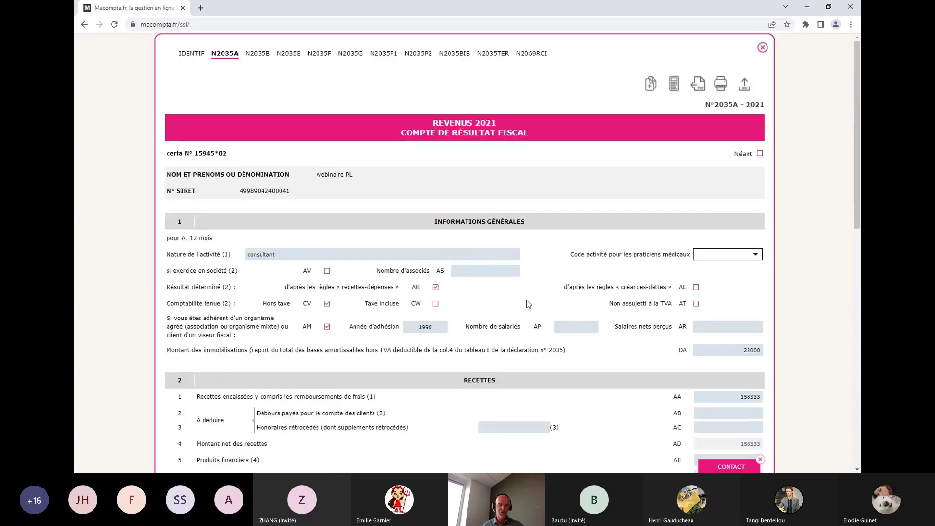
pyautogui.click(759, 50)
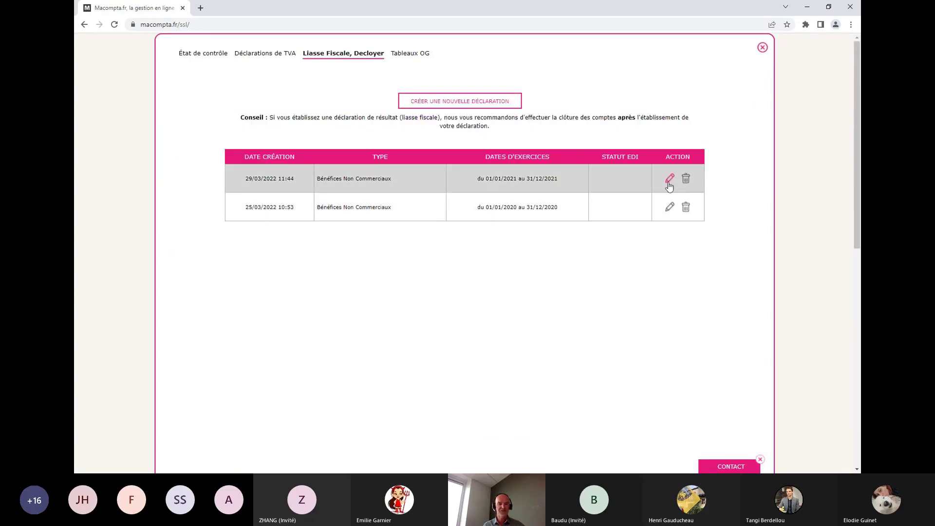
# In OGBNC04 of the 2021 Tableaux OG, set line AP, Frais déduits non payés, frais forfaitaires, to 3001
pyautogui.click(420, 55)
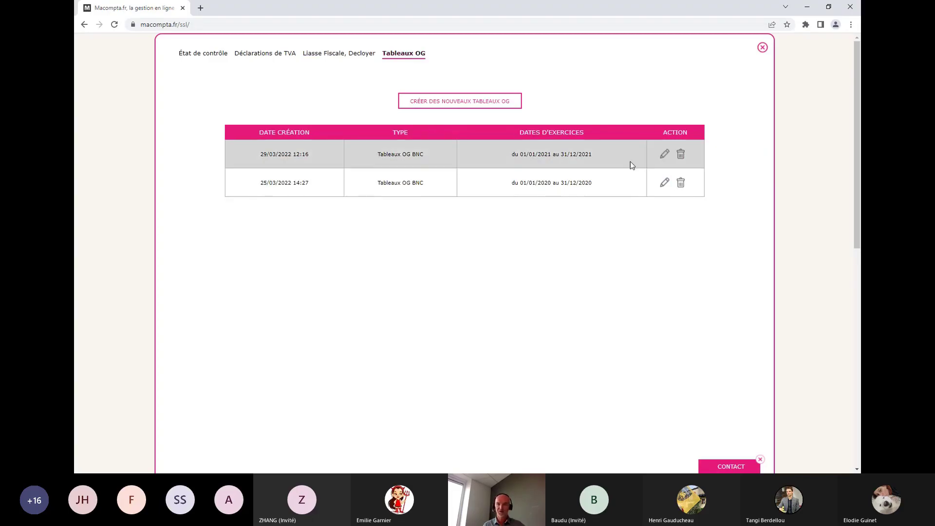
pyautogui.click(664, 156)
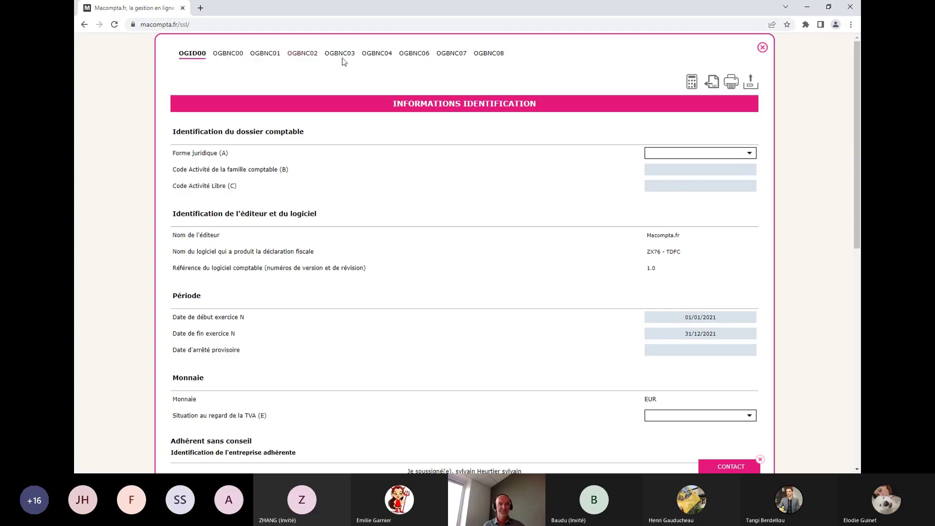
pyautogui.click(375, 54)
pyautogui.scroll(-7, 467, 151)
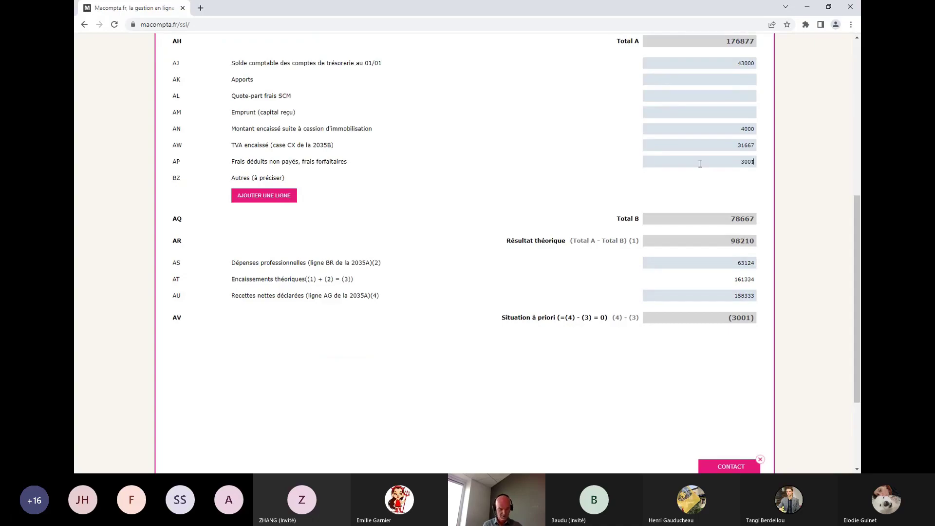
pyautogui.press('Return')
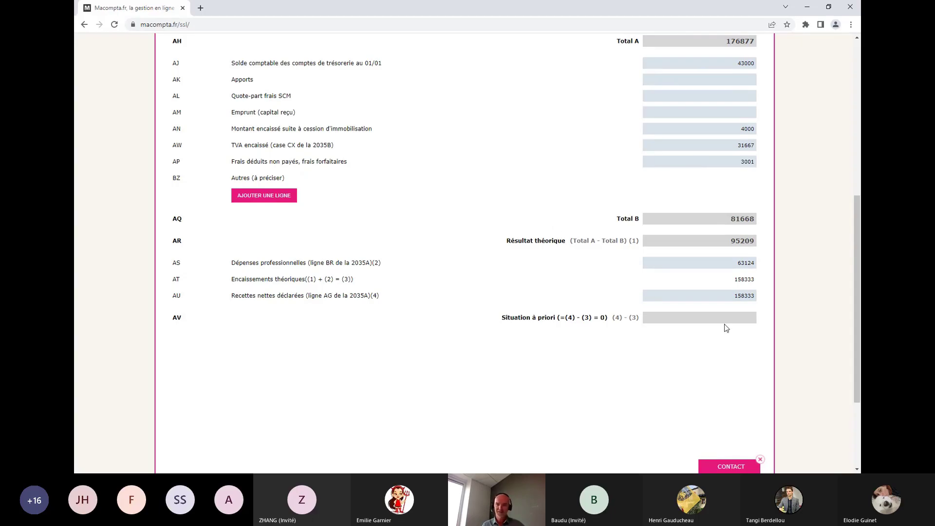
# Check the totals and line AV of the Tableau de passage, and open its Mode d'emploi du tableau
pyautogui.scroll(3, 677, 382)
pyautogui.scroll(-2, 675, 377)
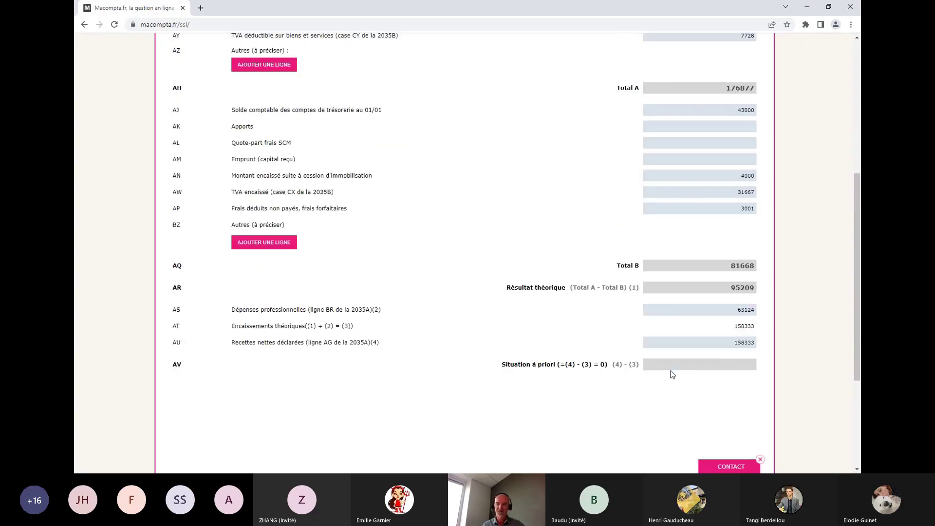
pyautogui.scroll(1, 684, 443)
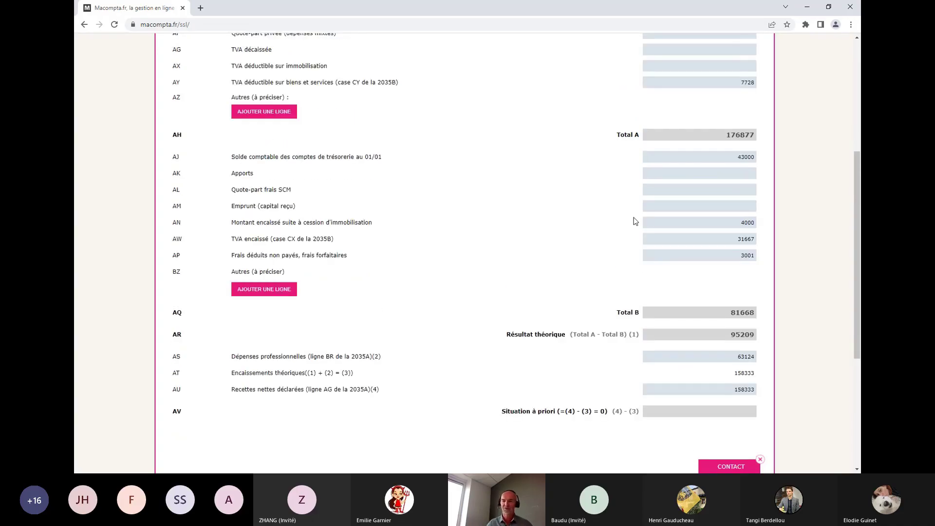
pyautogui.scroll(-2, 632, 213)
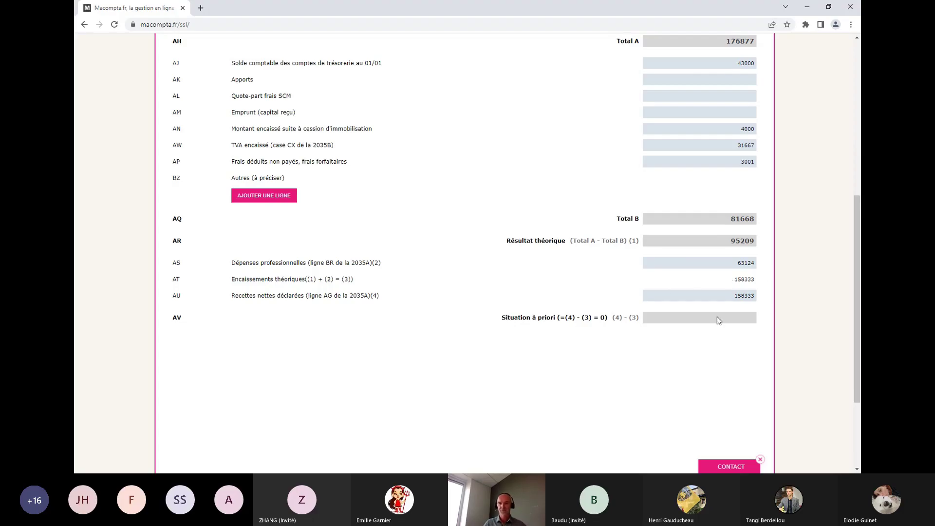
pyautogui.scroll(7, 578, 246)
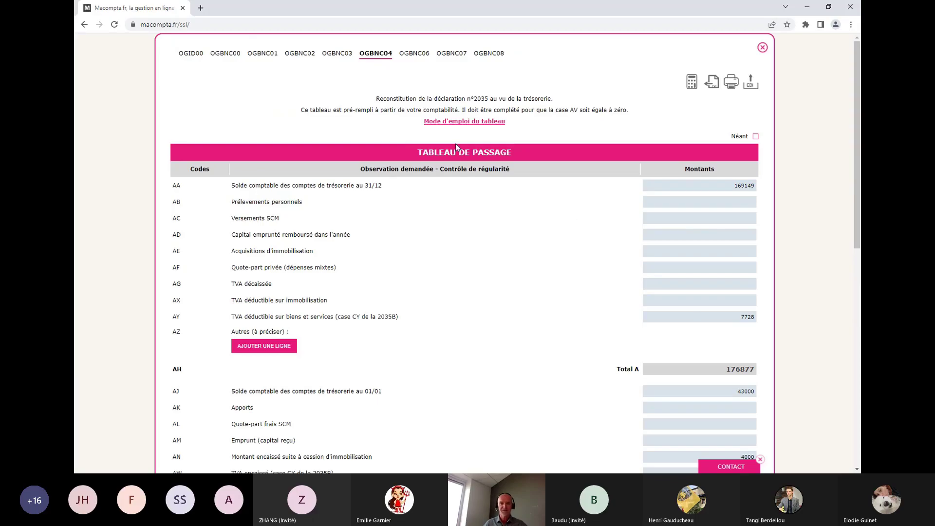
pyautogui.click(464, 122)
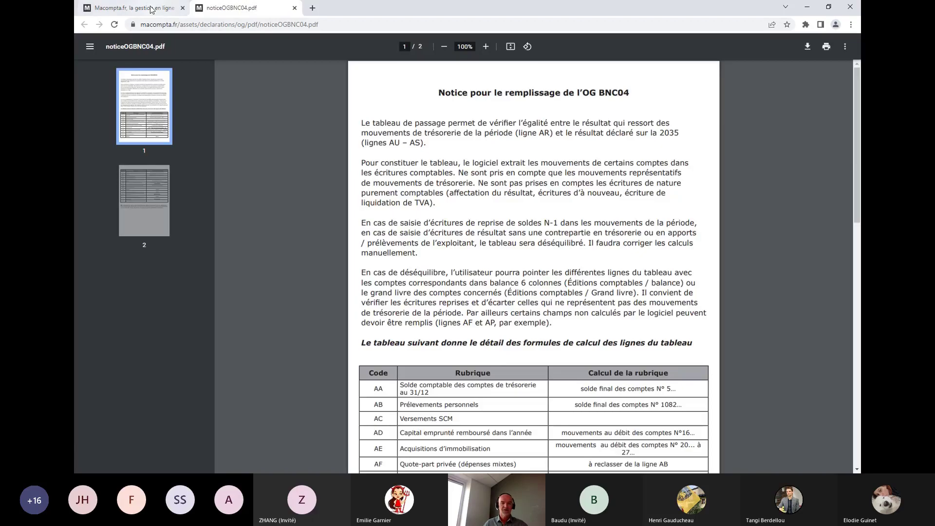
# Leave the notice, close the Tableaux OG, and generate the Balance 6 colonnes for 01/01/2021 to 31/12/2021
pyautogui.click(151, 9)
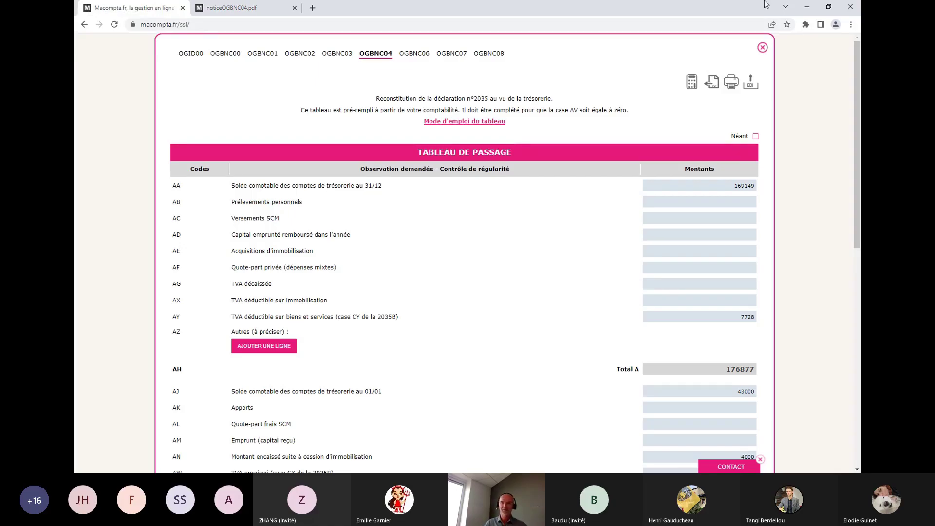
pyautogui.click(763, 48)
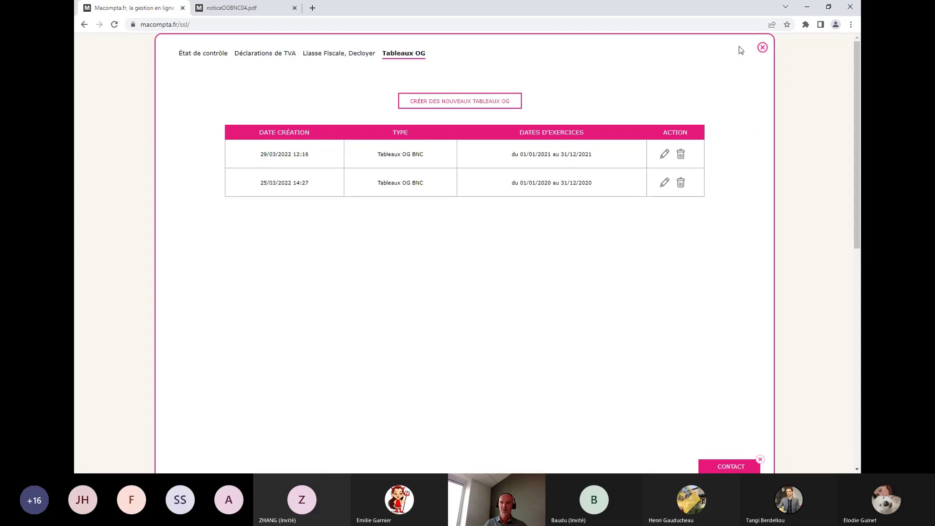
pyautogui.click(763, 48)
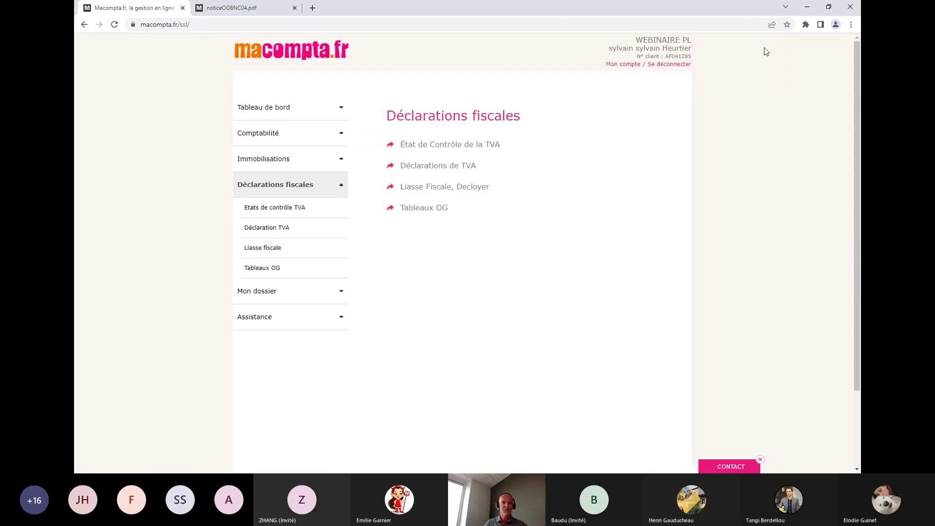
pyautogui.click(277, 137)
pyautogui.click(274, 216)
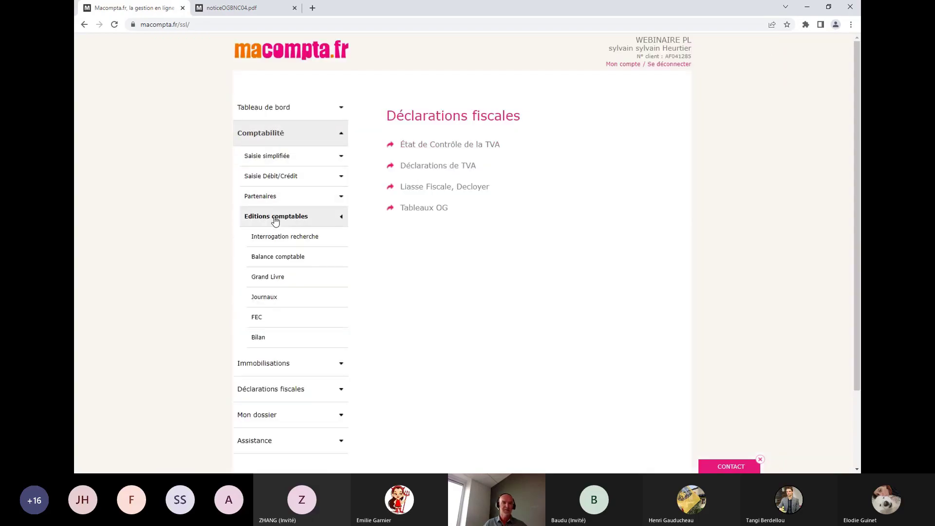
pyautogui.click(278, 263)
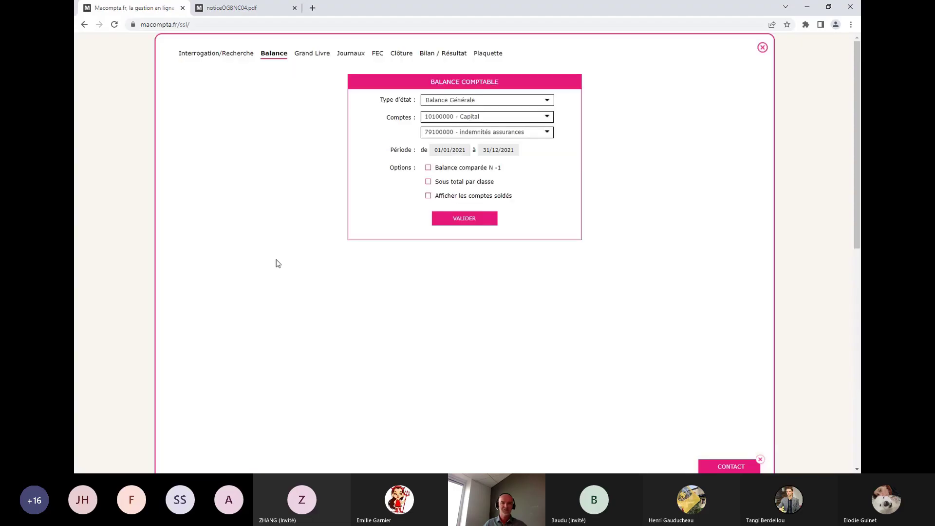
pyautogui.click(479, 102)
pyautogui.click(478, 139)
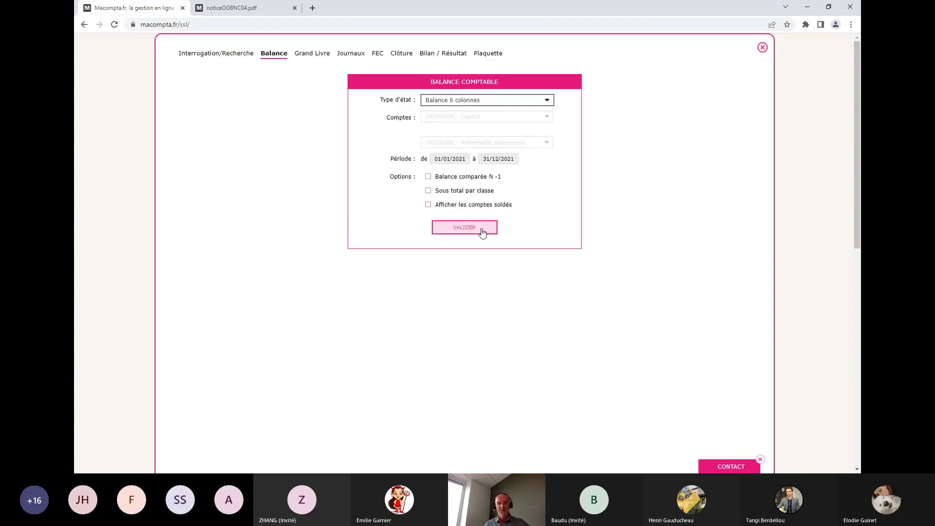
pyautogui.click(466, 228)
# Examine the opening balances, period movements and closing balances of the accounts in the six-column balance, and close it
pyautogui.scroll(-5, 671, 247)
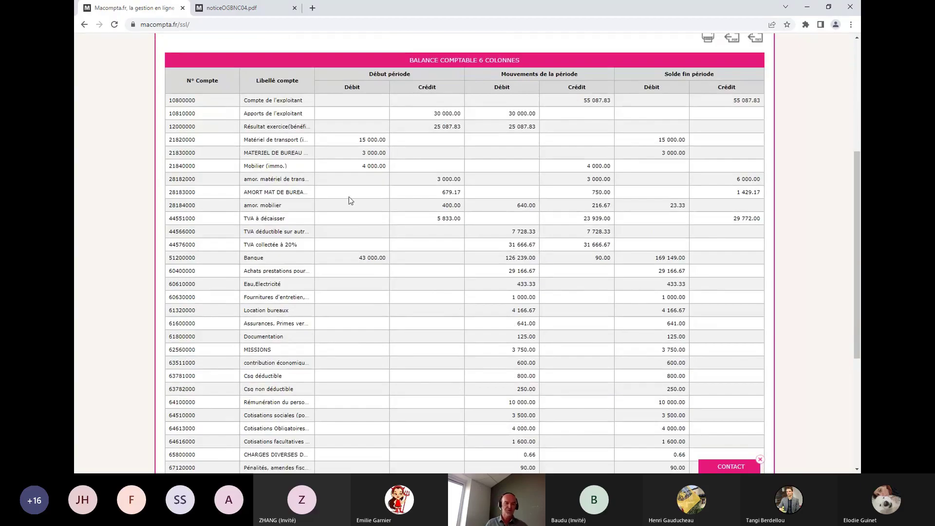
pyautogui.scroll(-2, 348, 199)
pyautogui.scroll(3, 344, 203)
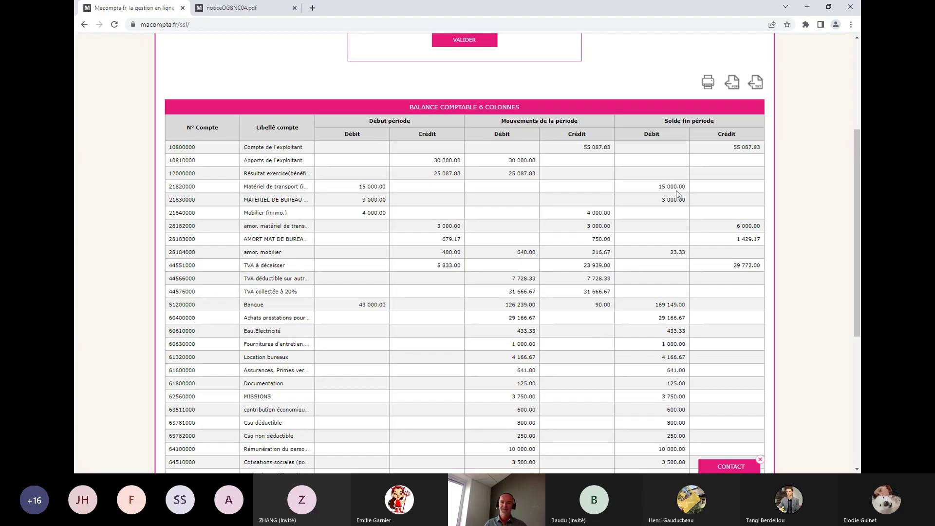
pyautogui.scroll(4, 641, 339)
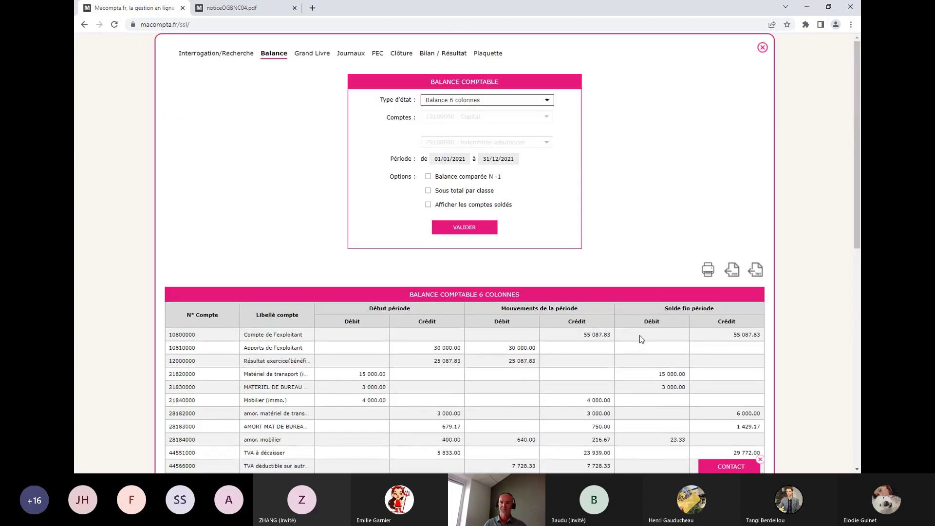
pyautogui.click(762, 47)
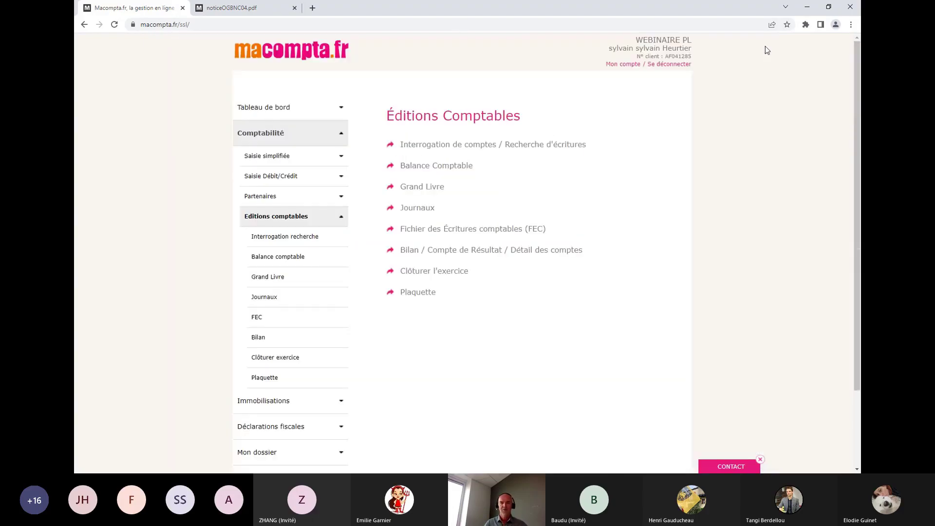
# Open OGBNC04 in the 2021 Tableaux OG and review the Tableau de passage from line AA to the Encaissements théoriques
pyautogui.click(291, 217)
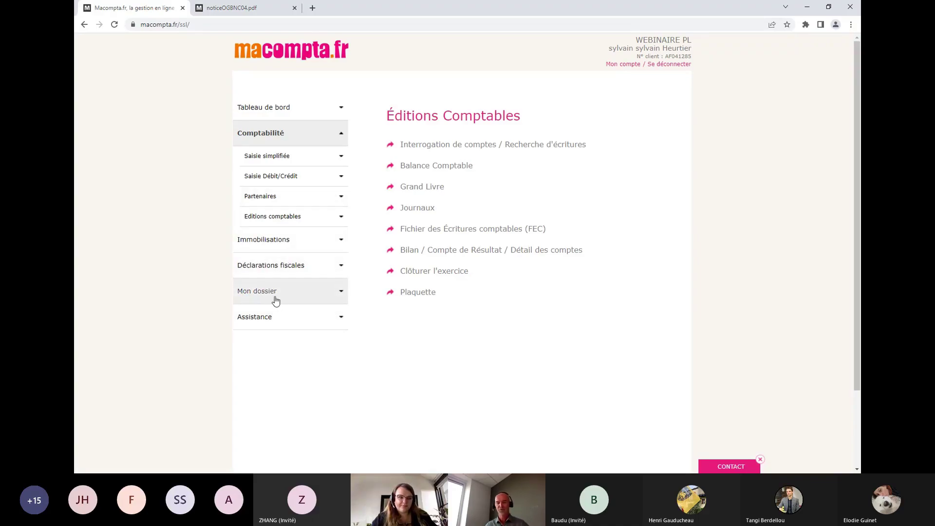
pyautogui.click(289, 268)
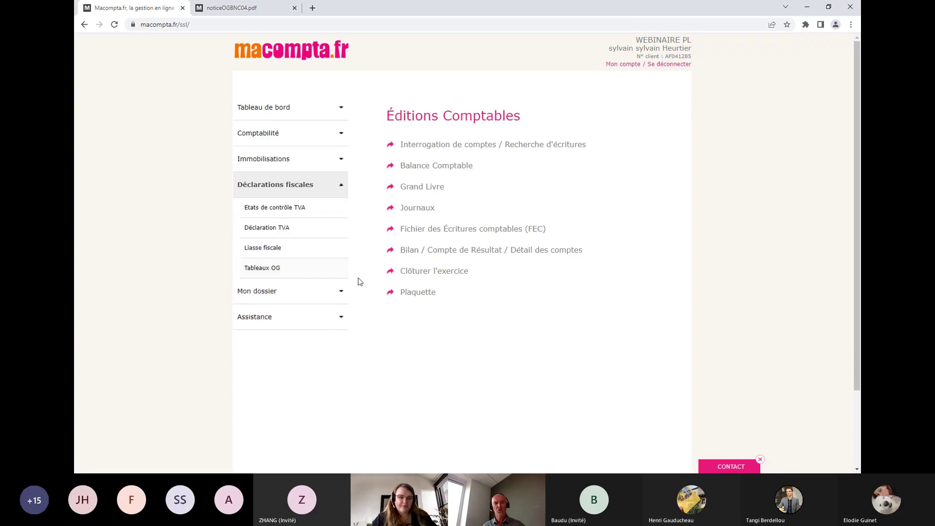
pyautogui.click(273, 248)
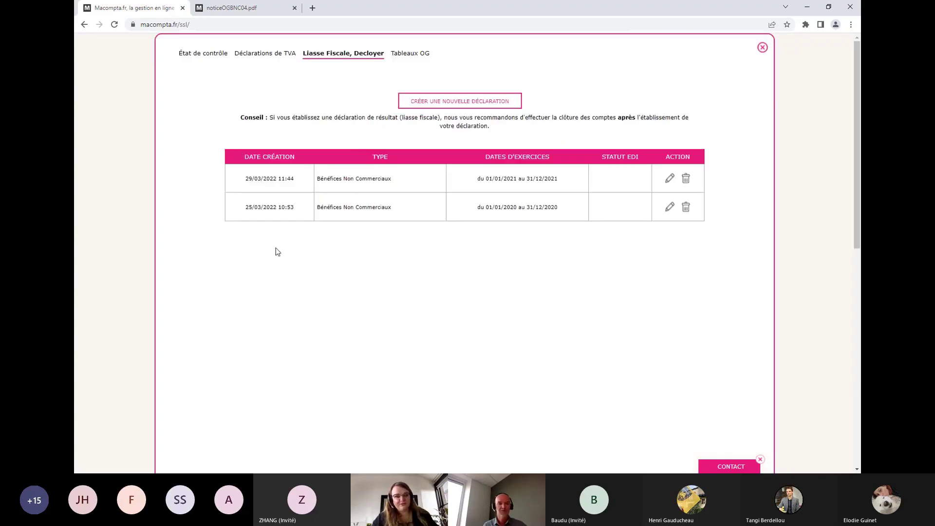
pyautogui.click(407, 54)
pyautogui.click(664, 155)
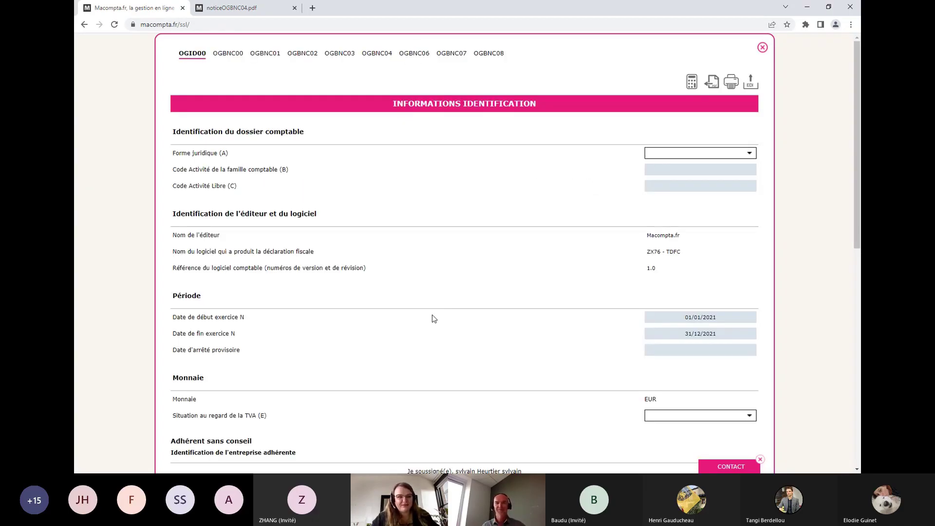
pyautogui.click(386, 55)
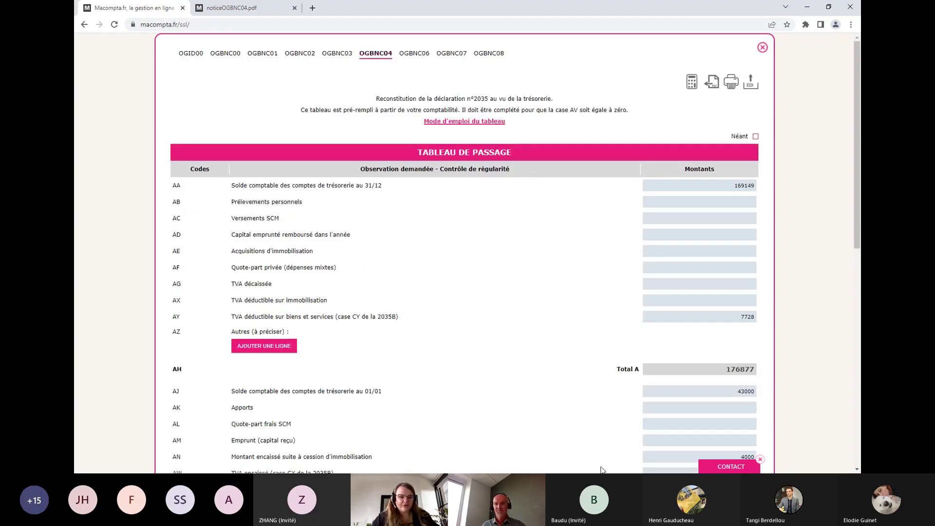
pyautogui.scroll(-3, 579, 434)
pyautogui.scroll(3, 553, 438)
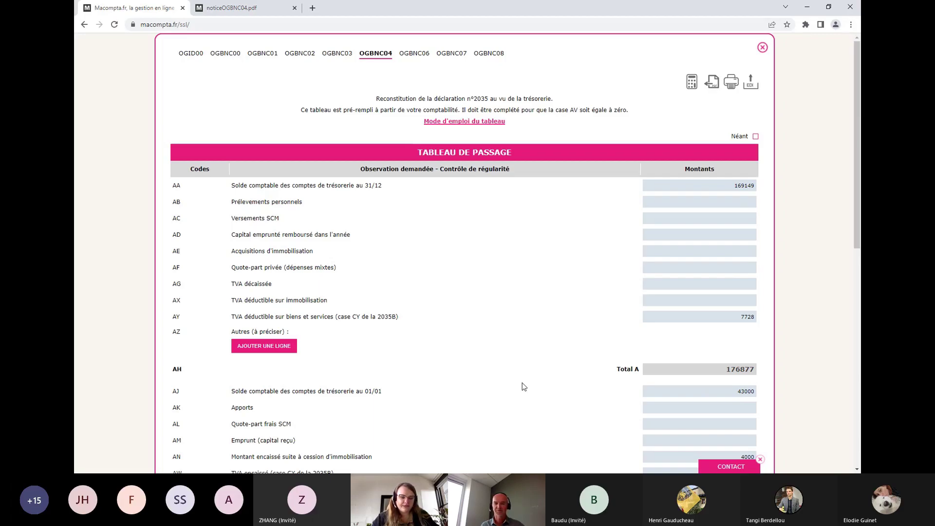
pyautogui.scroll(-3, 522, 384)
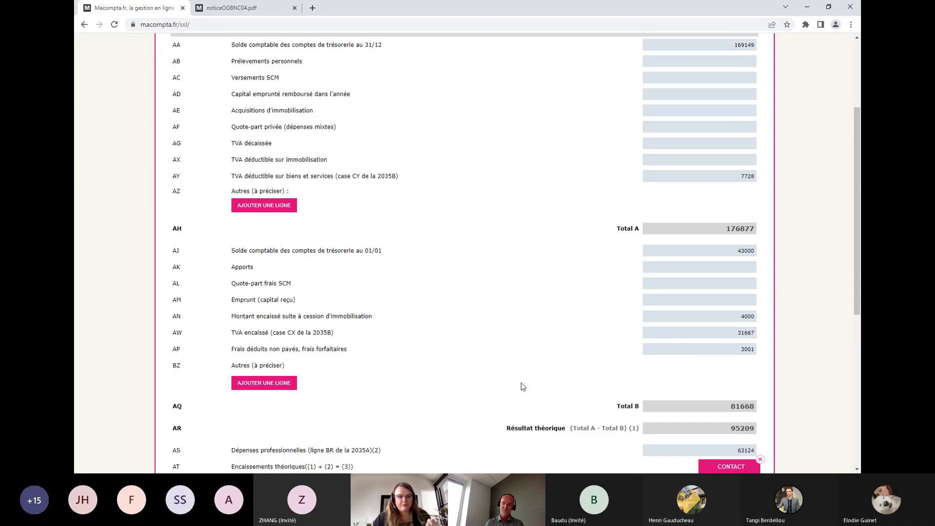
pyautogui.scroll(3, 408, 311)
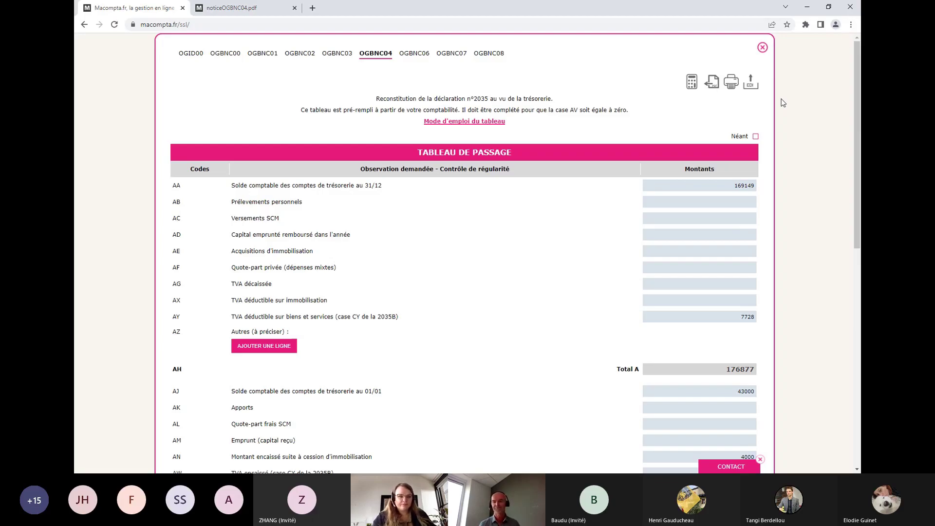
# Examine the OGBNC06 form, TVA comptabilité recettes / dépenses, from the Recettes bases and rates to the TVA déductible sur immobilisations section
pyautogui.click(421, 58)
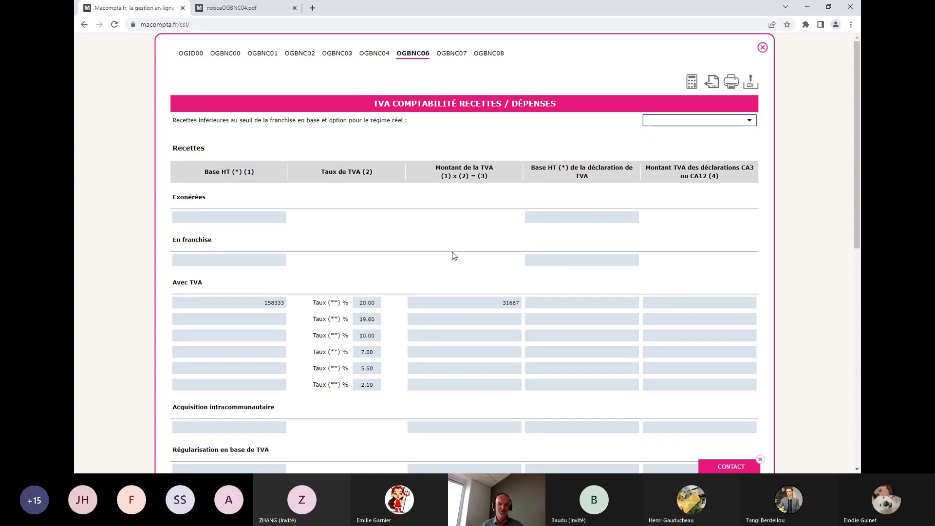
pyautogui.scroll(-1, 454, 255)
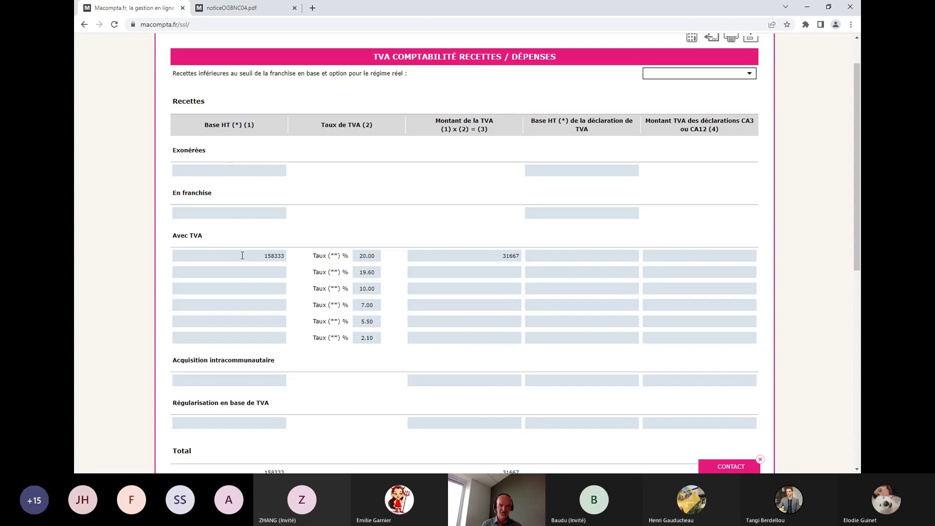
pyautogui.scroll(-3, 441, 299)
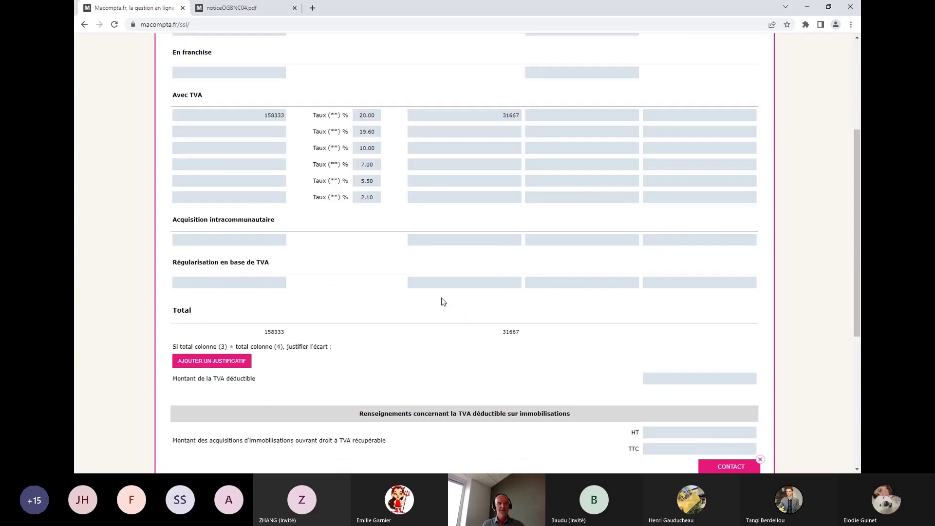
pyautogui.scroll(-2, 444, 301)
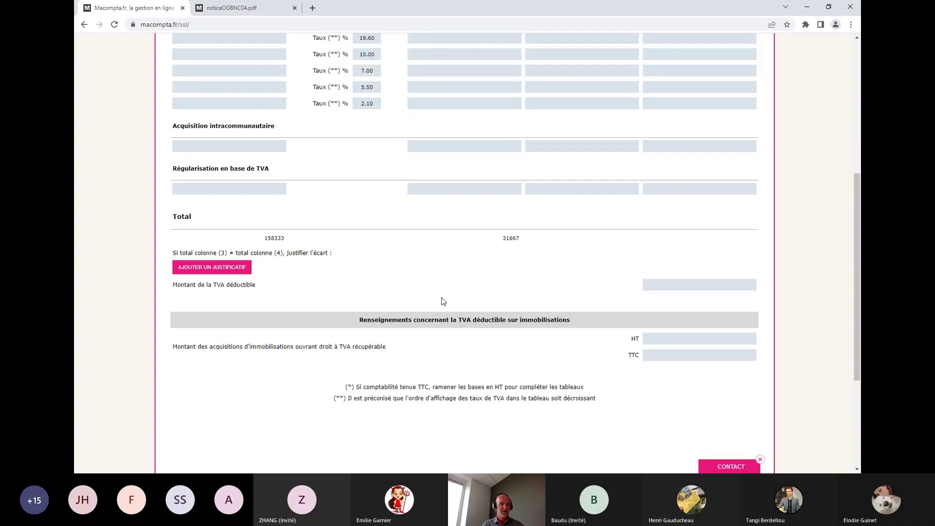
pyautogui.scroll(-2, 437, 293)
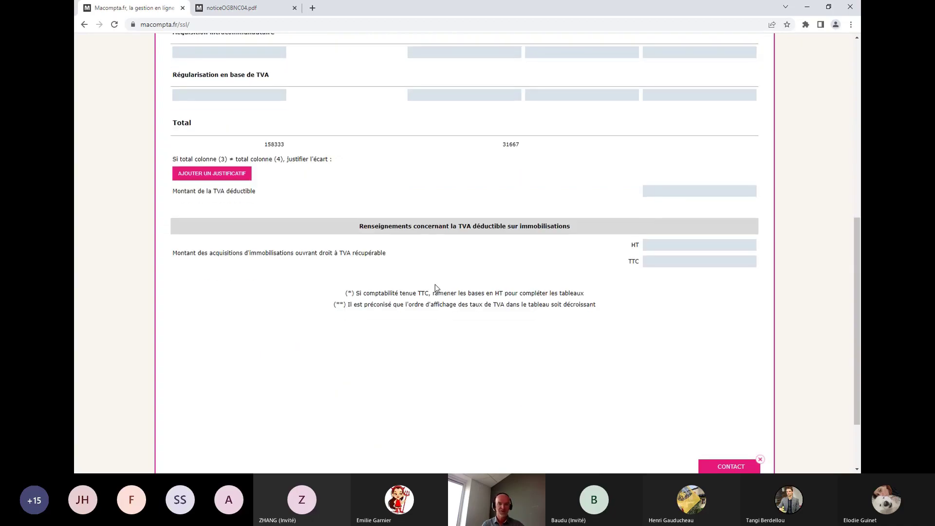
pyautogui.scroll(2, 501, 266)
pyautogui.scroll(3, 502, 266)
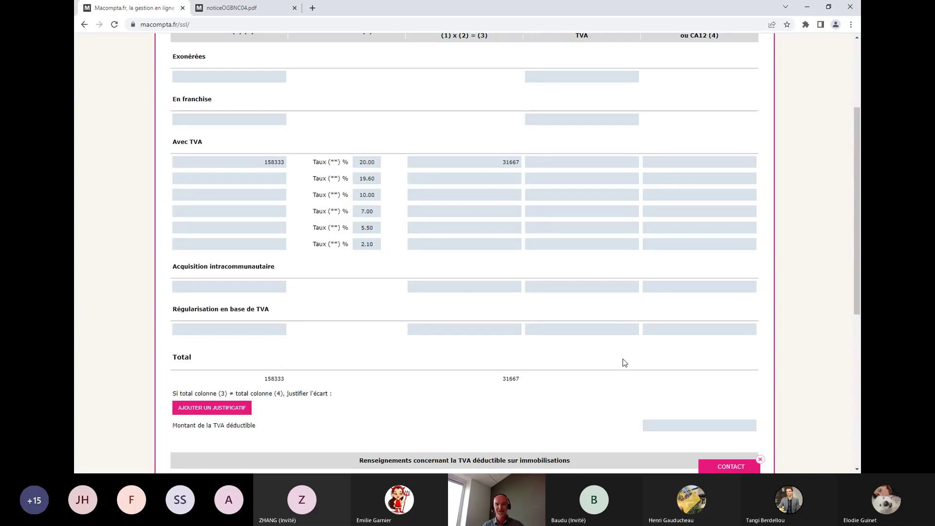
pyautogui.scroll(-1, 521, 354)
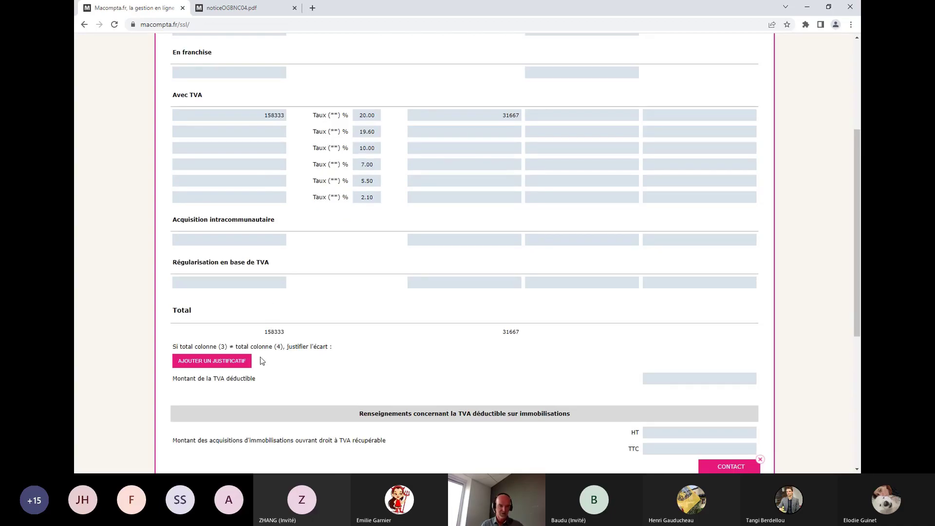
pyautogui.scroll(4, 393, 310)
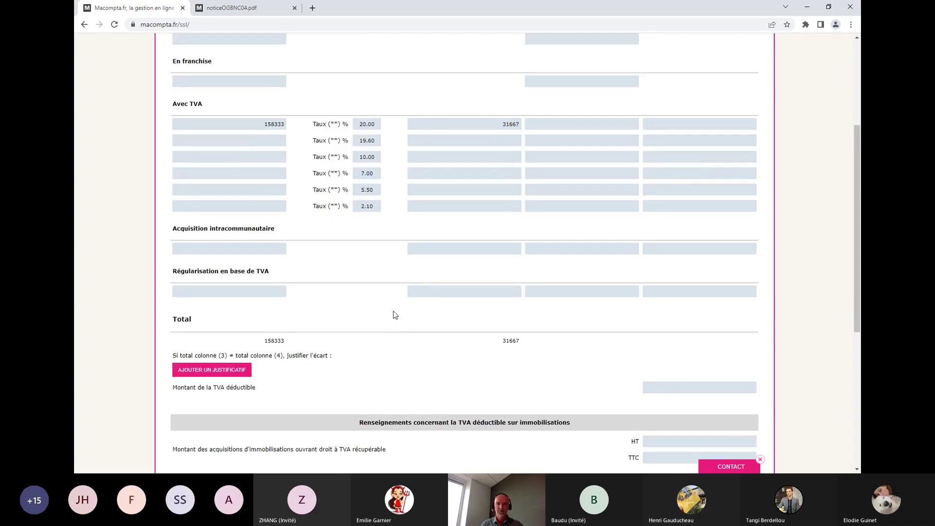
# Add an empty justificatif line for the TVA gap below the totals in OGBNC06, and look over the whole form
pyautogui.scroll(-1, 393, 311)
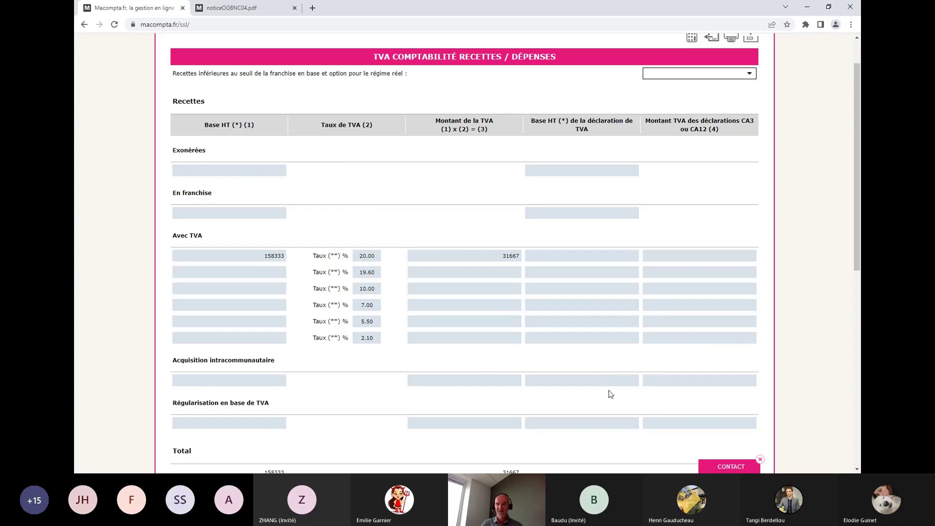
pyautogui.scroll(-2, 633, 368)
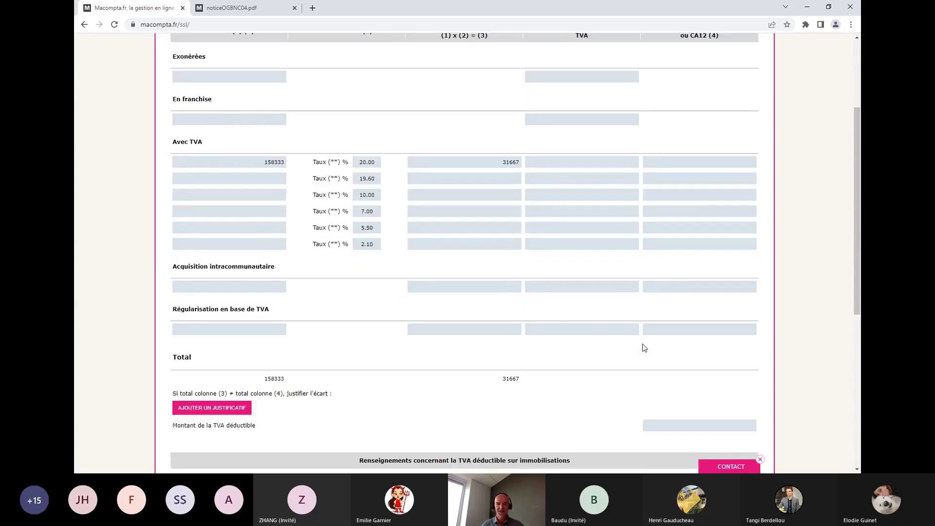
pyautogui.scroll(-1, 385, 334)
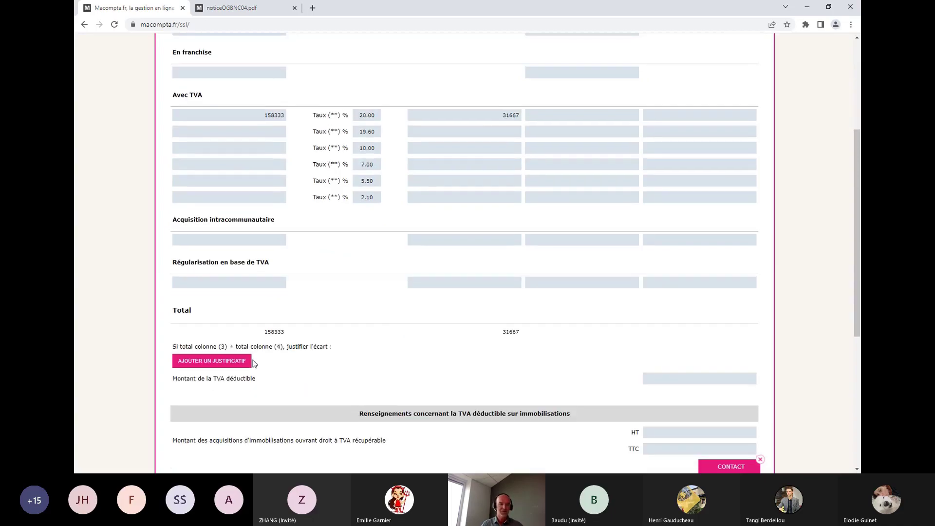
pyautogui.click(229, 362)
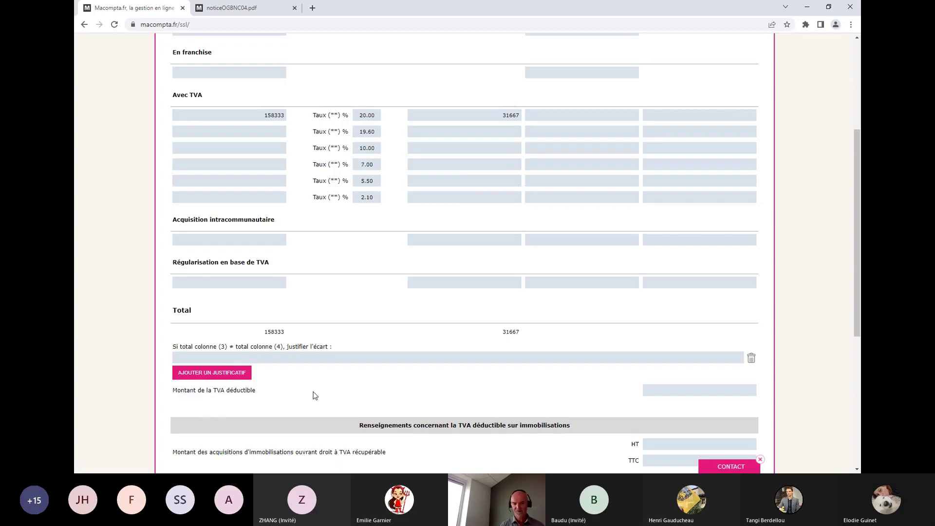
pyautogui.scroll(4, 559, 388)
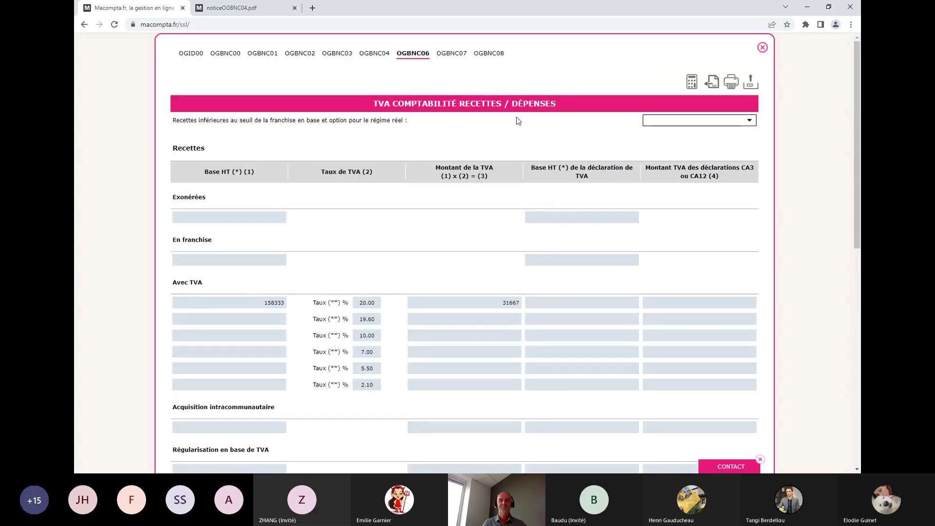
pyautogui.scroll(-8, 499, 190)
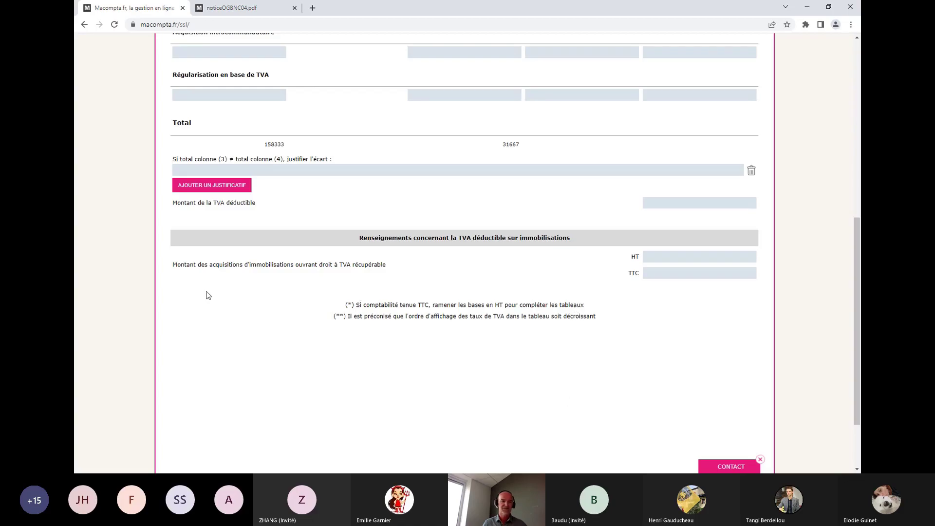
pyautogui.scroll(8, 590, 307)
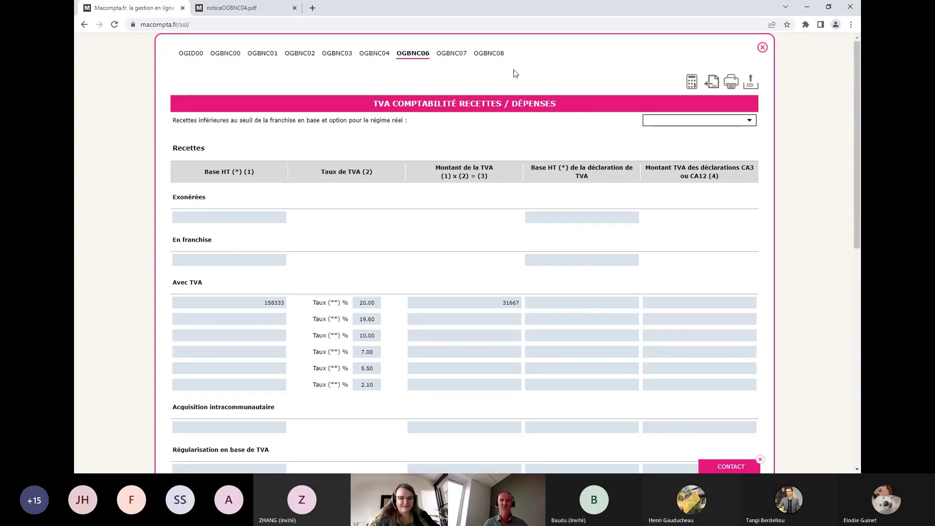
# Look at the Informations complémentaires - Associé form in OGBNC07 and the Zones libres in OGBNC08
pyautogui.click(451, 55)
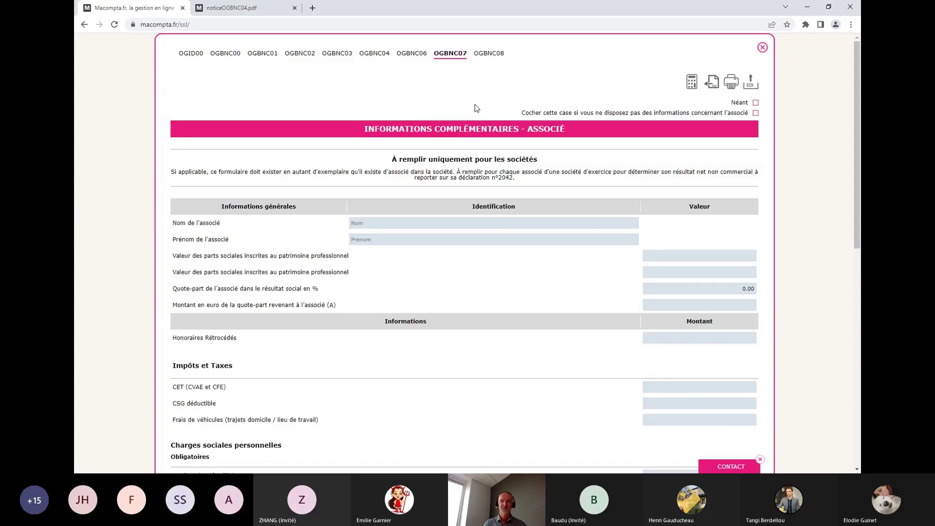
pyautogui.click(491, 57)
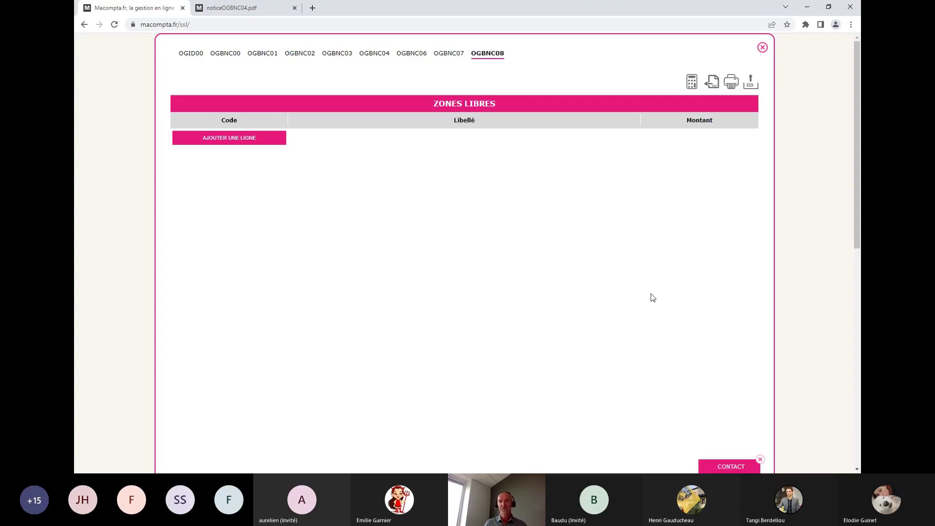
# Leave the Tableaux OG, open the 2021 Bénéfices Non Commerciaux return in the Liasse Fiscale and try to transmit it by EDI
pyautogui.click(763, 47)
pyautogui.click(356, 54)
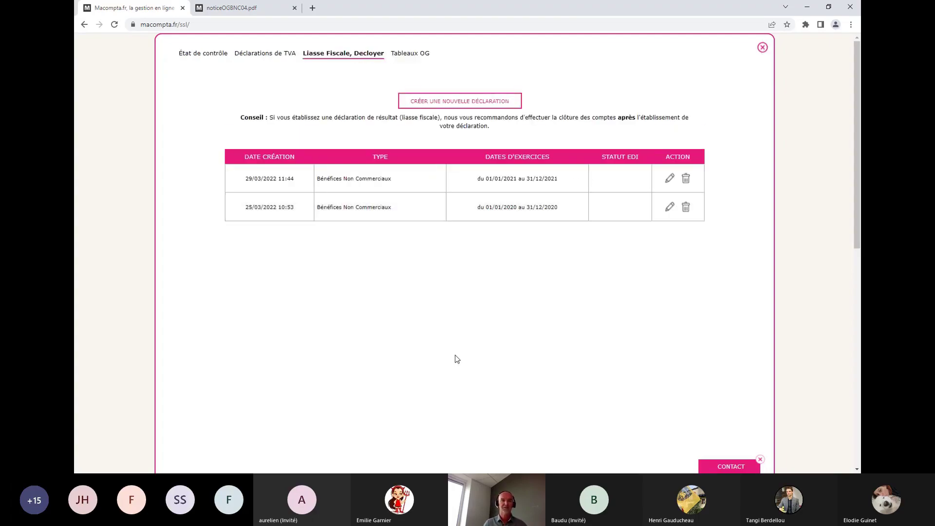
pyautogui.click(670, 178)
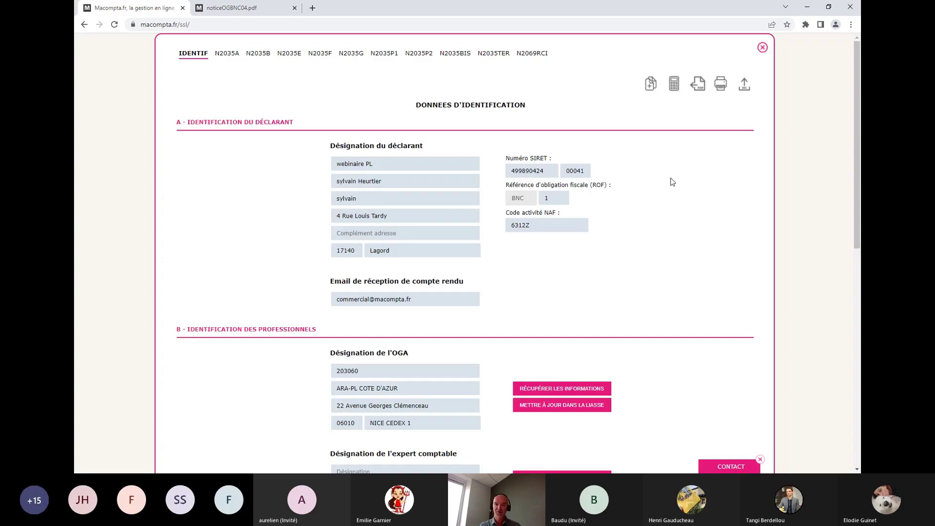
pyautogui.click(744, 88)
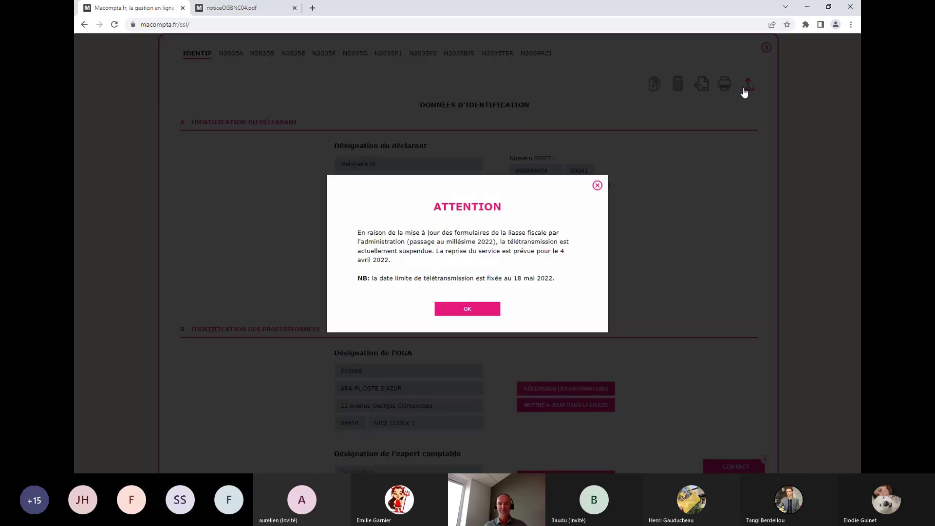
pyautogui.click(597, 186)
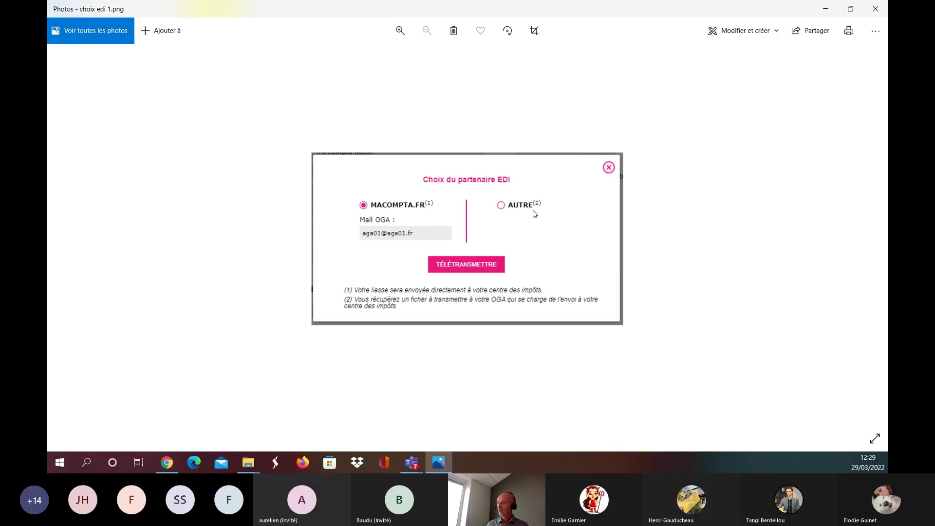
# View the EDI Paramétrage screenshot choix edi 2.png from the Téléchargements folder, and return to the tax return in Chrome
pyautogui.click(249, 466)
pyautogui.click(307, 418)
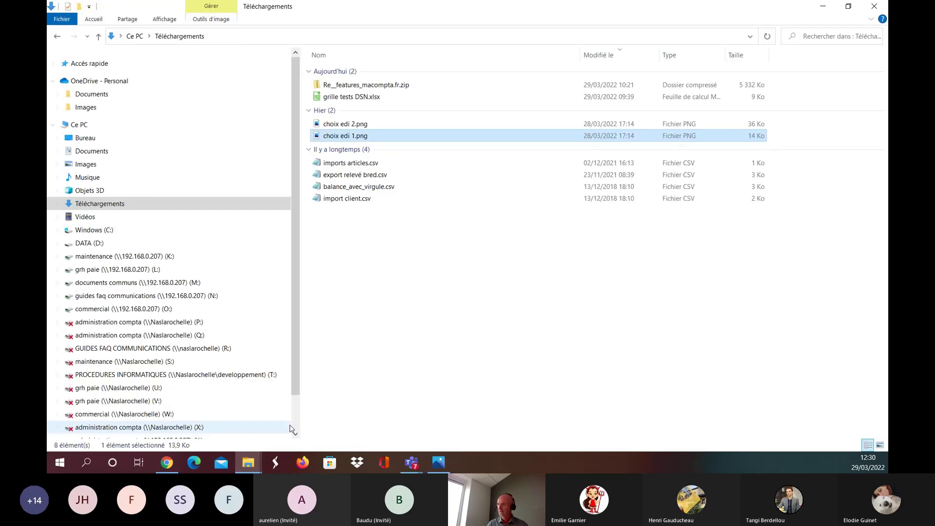
pyautogui.doubleClick(348, 127)
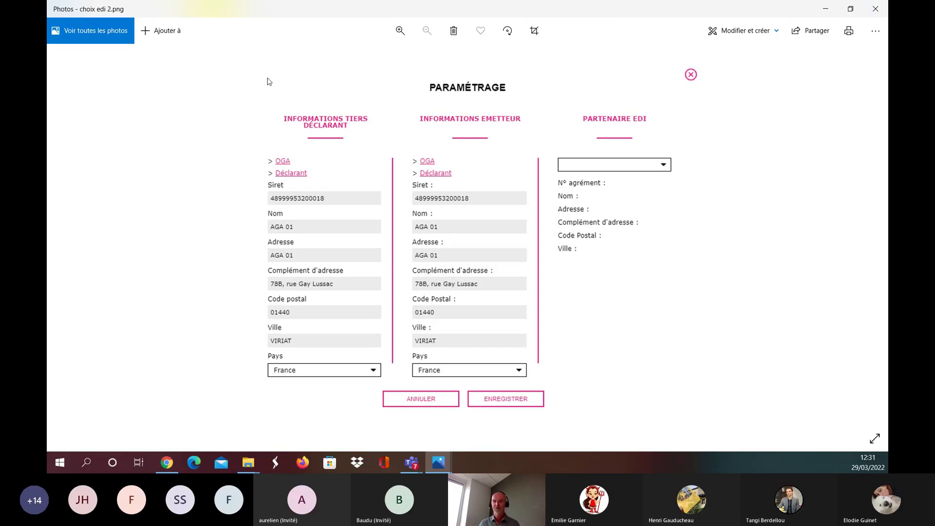
pyautogui.hotkey('alt', 'Tab')
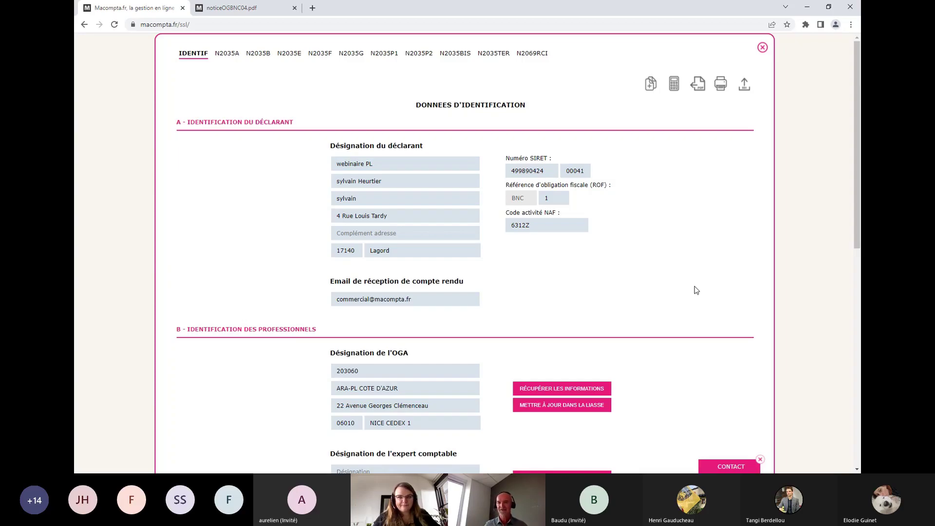
# Close the 2021 return, look at the declaration types offered for a new Liasse Fiscale without creating one, and return to Déclarations fiscales
pyautogui.click(763, 48)
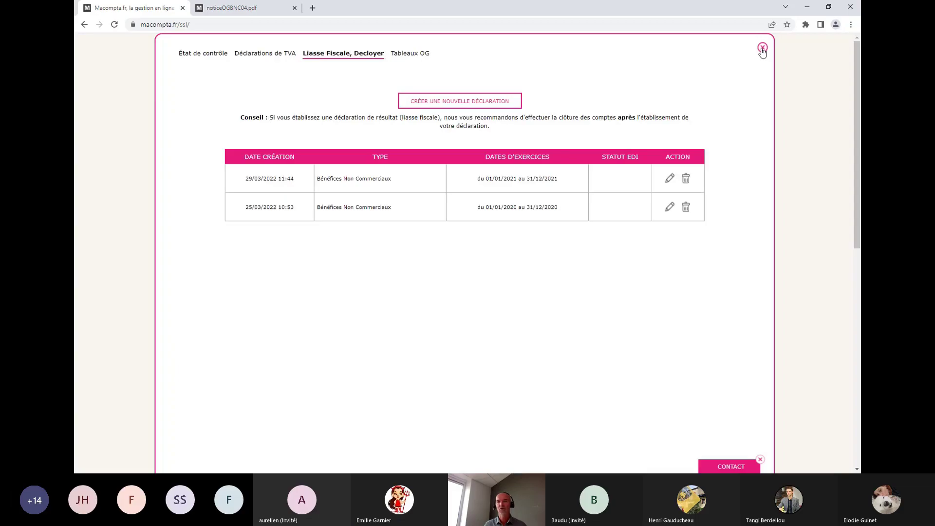
pyautogui.click(762, 48)
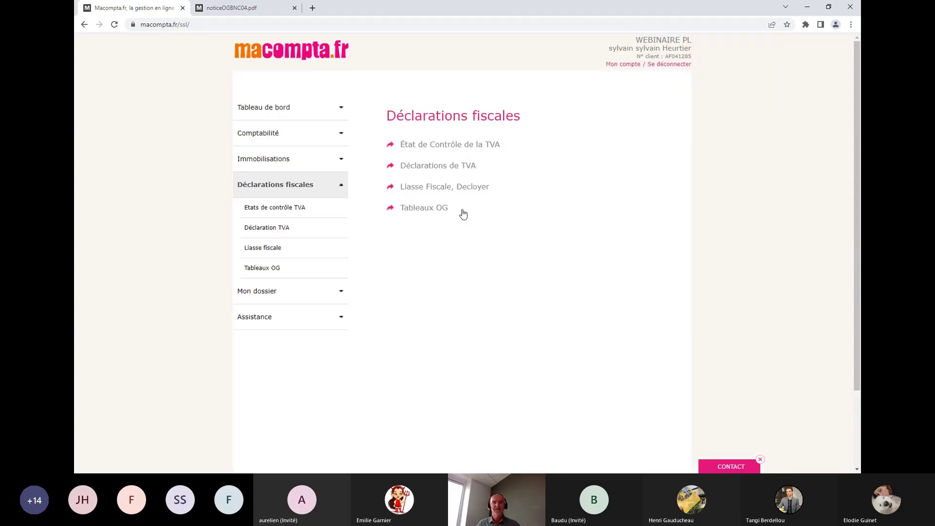
pyautogui.click(431, 187)
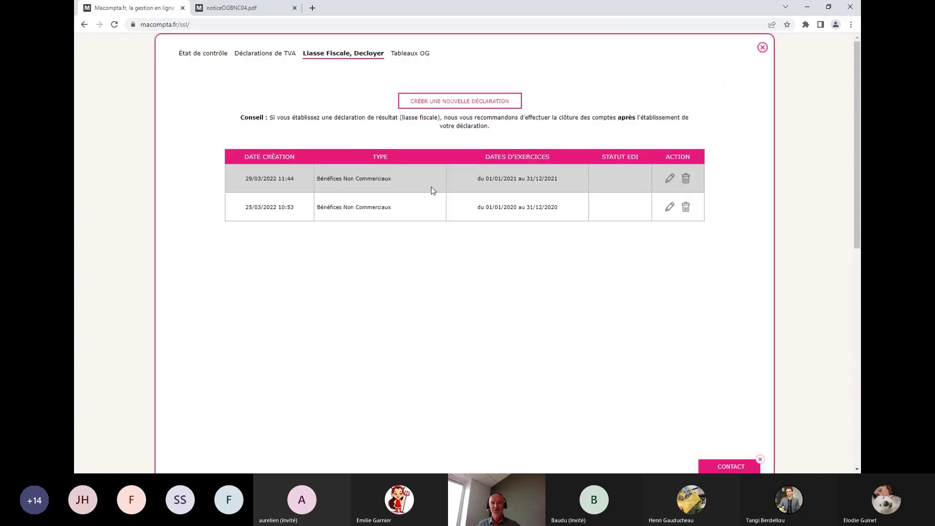
pyautogui.click(451, 104)
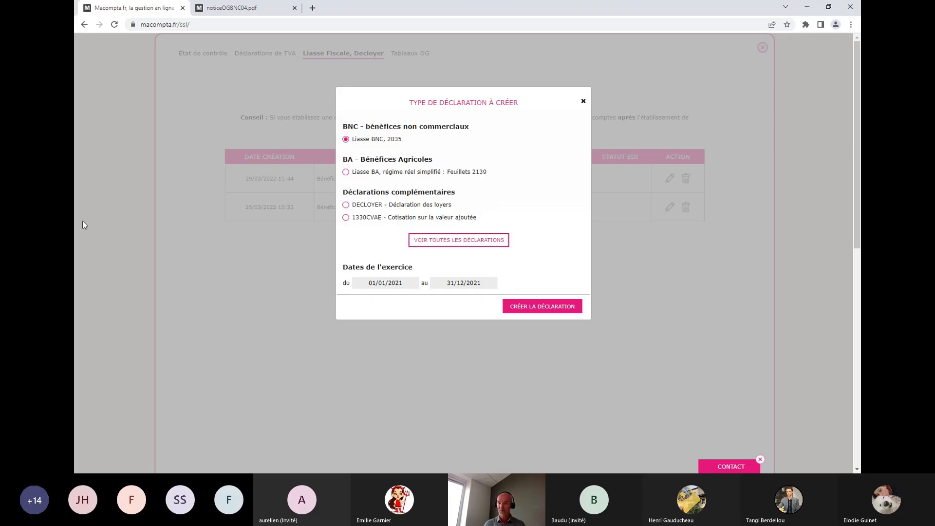
pyautogui.click(583, 101)
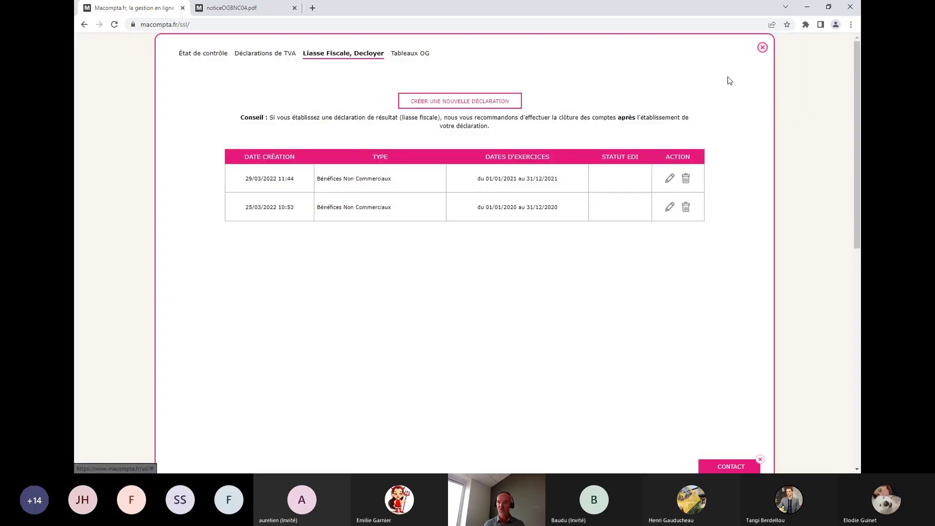
pyautogui.click(763, 48)
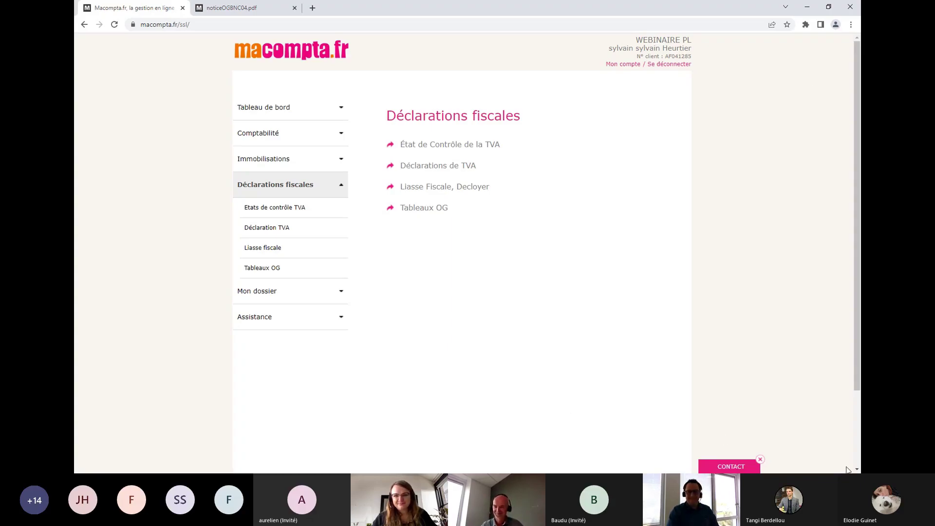
pyautogui.click(816, 456)
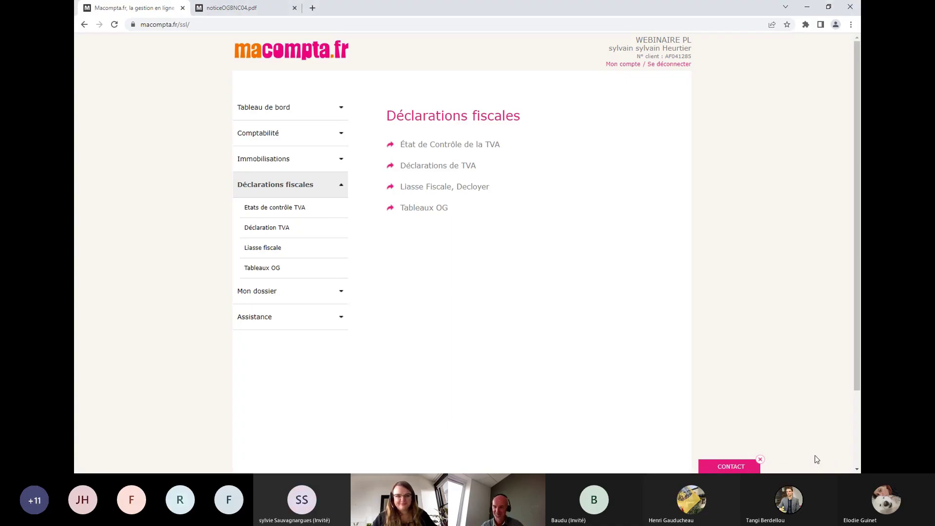